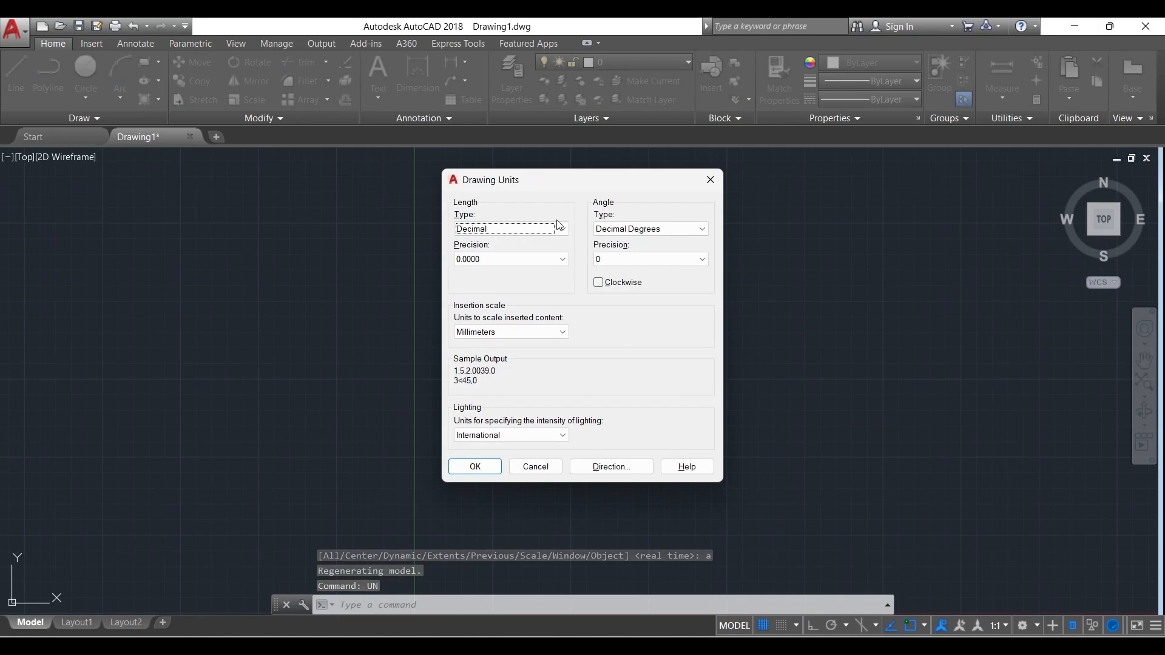
# Configure the drawing units with decimal length, 0.0 precision and millimeters as the insertion scale.
pyautogui.click(545, 230)
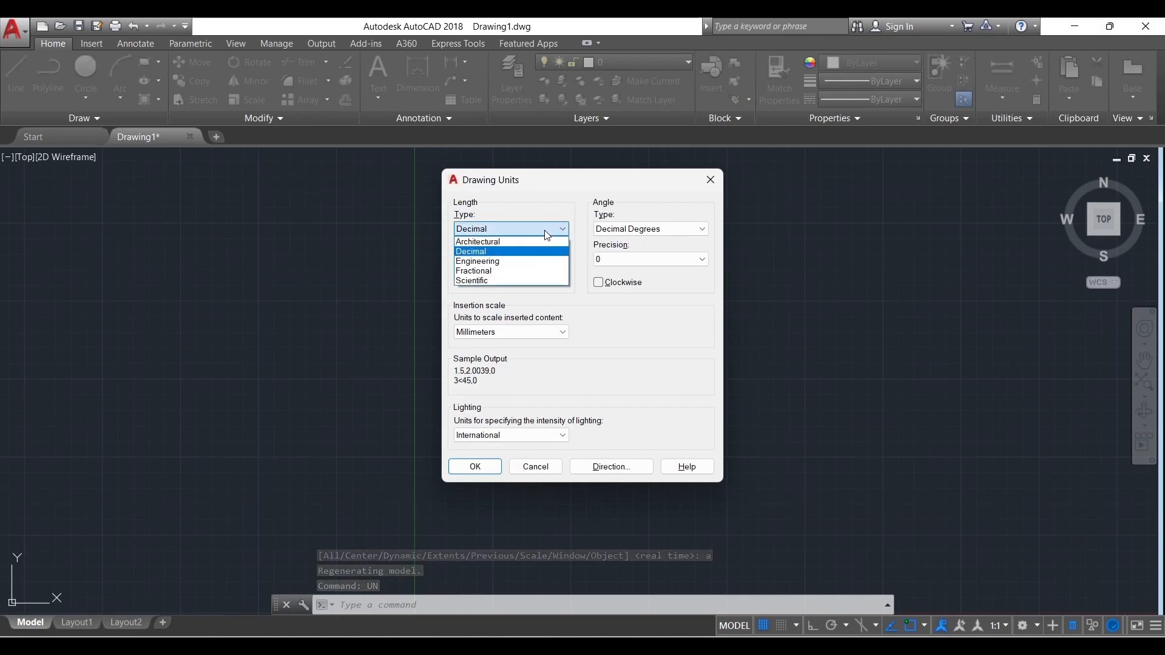
pyautogui.click(498, 252)
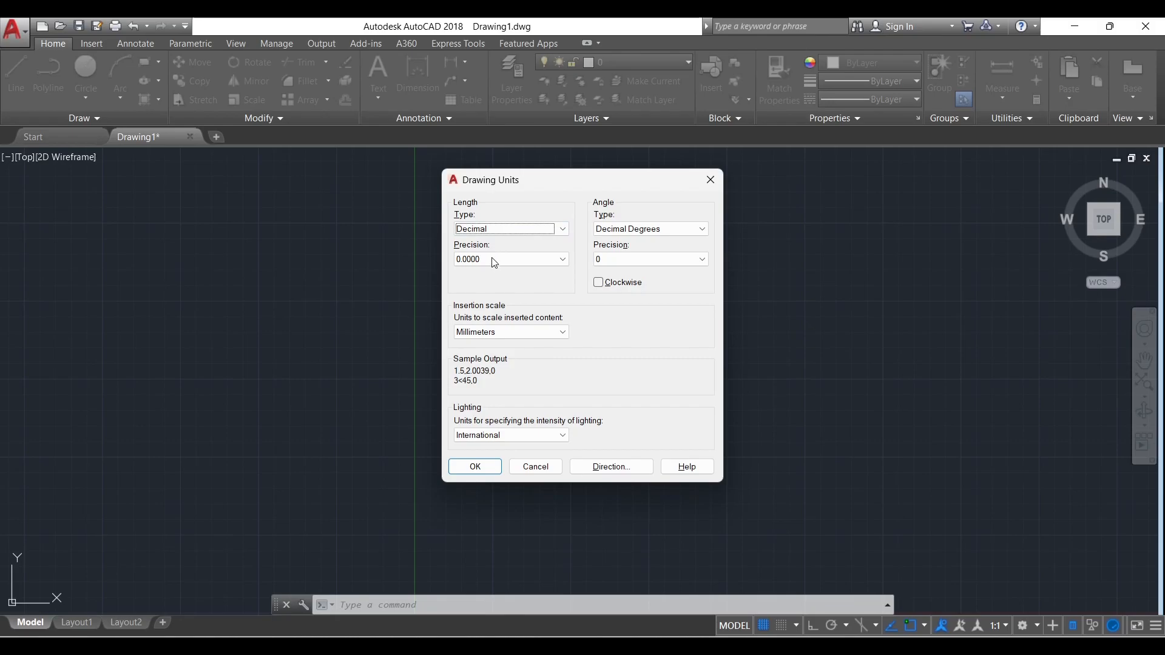
pyautogui.click(494, 259)
pyautogui.click(483, 282)
pyautogui.click(563, 332)
pyautogui.click(563, 333)
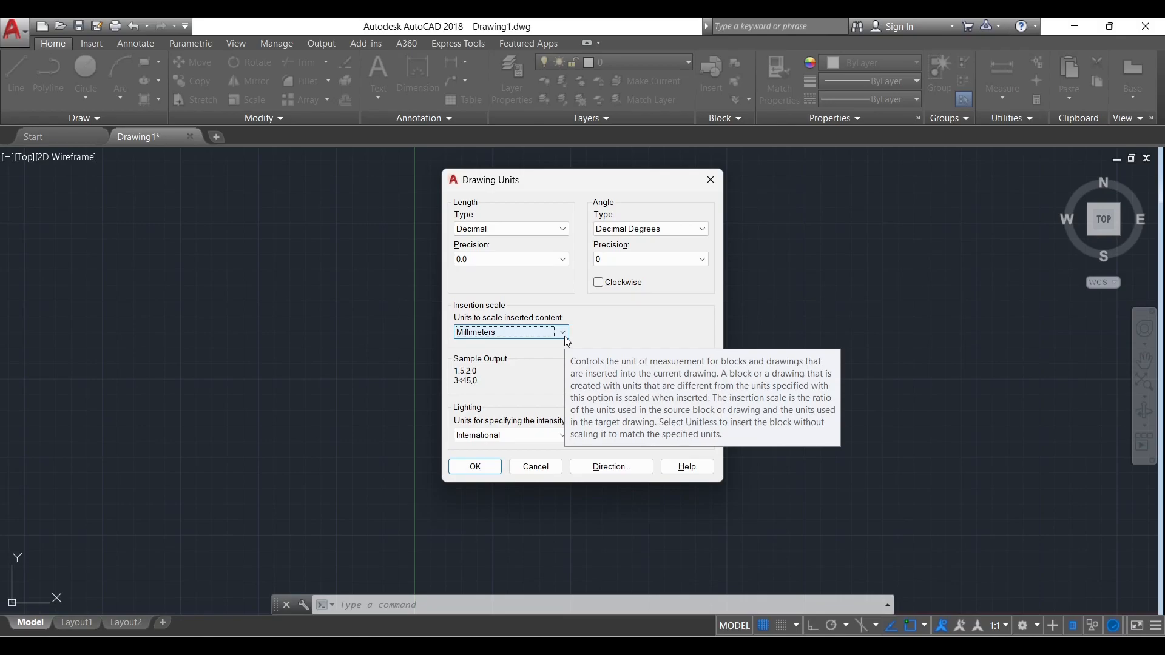
pyautogui.click(475, 466)
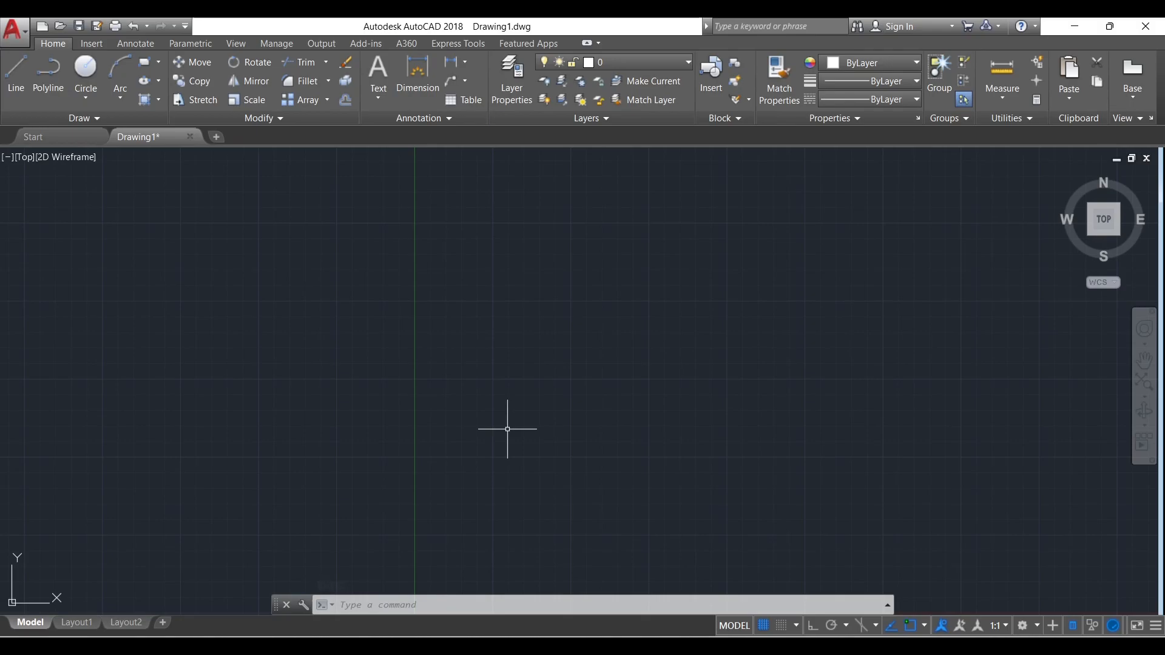
# Draw two circles of about 65 mm radius side by side without overlapping.
pyautogui.click(85, 71)
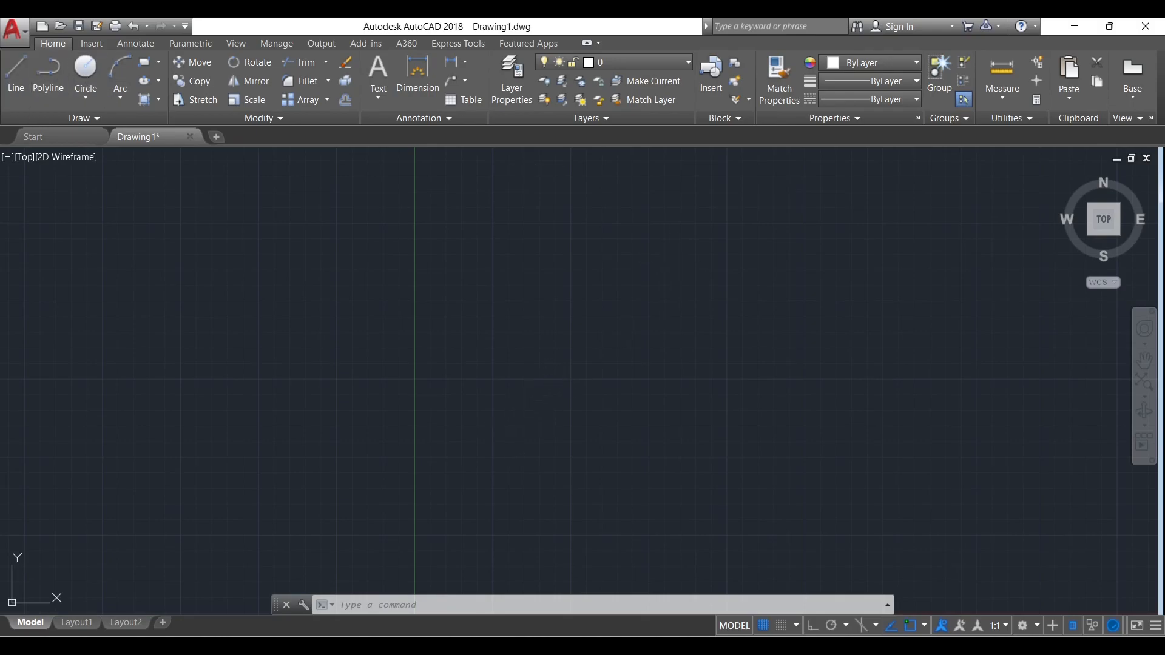
pyautogui.click(540, 393)
pyautogui.click(521, 292)
pyautogui.click(85, 72)
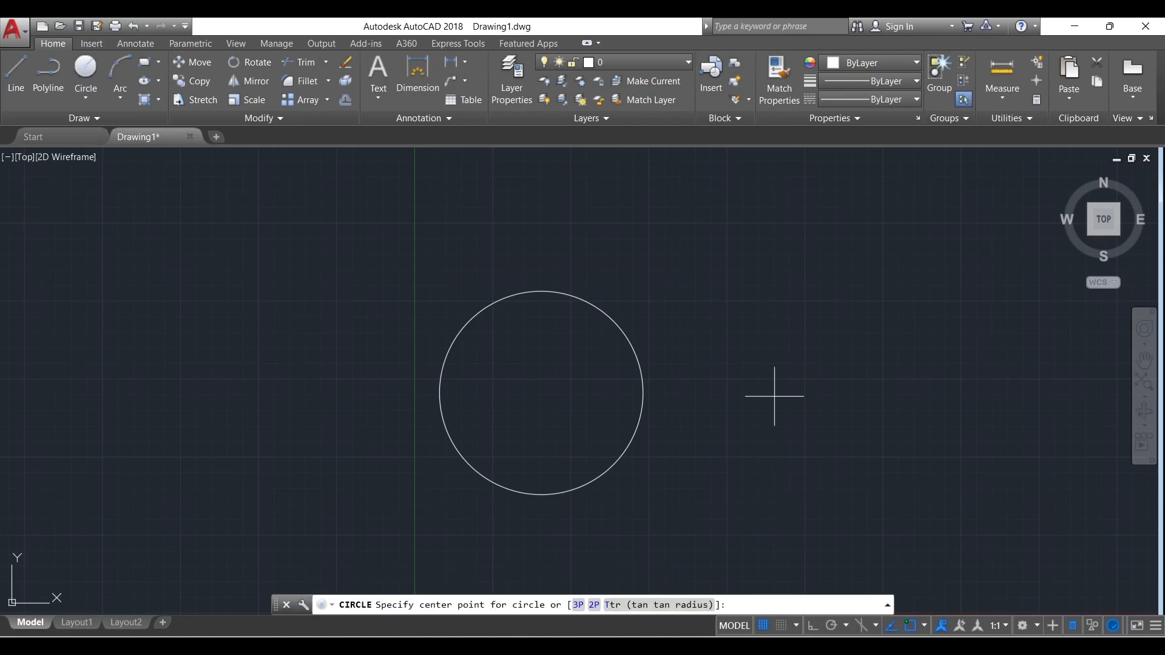
pyautogui.click(758, 397)
pyautogui.click(756, 292)
# Dismiss the antivirus notification and examine the two circles at different magnifications and view positions.
pyautogui.scroll(-1, 335, 437)
pyautogui.moveTo(516, 458)
pyautogui.mouseDown(button='middle')
pyautogui.moveTo(420, 389)
pyautogui.moveTo(451, 388)
pyautogui.moveTo(483, 444)
pyautogui.mouseUp(button='middle')
pyautogui.moveTo(499, 380)
pyautogui.mouseDown(button='middle')
pyautogui.moveTo(923, 345)
pyautogui.moveTo(250, 395)
pyautogui.moveTo(548, 403)
pyautogui.moveTo(411, 429)
pyautogui.moveTo(445, 409)
pyautogui.mouseUp(button='middle')
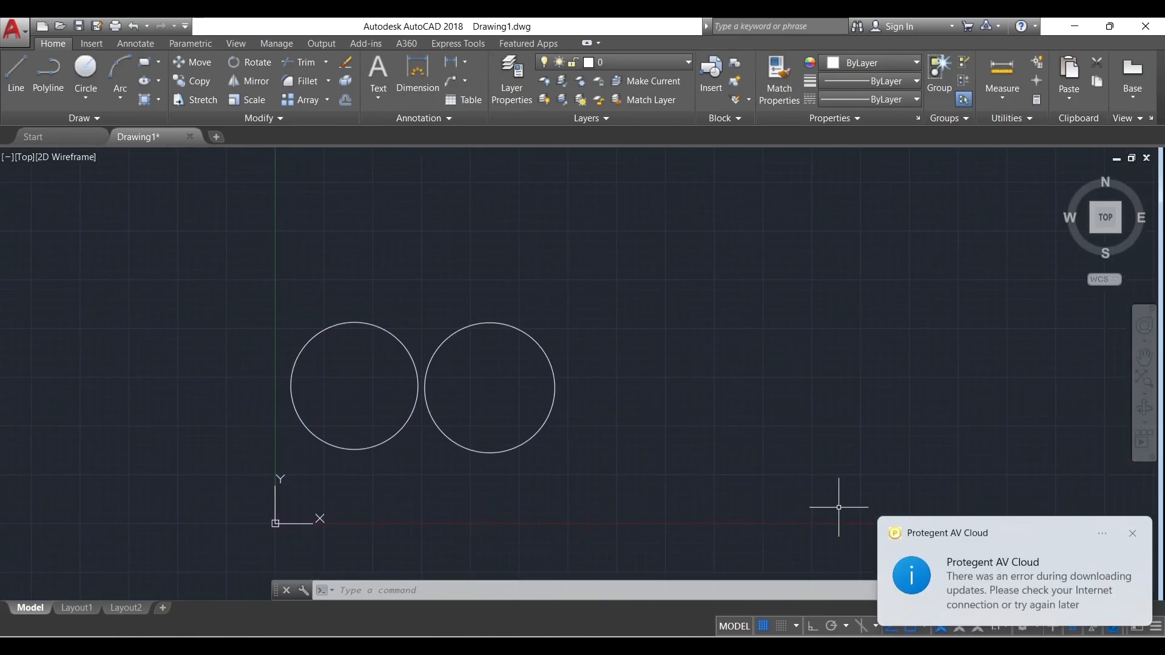
pyautogui.click(1132, 533)
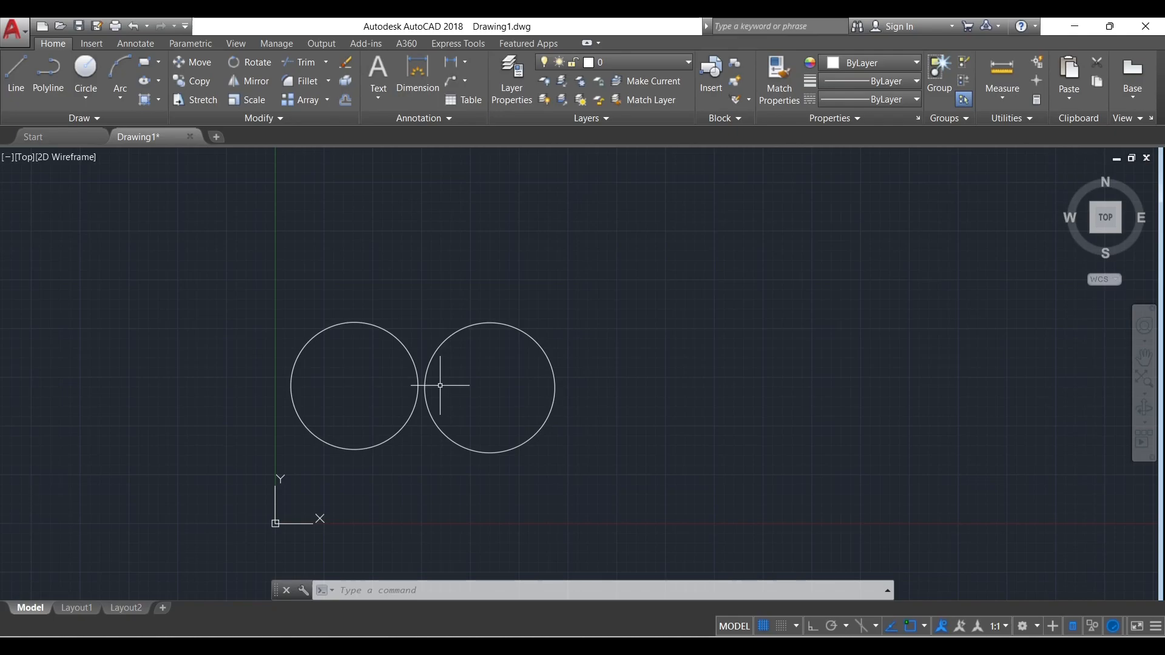
pyautogui.moveTo(440, 385)
pyautogui.mouseDown(button='middle')
pyautogui.moveTo(604, 406)
pyautogui.moveTo(439, 341)
pyautogui.moveTo(572, 403)
pyautogui.moveTo(557, 415)
pyautogui.mouseUp(button='middle')
pyautogui.scroll(5, 565, 448)
pyautogui.scroll(-5, 567, 463)
pyautogui.scroll(4, 566, 463)
pyautogui.scroll(-5, 571, 410)
pyautogui.scroll(4, 585, 410)
pyautogui.scroll(-4, 570, 409)
pyautogui.moveTo(577, 408); pyautogui.dragTo(382, 416, button='middle')
pyautogui.scroll(6, 382, 417)
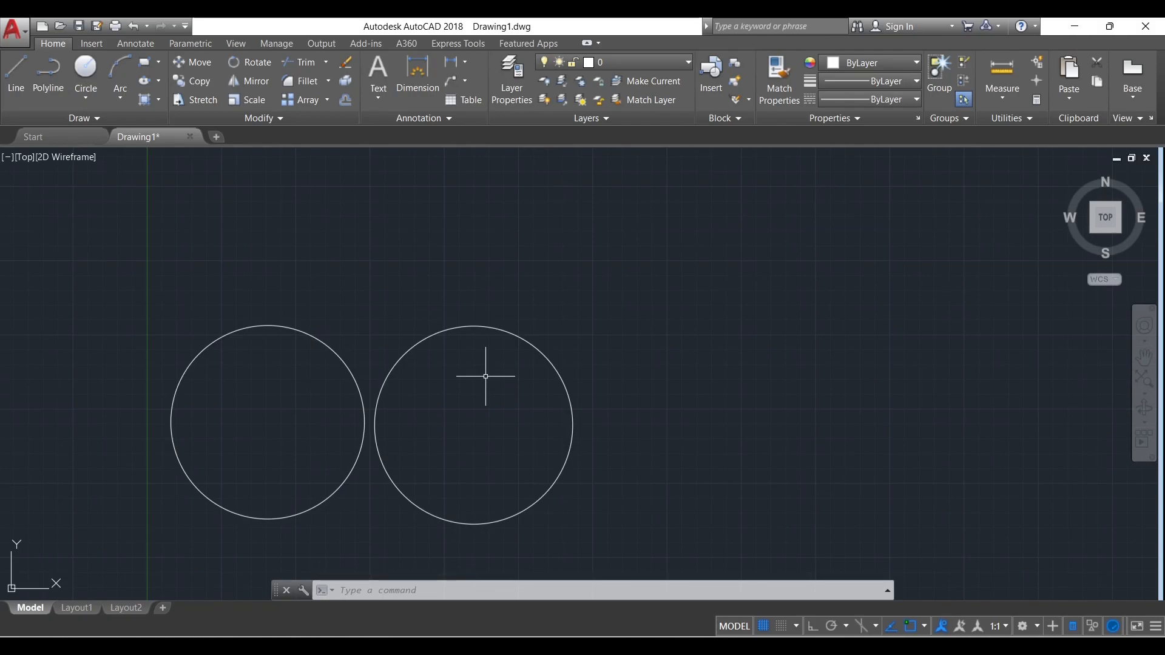
# Select the two circles one at a time by their edges, and clear the selection.
pyautogui.click(474, 327)
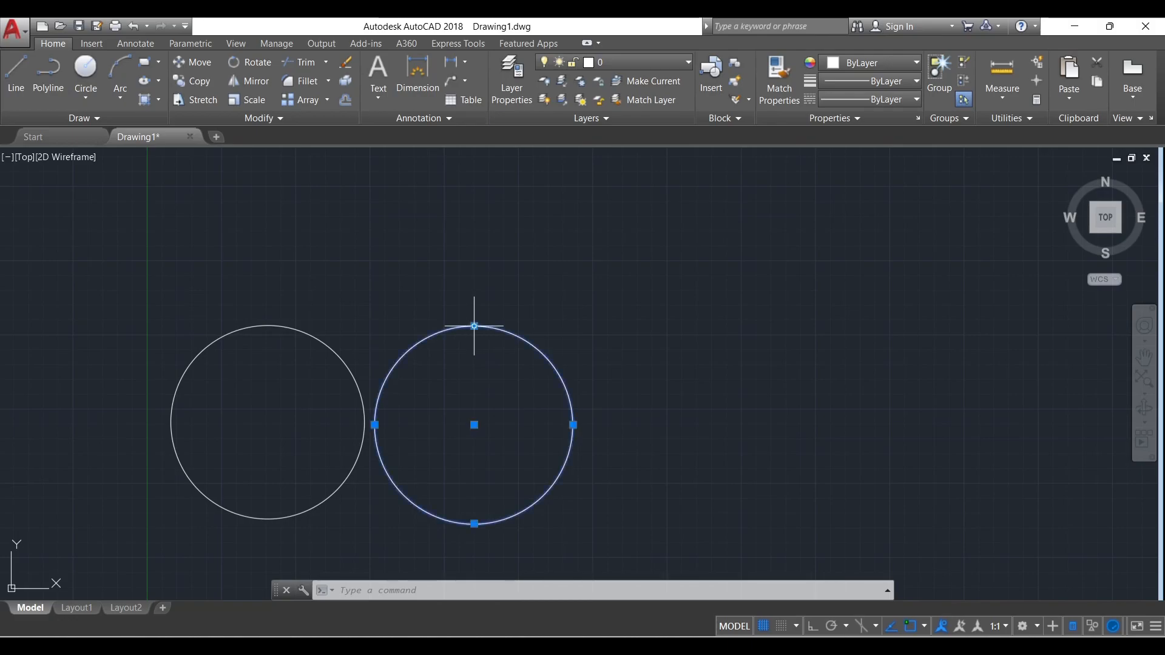
pyautogui.click(293, 333)
pyautogui.press('Escape')
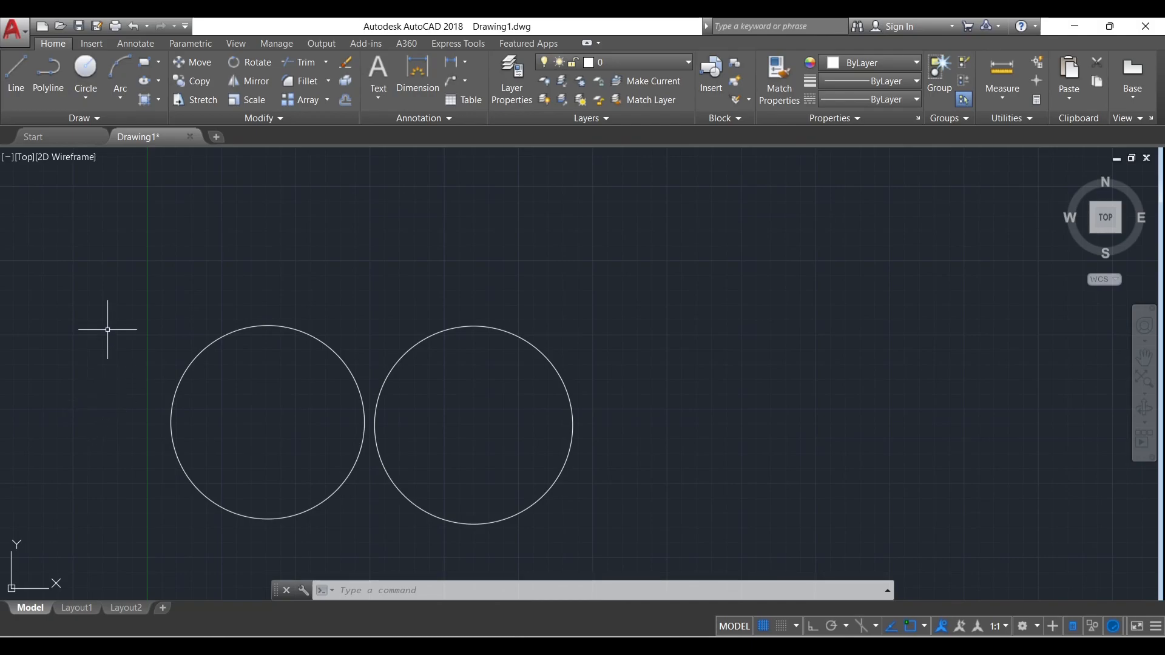
# Use a window selection that fully encloses only the left circle, and clear the selection.
pyautogui.click(107, 250)
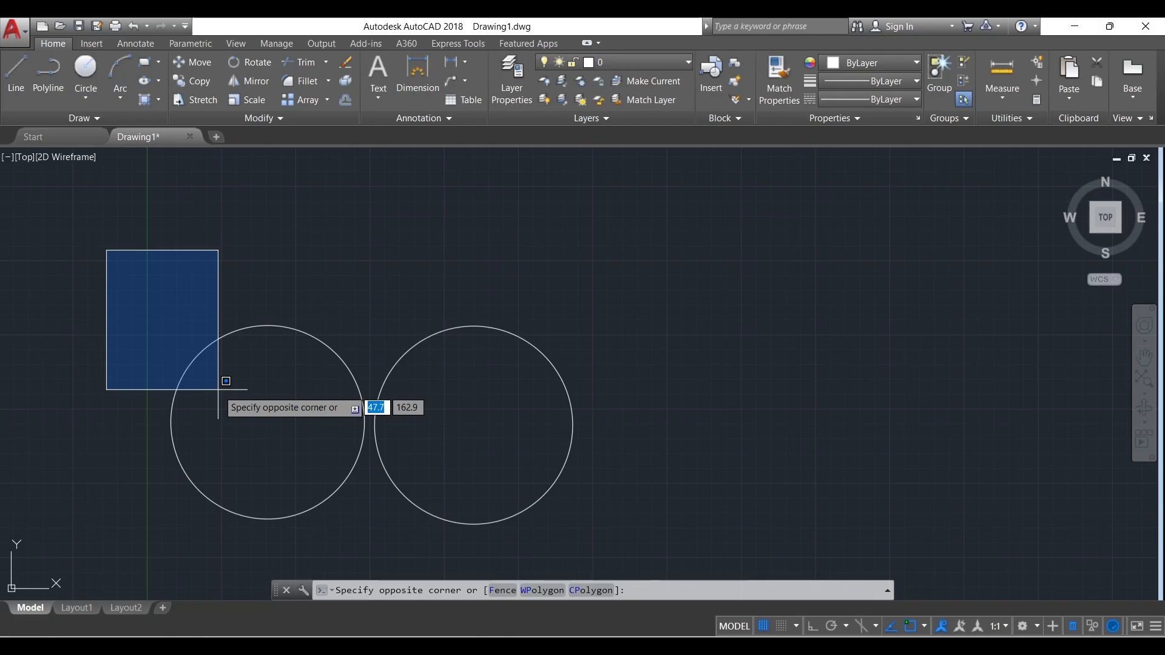
pyautogui.click(486, 553)
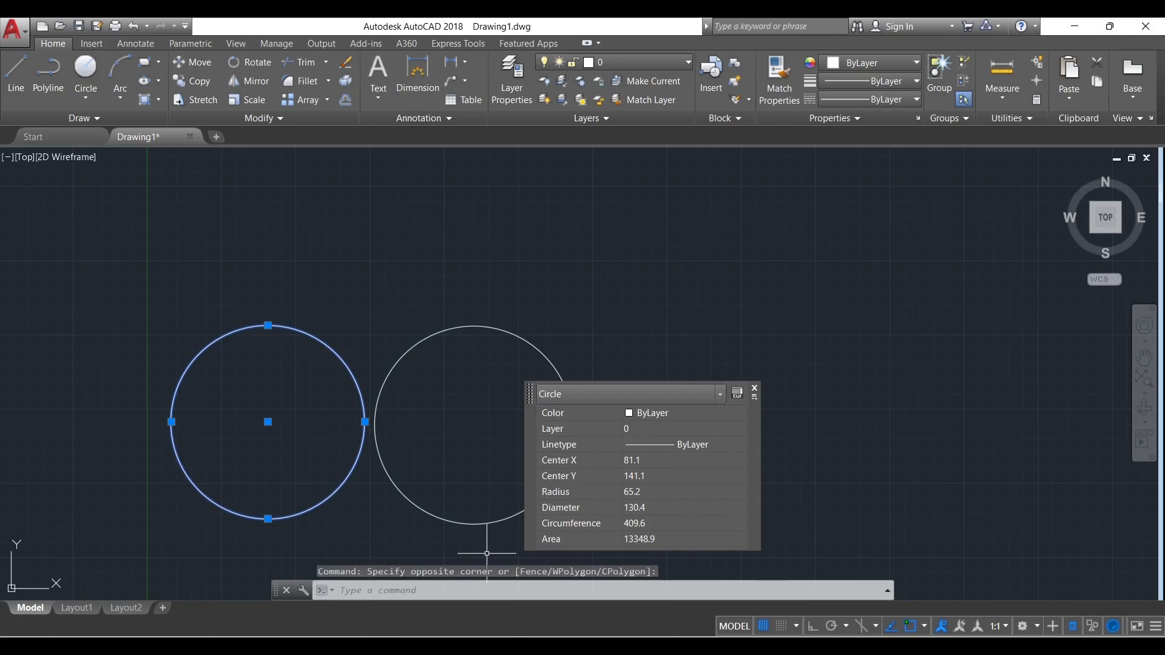
pyautogui.press('Escape')
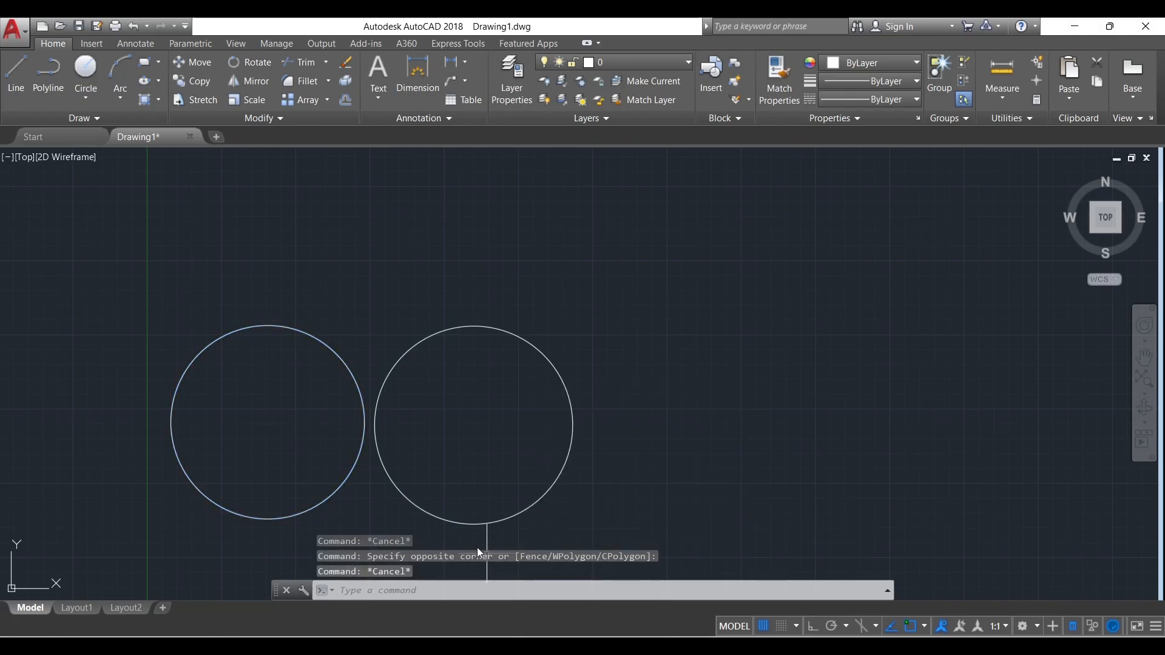
# Try a window selection that only partly covers the left circle, and start and cancel a larger window around it.
pyautogui.click(98, 231)
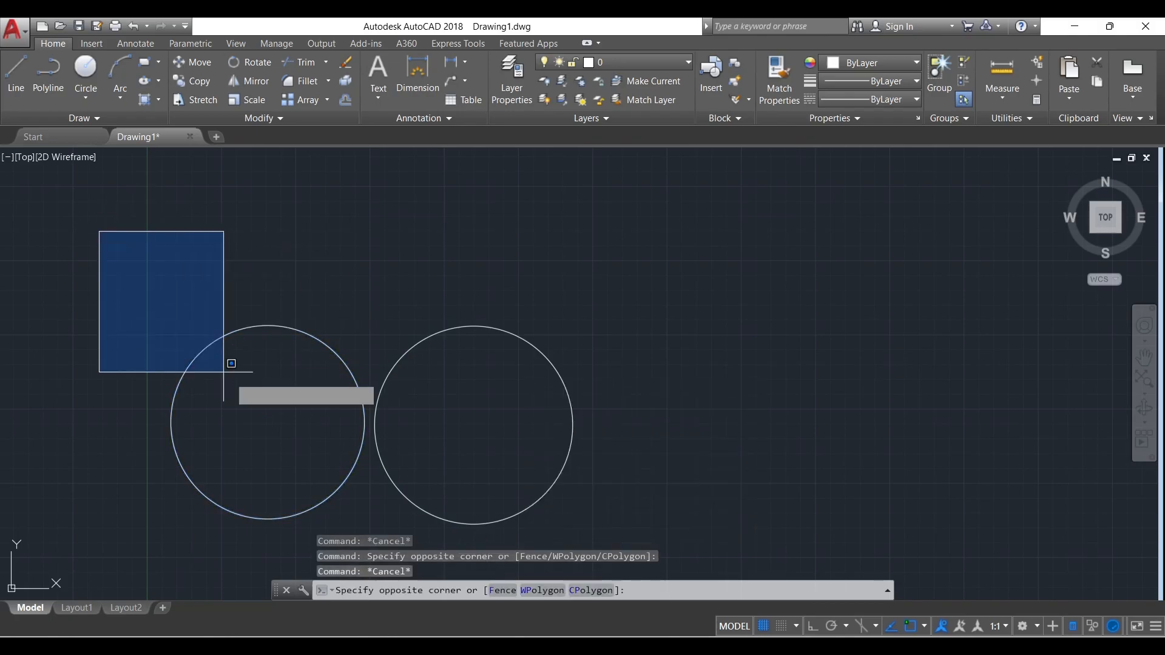
pyautogui.click(315, 456)
pyautogui.click(41, 223)
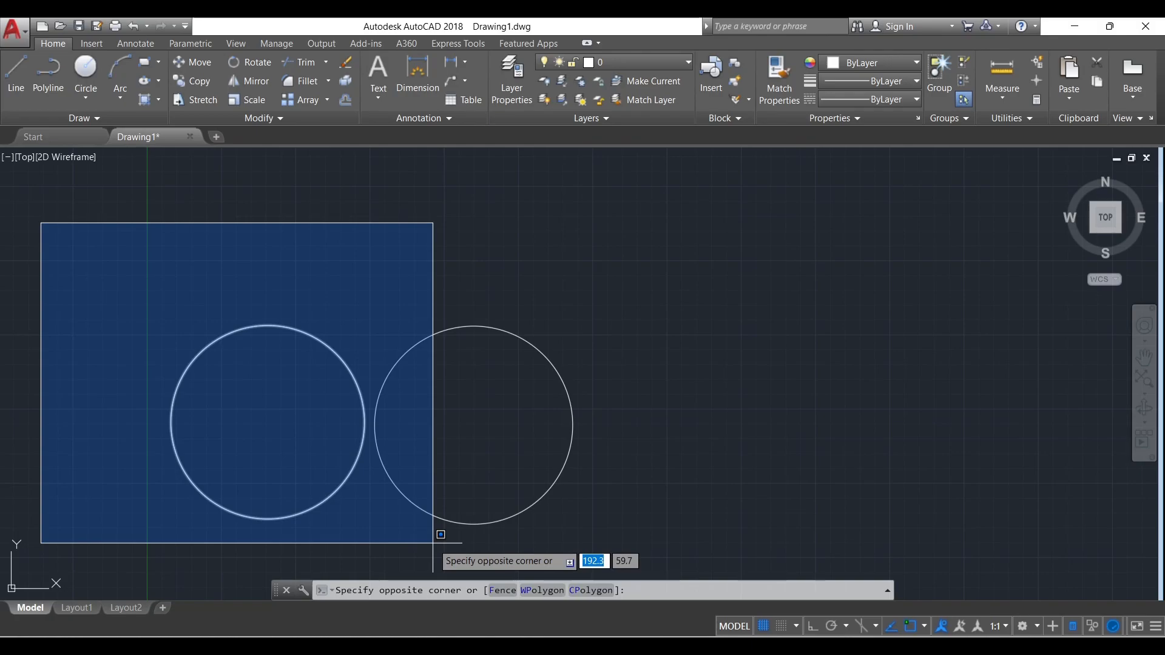
pyautogui.press('Escape')
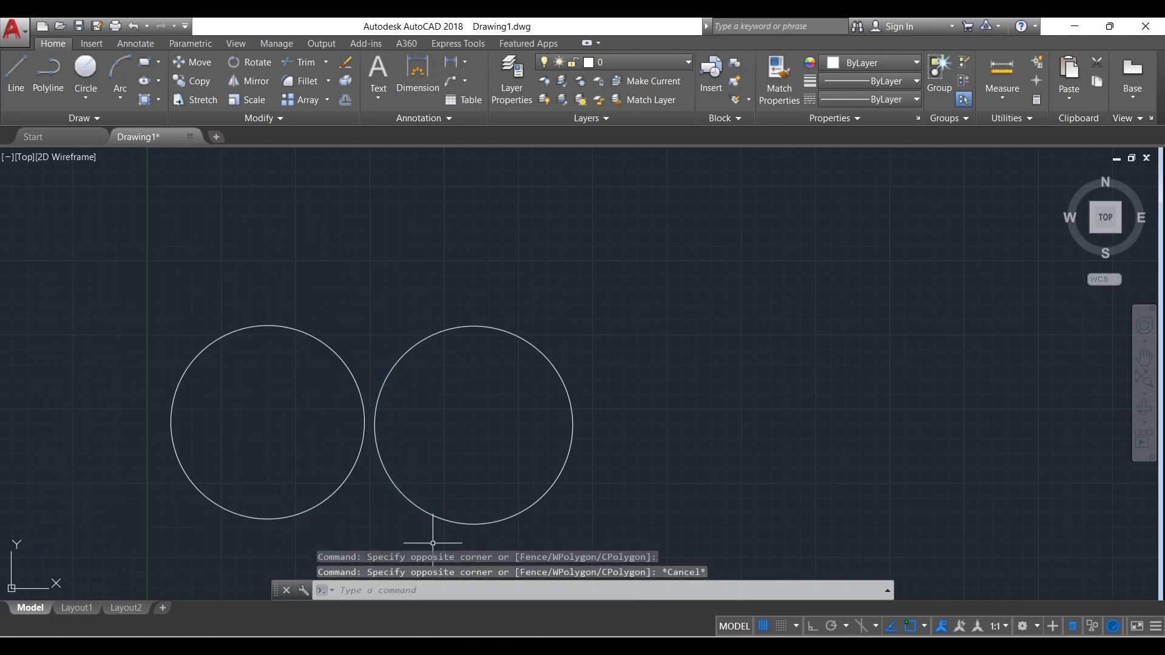
# Use a crossing selection that touches both circles to select them together, and clear the selection.
pyautogui.click(687, 254)
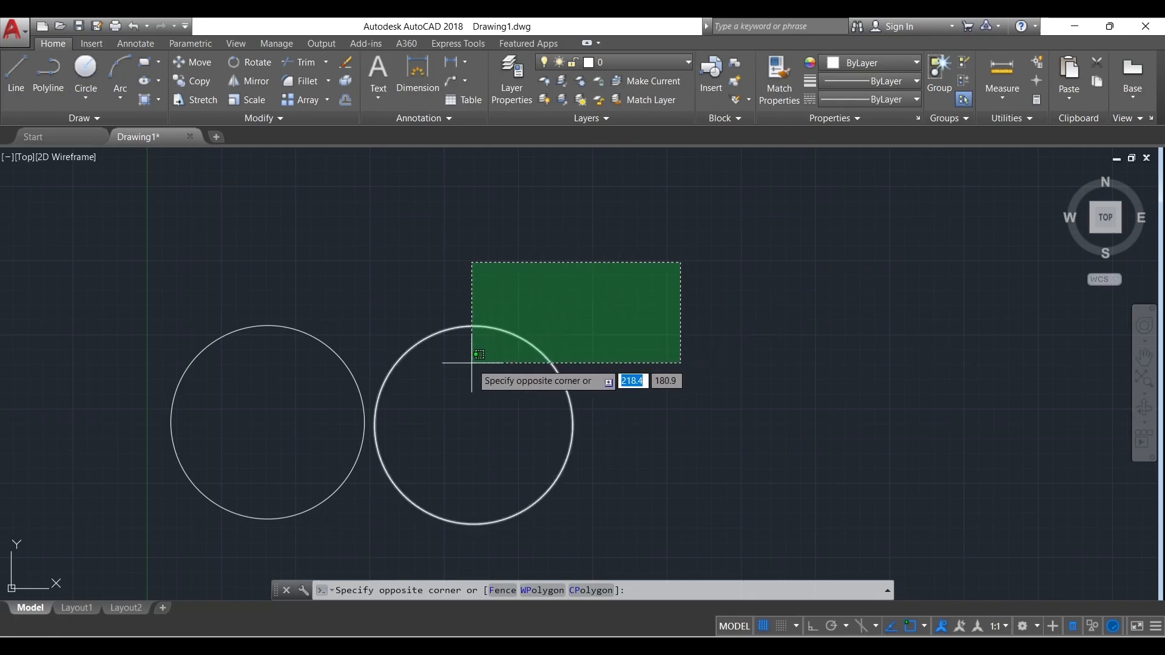
pyautogui.click(167, 338)
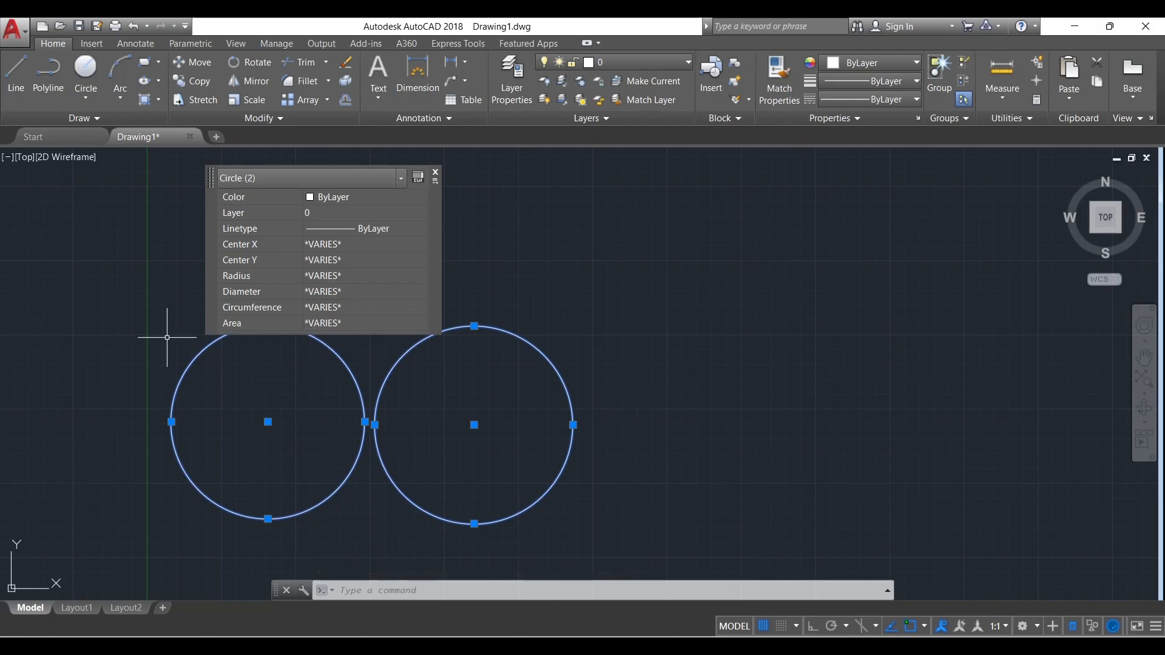
pyautogui.press('Escape')
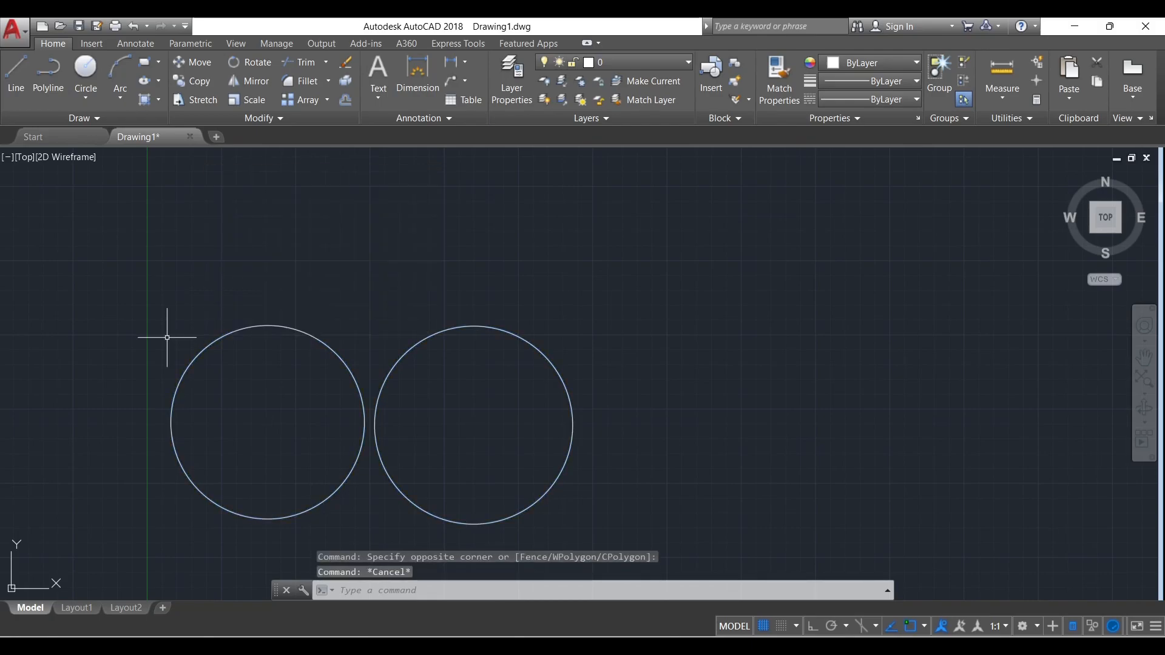
# Draw a rectangle inside the left circle with its corners on the circle's edge.
pyautogui.click(85, 65)
pyautogui.click(144, 62)
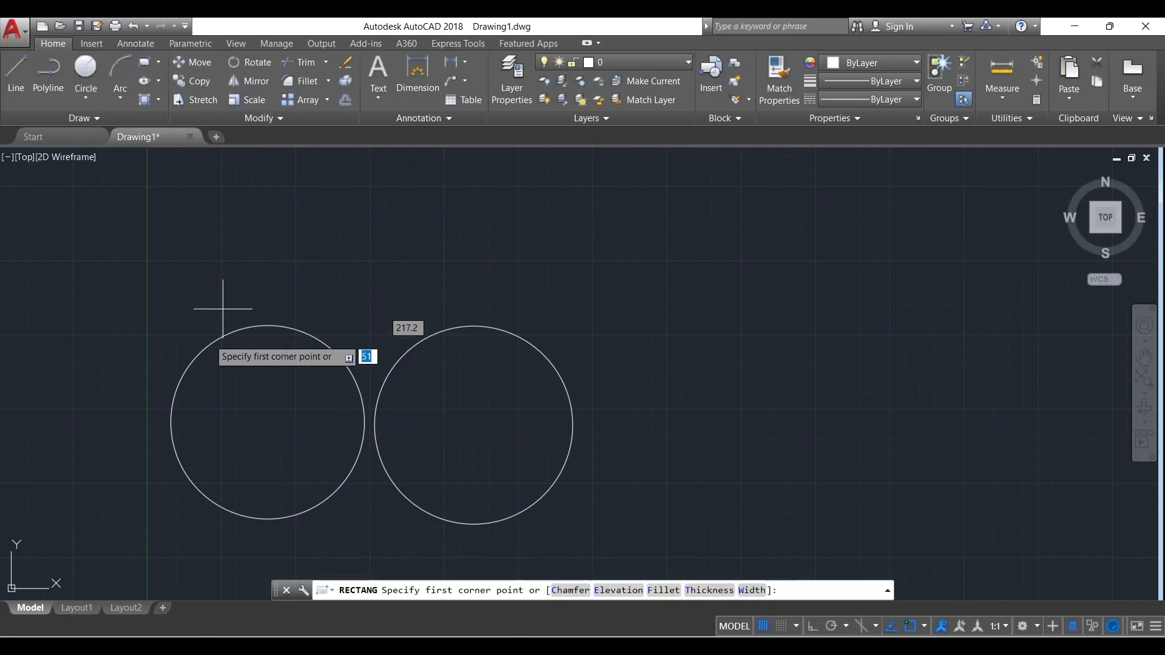
pyautogui.click(208, 346)
pyautogui.click(327, 499)
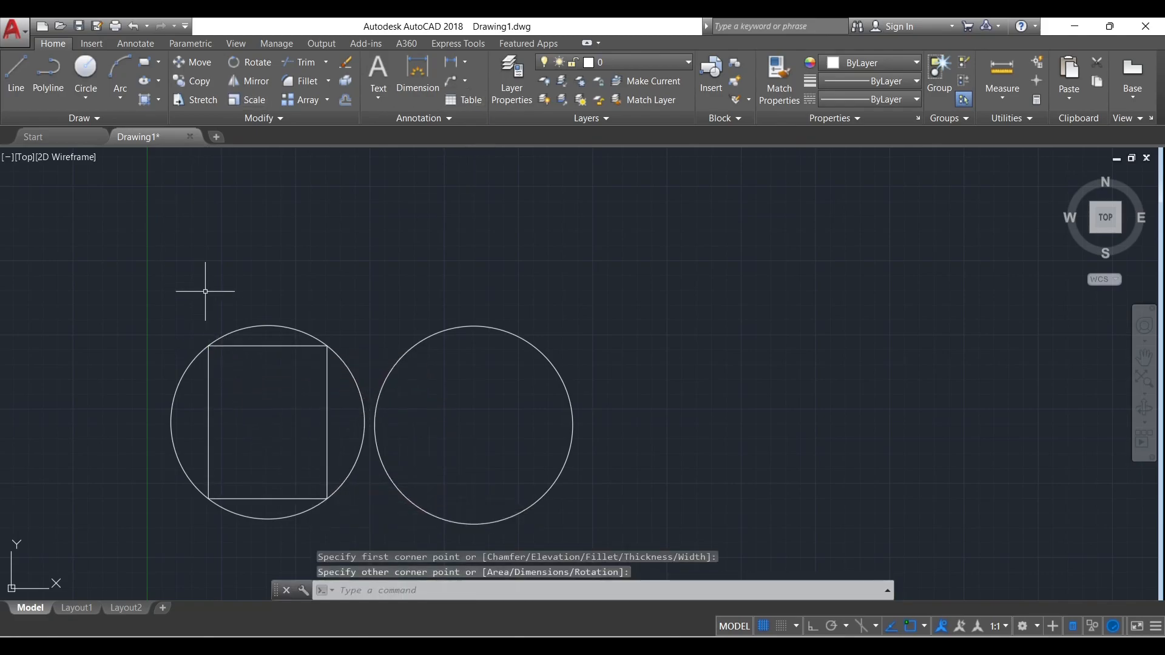
pyautogui.press('Escape')
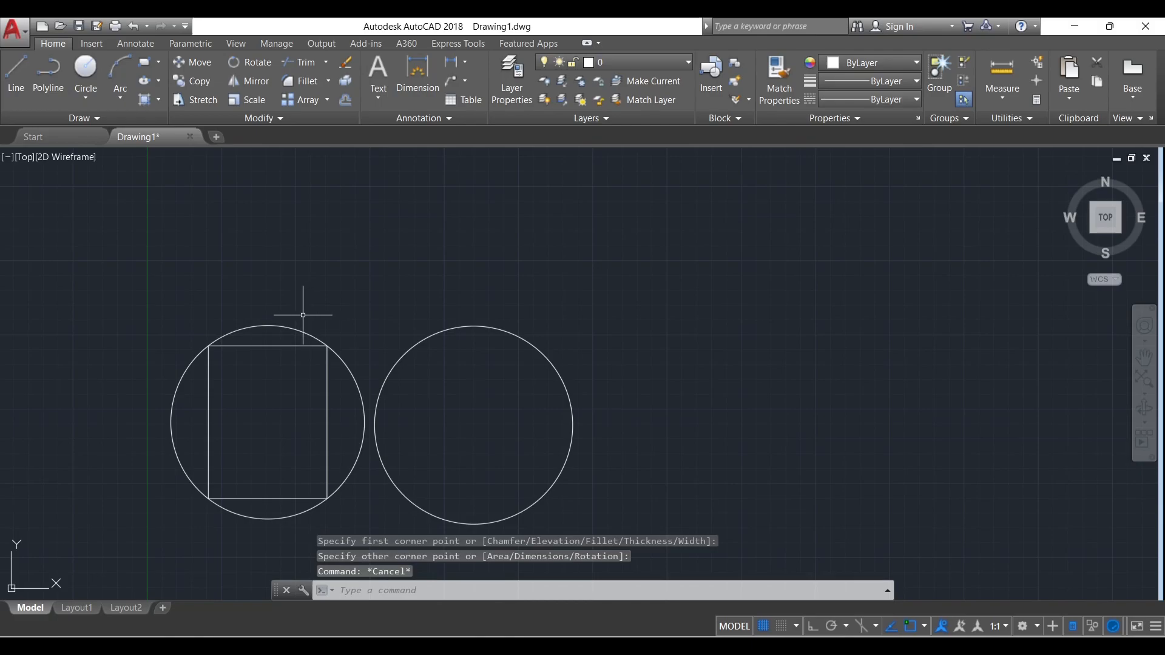
# Select the rectangle and left circle with a small crossing selection near the rectangle's upper right corner, and clear the selection.
pyautogui.scroll(2, 286, 343)
pyautogui.scroll(3, 377, 350)
pyautogui.click(326, 362)
pyautogui.click(299, 328)
pyautogui.scroll(-5, 349, 332)
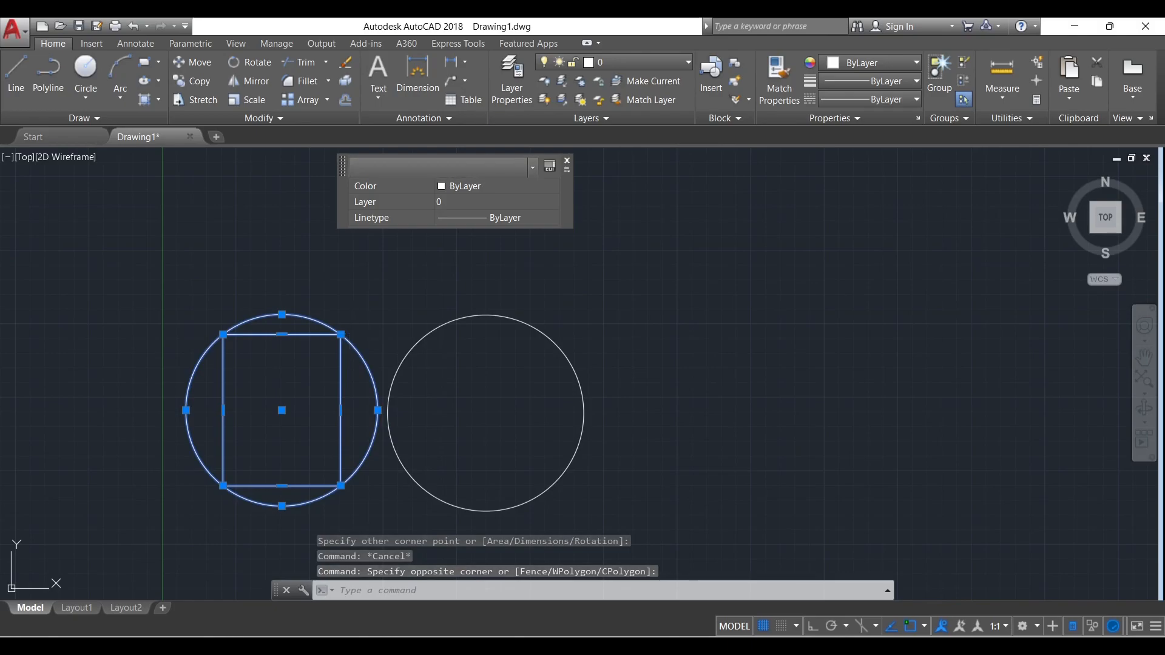
pyautogui.press('Escape')
# Use a window selection around the rectangle to select it without the surrounding circle, and clear the selection.
pyautogui.click(212, 328)
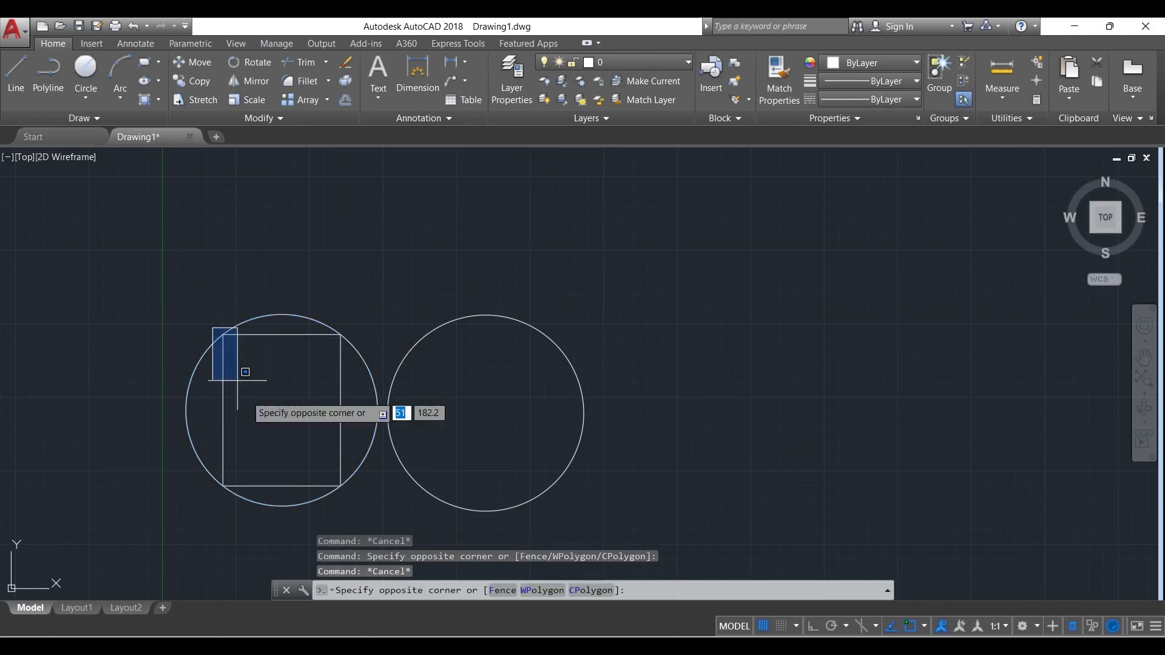
pyautogui.click(349, 494)
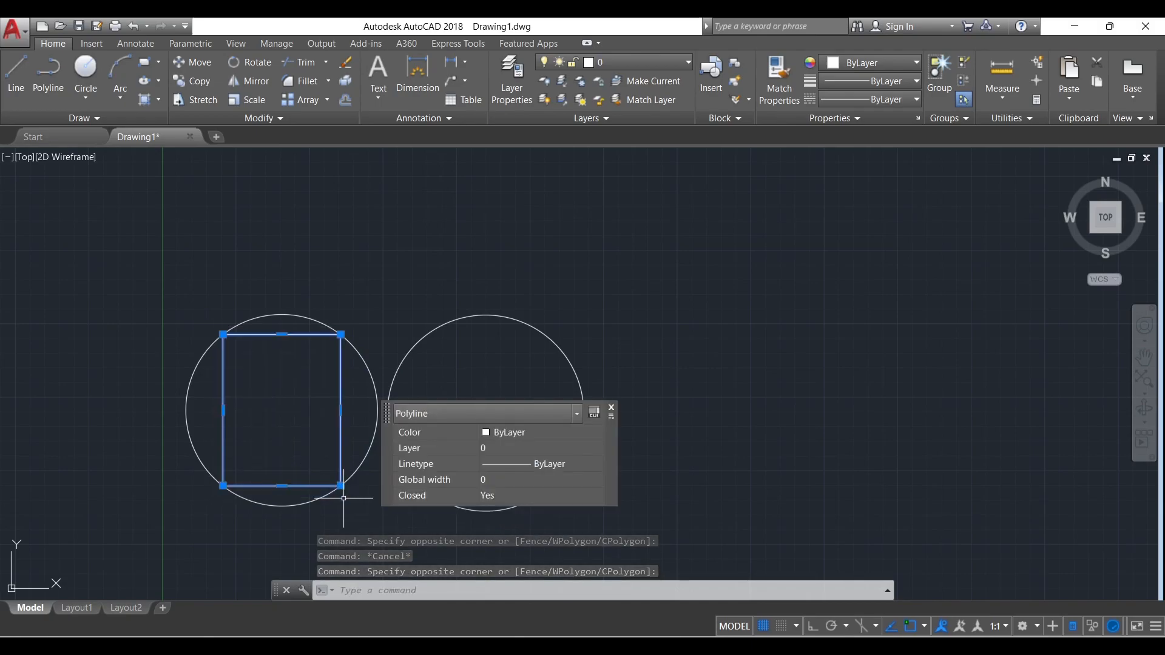
pyautogui.press('Escape')
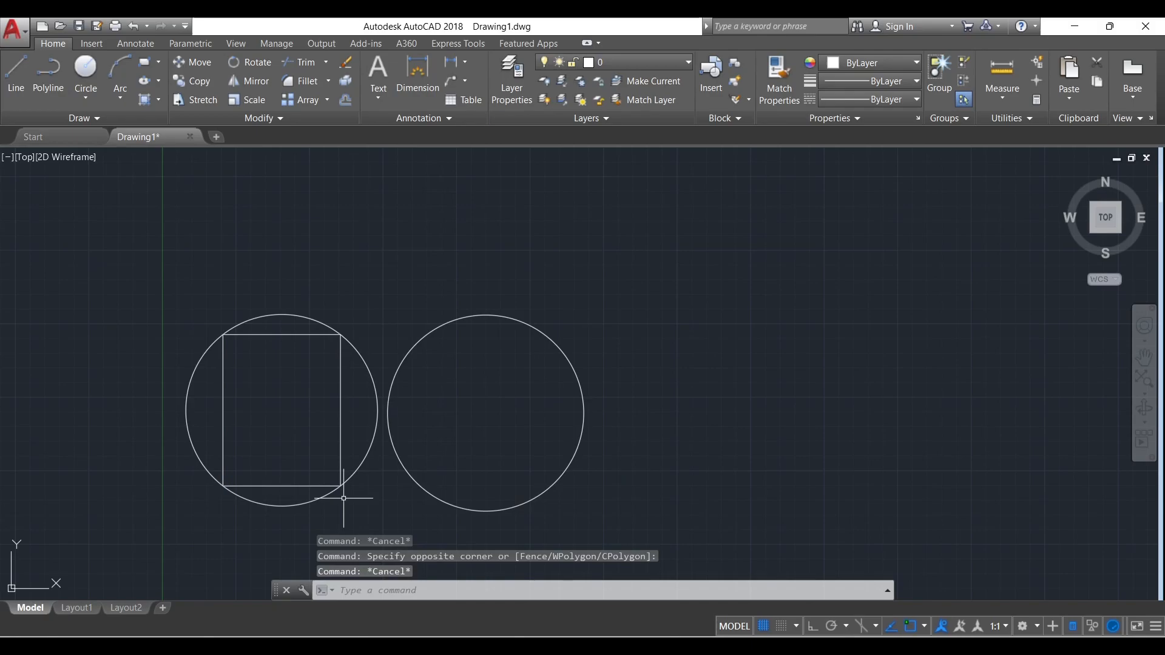
# Select both circles and the rectangle with one crossing selection and delete them.
pyautogui.scroll(-2, 333, 356)
pyautogui.scroll(2, 335, 332)
pyautogui.click(444, 442)
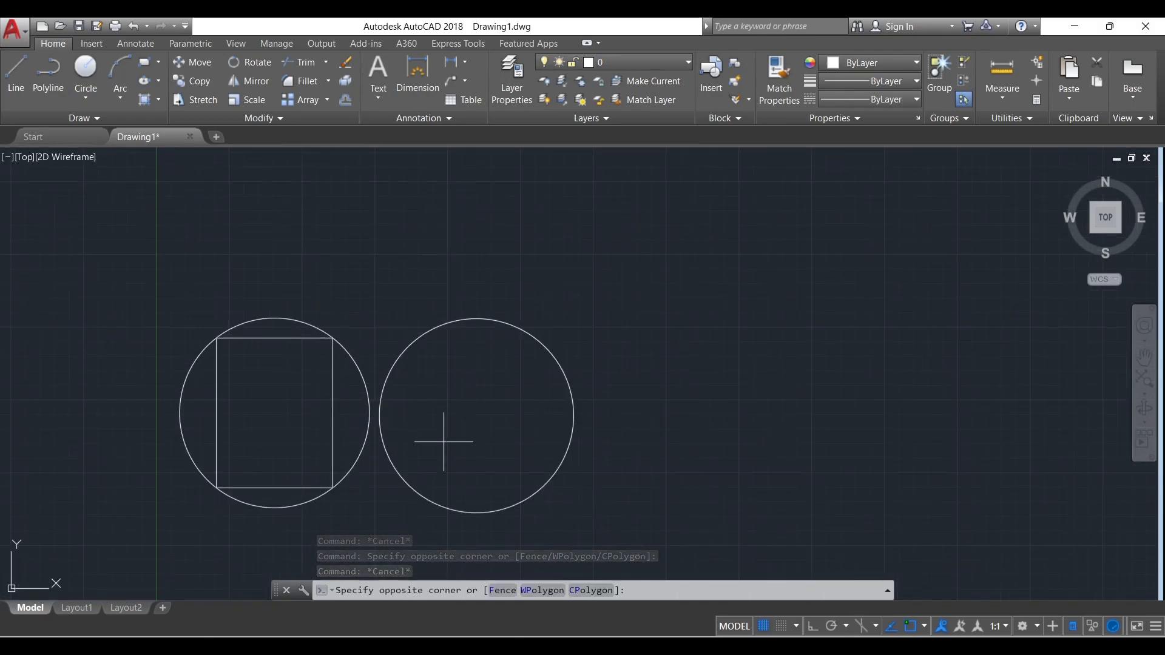
pyautogui.click(306, 265)
pyautogui.press('Delete')
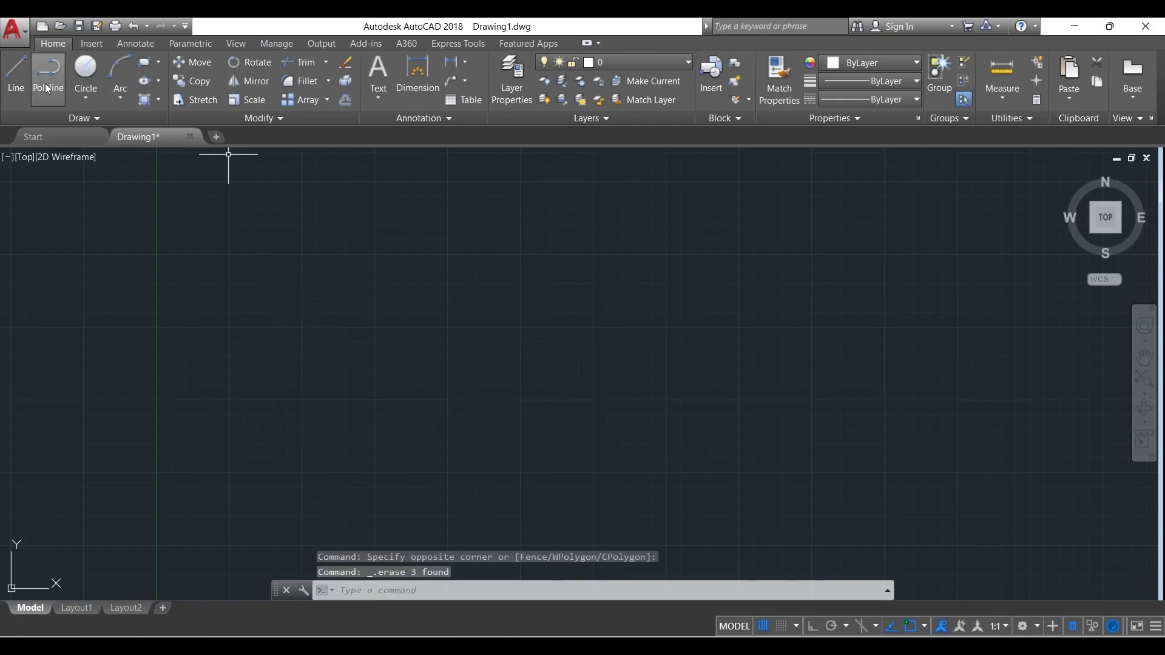
# Draw a horizontal line about 260 units long, toggling Ortho mode to compare free and straight directions and leaving it on.
pyautogui.click(16, 76)
pyautogui.click(290, 469)
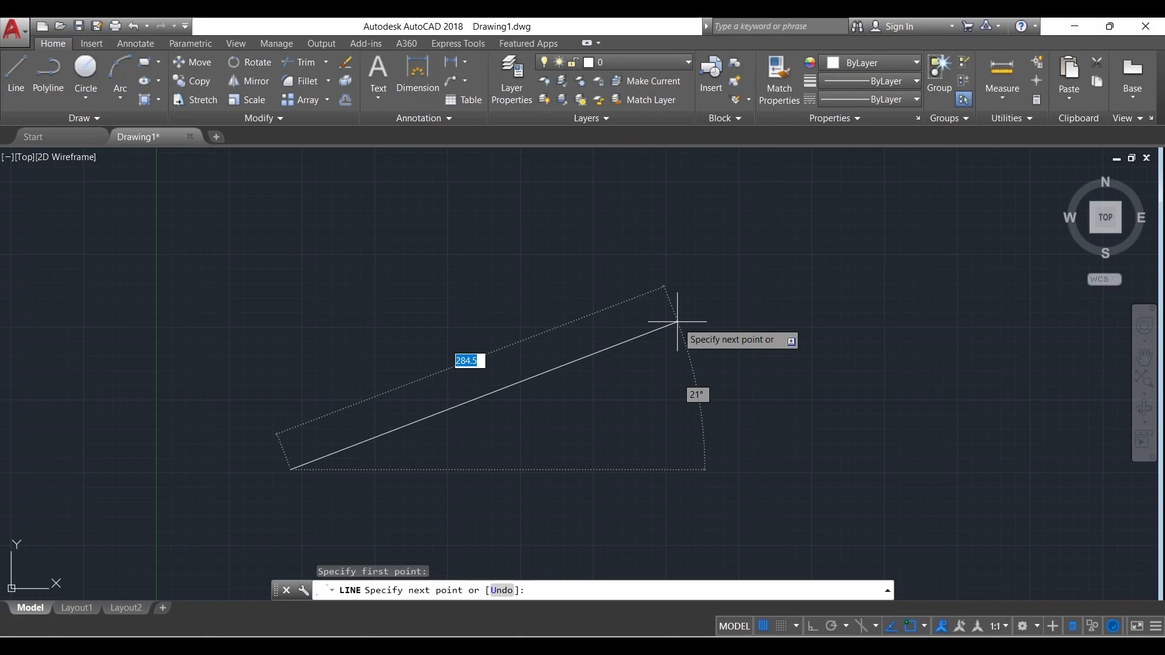
pyautogui.press('F8')
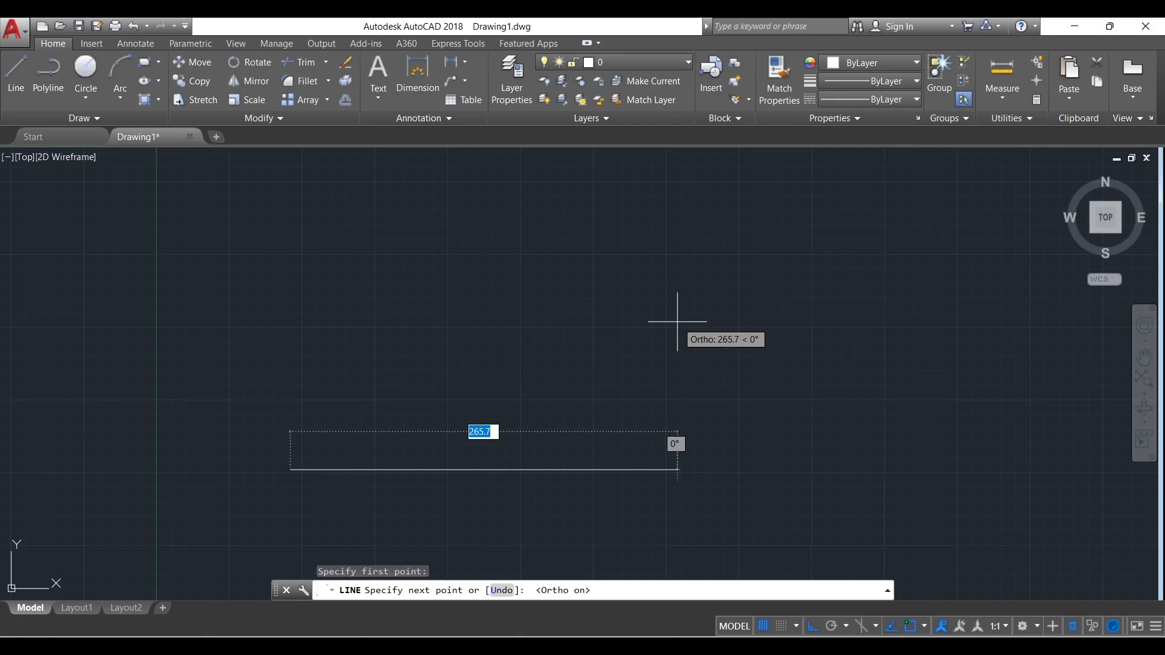
pyautogui.press('XF86AudioRaiseVolume')
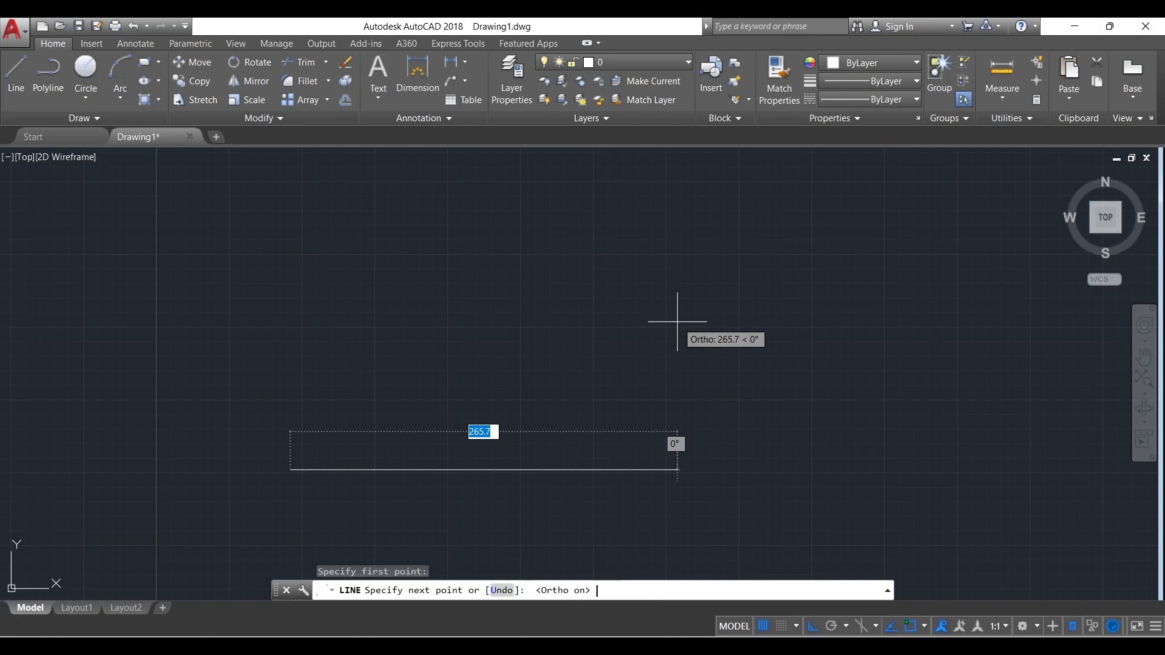
pyautogui.press('XF86AudioRaiseVolume')
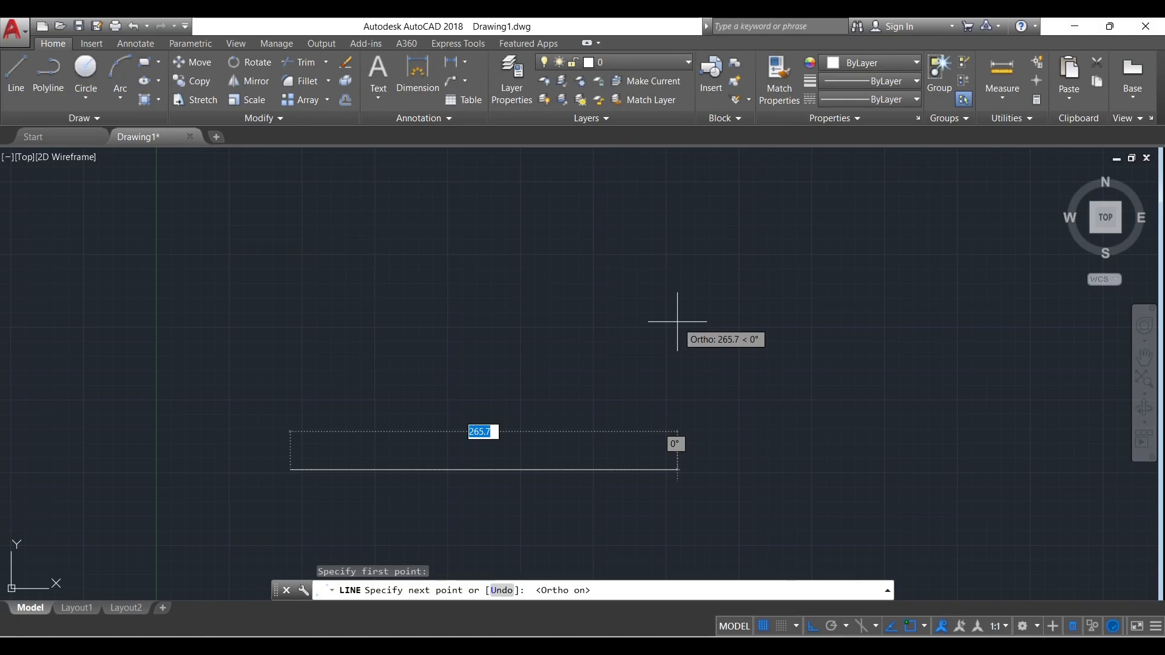
pyautogui.press('F8')
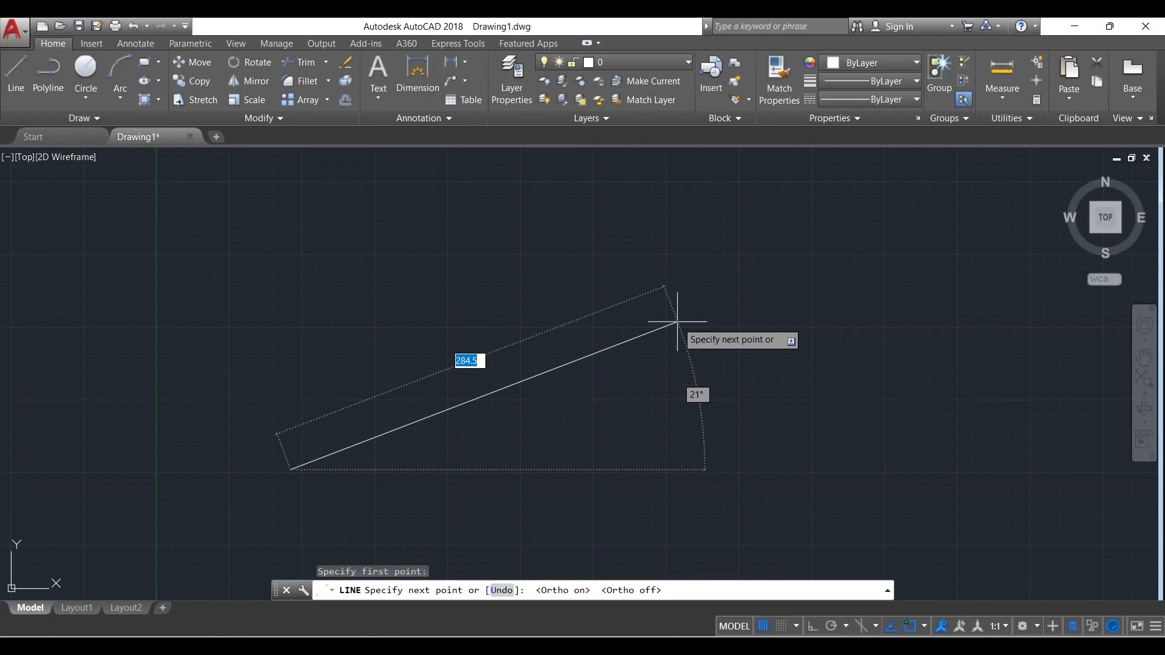
pyautogui.press('F8')
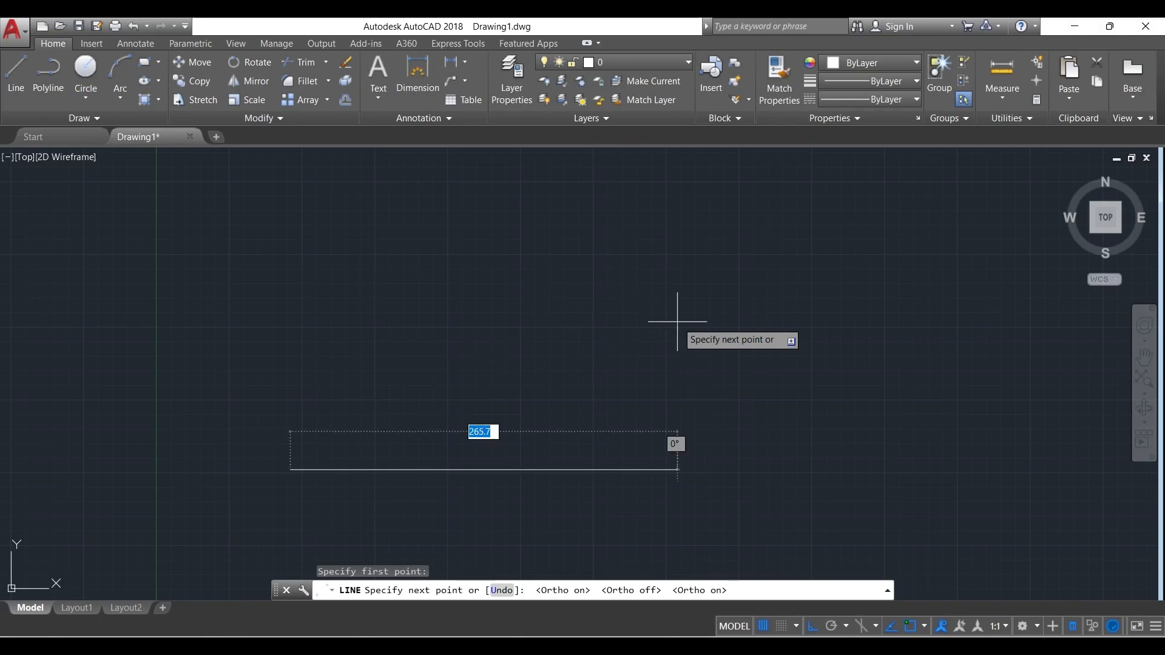
pyautogui.click(670, 319)
pyautogui.rightClick(664, 299)
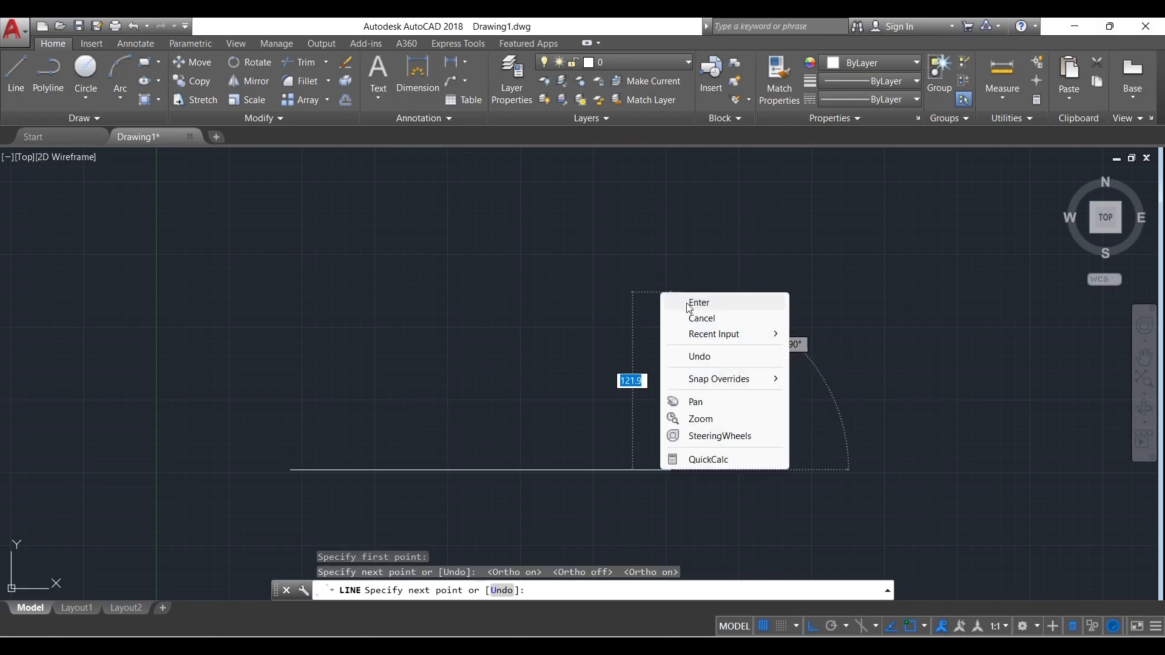
pyautogui.click(680, 304)
pyautogui.moveTo(540, 409); pyautogui.dragTo(579, 386, button='middle')
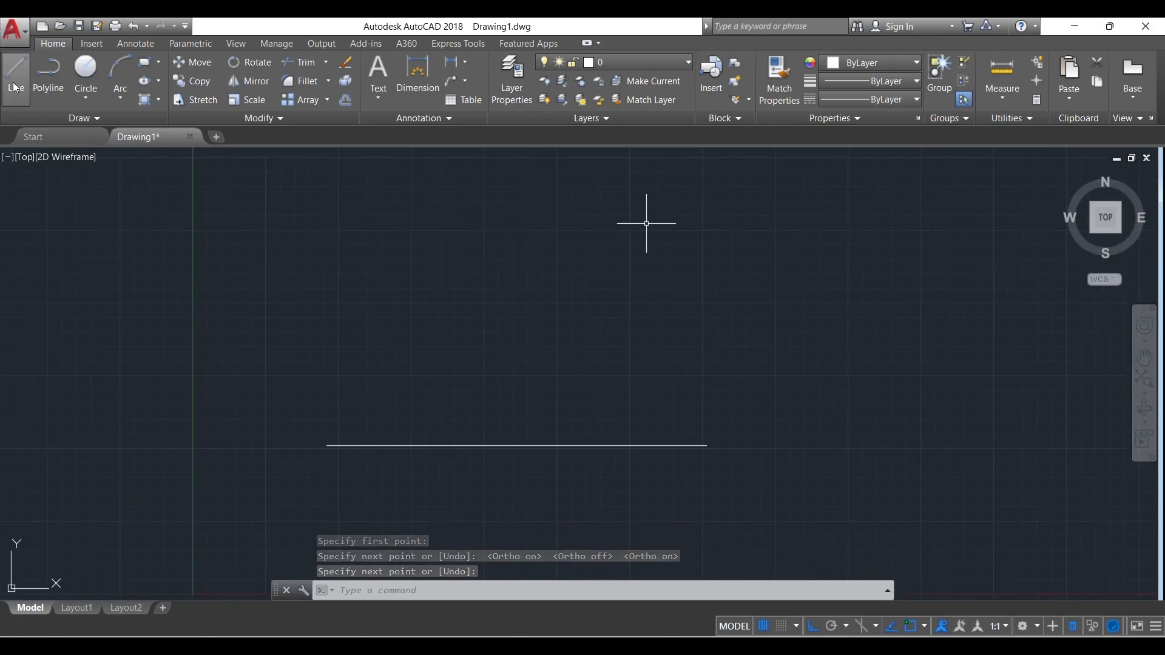
# Compare picking a line start point on the horizontal line with object snap on, off and on again, and cancel the line.
pyautogui.press('Return')
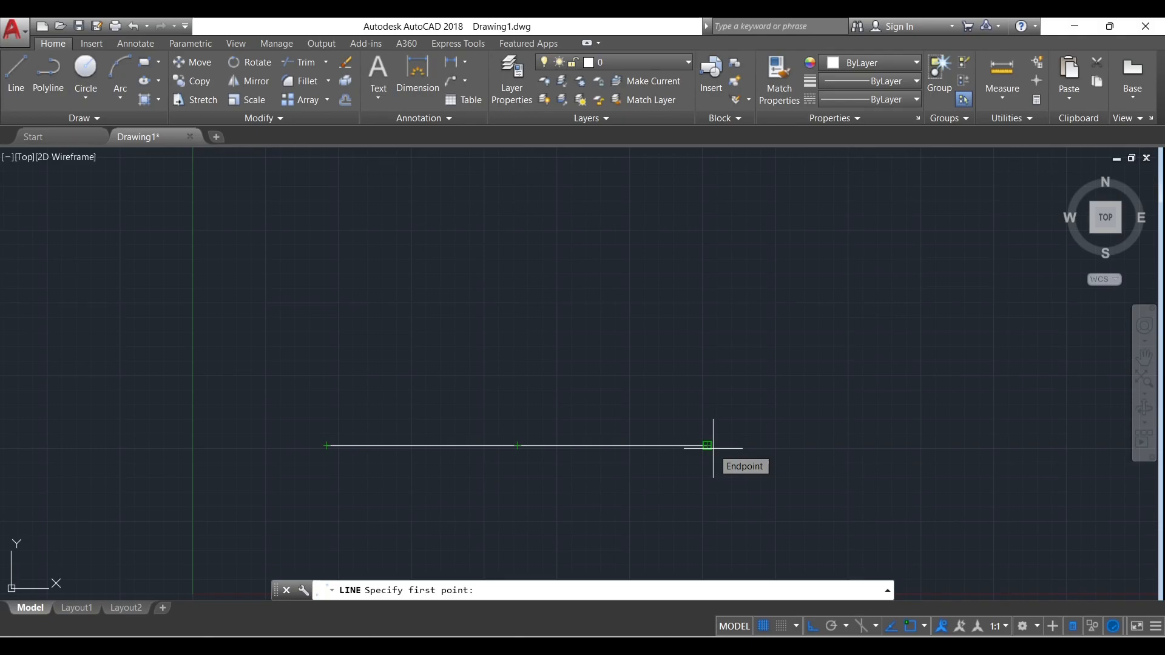
pyautogui.press('Escape')
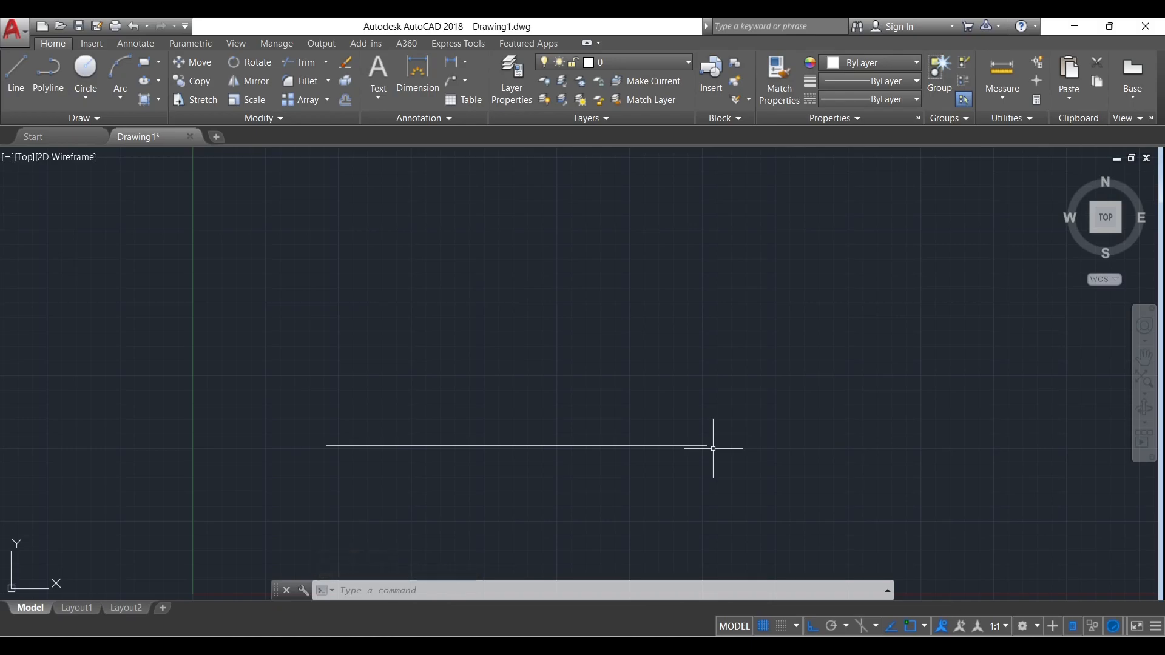
pyautogui.press('F3')
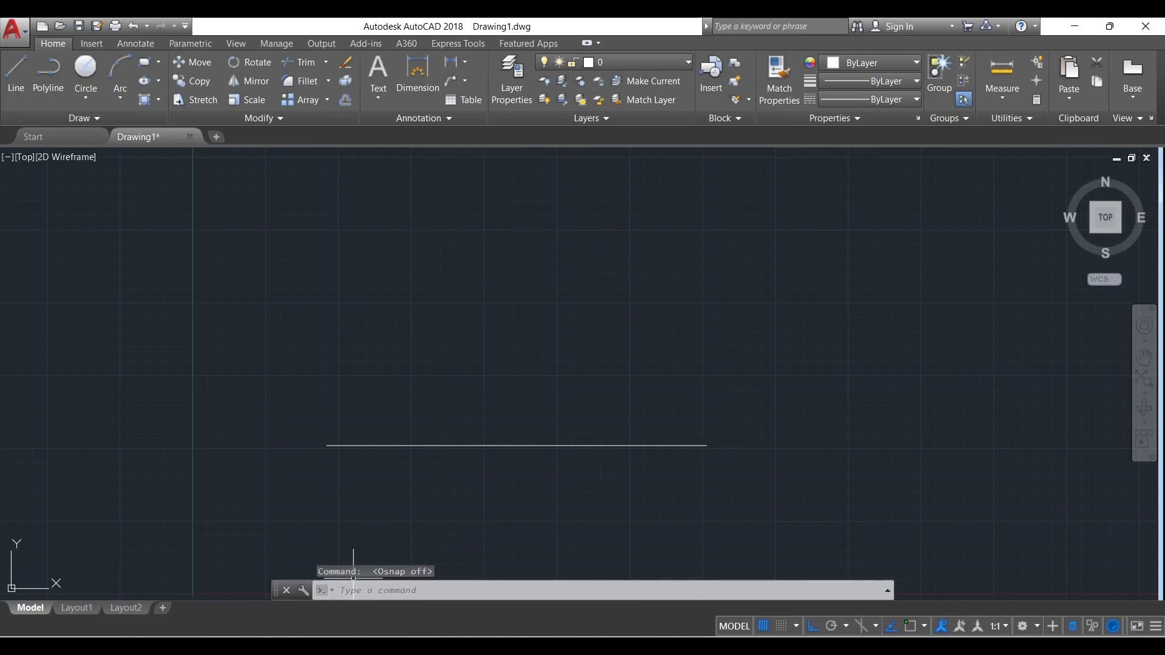
pyautogui.click(13, 76)
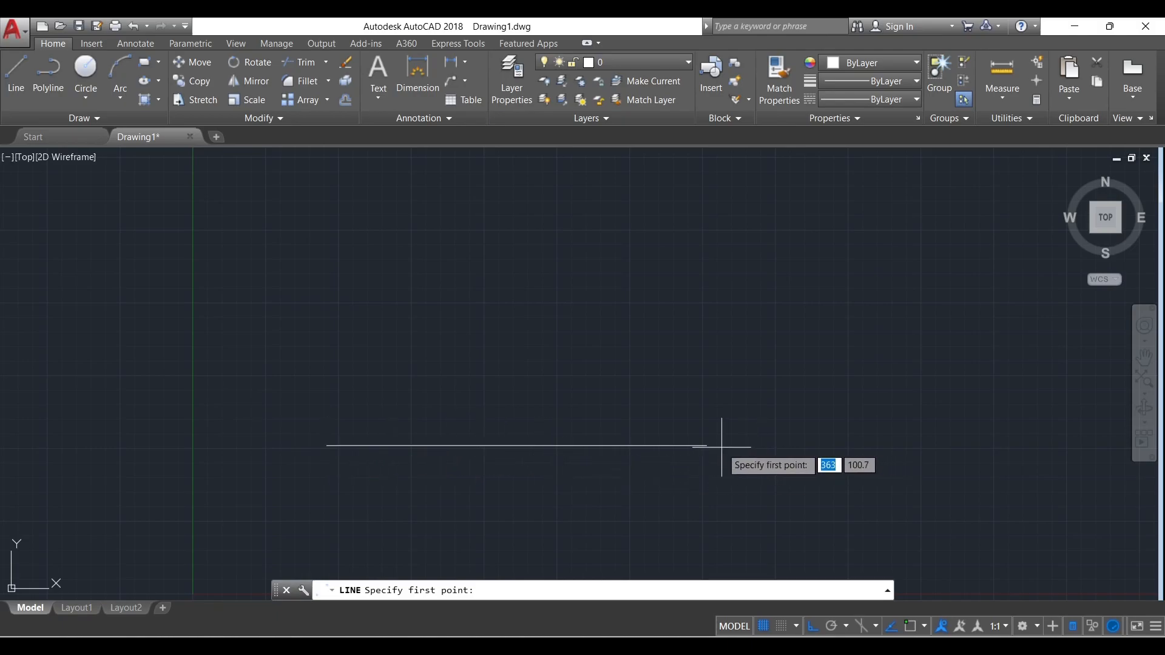
pyautogui.press('F3')
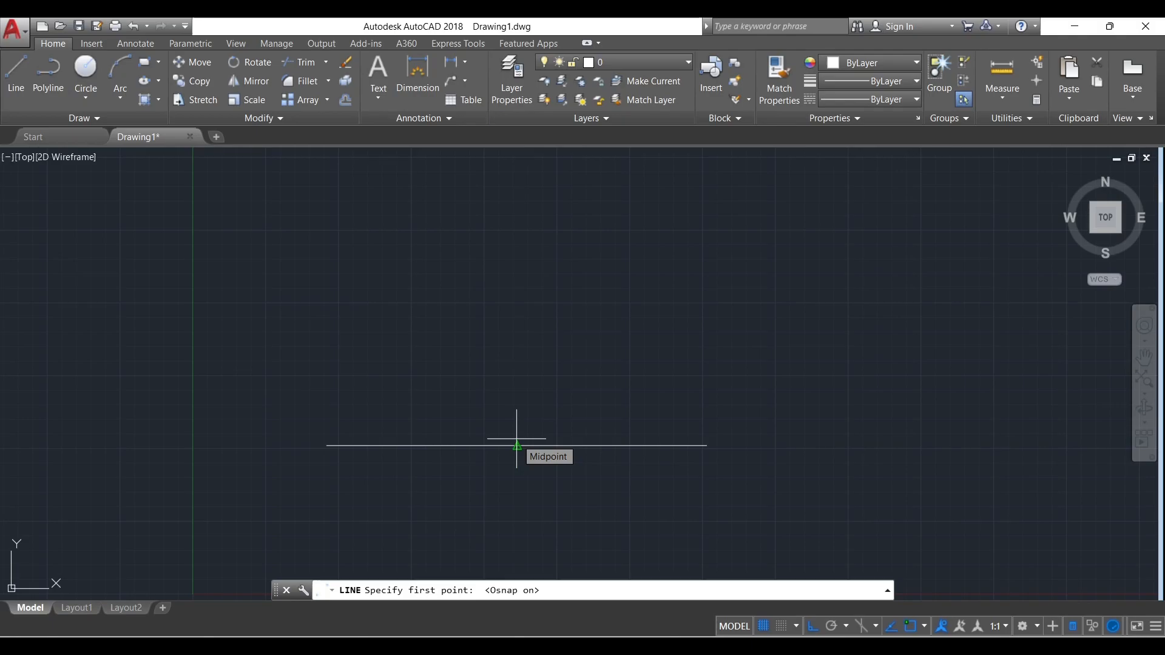
pyautogui.press('Escape')
# Turn off the Midpoint object snap in the drafting settings and test snapping at the horizontal line's middle with the Line command.
pyautogui.write('OS')
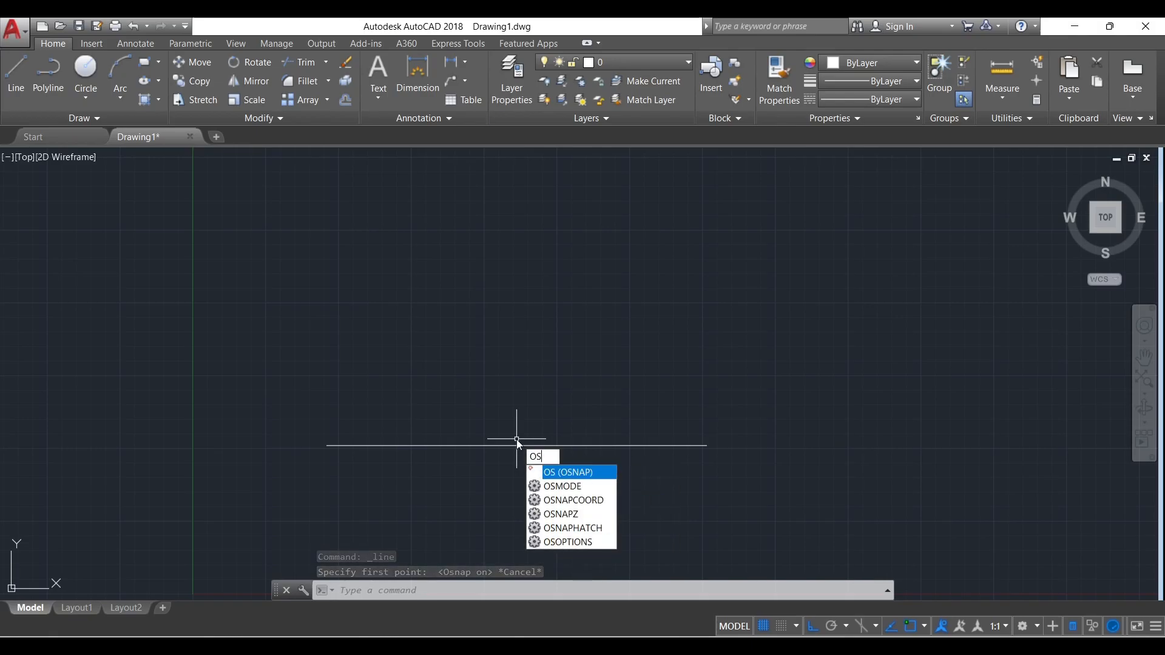
pyautogui.press('Return')
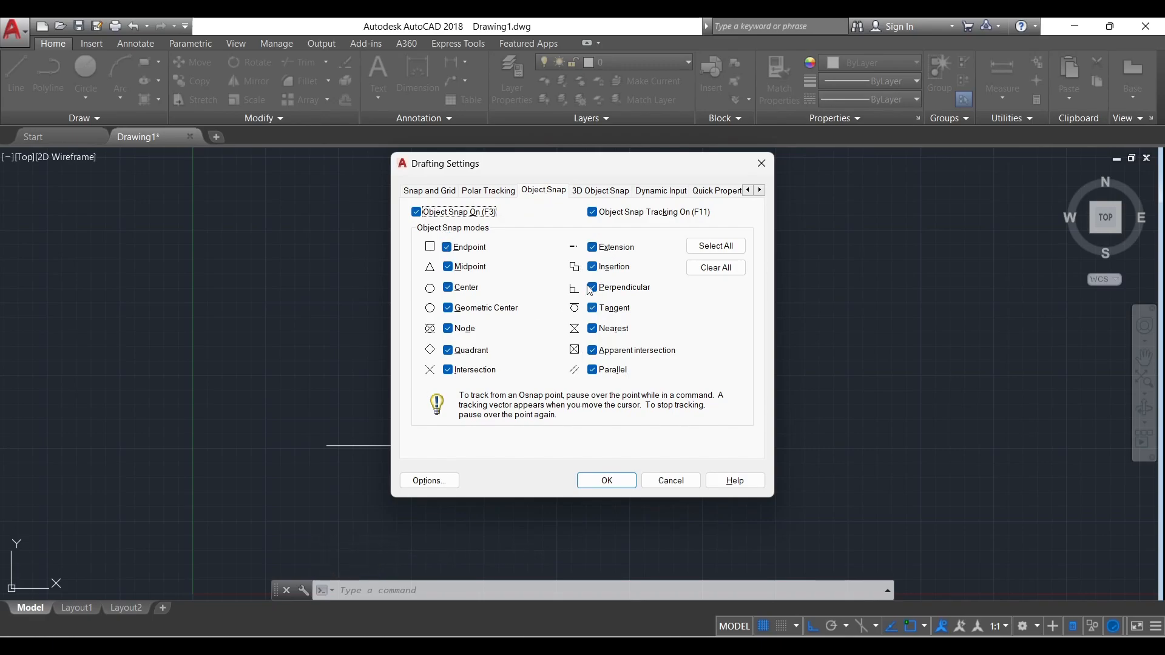
pyautogui.click(443, 192)
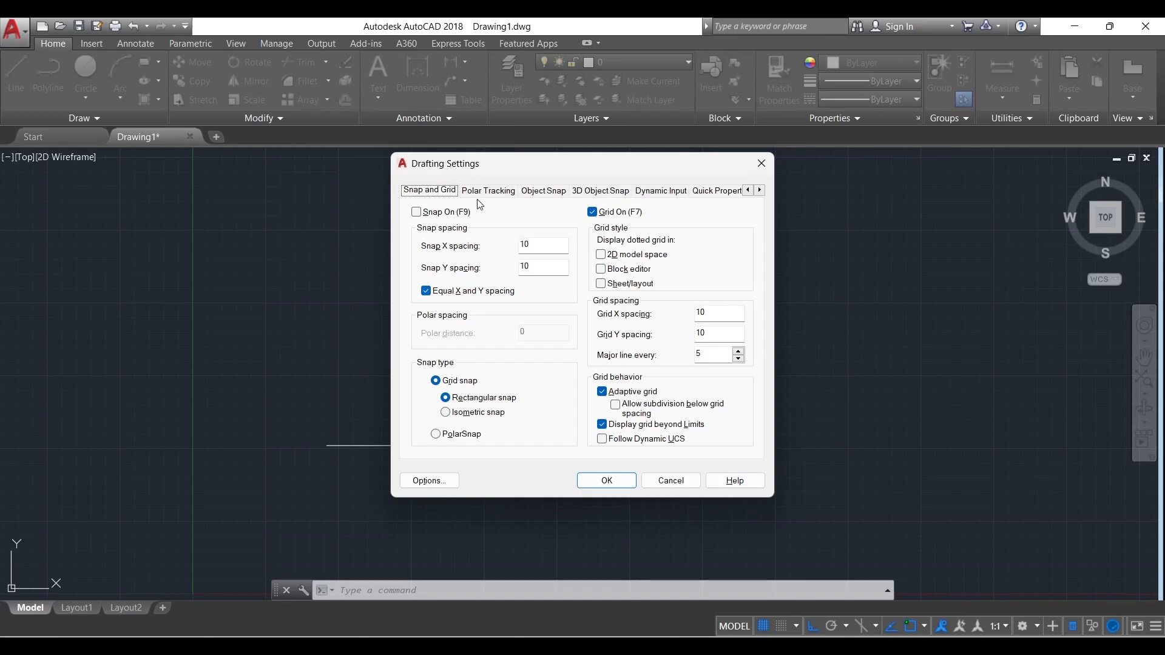
pyautogui.click(543, 190)
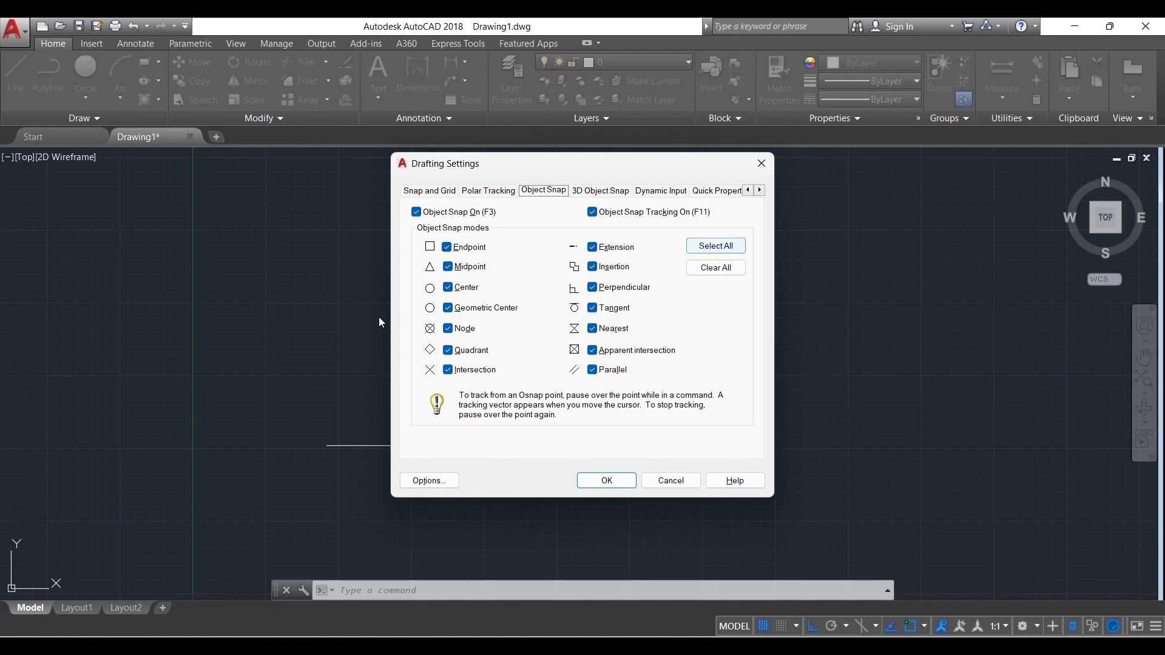
pyautogui.click(449, 267)
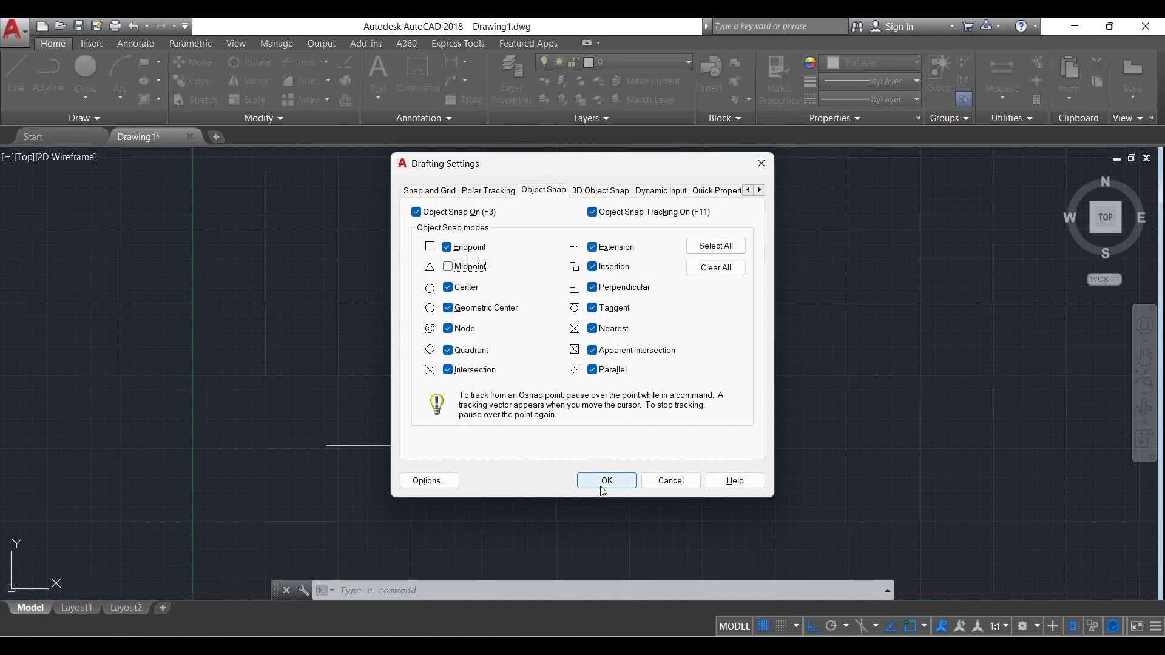
pyautogui.click(605, 481)
pyautogui.click(15, 73)
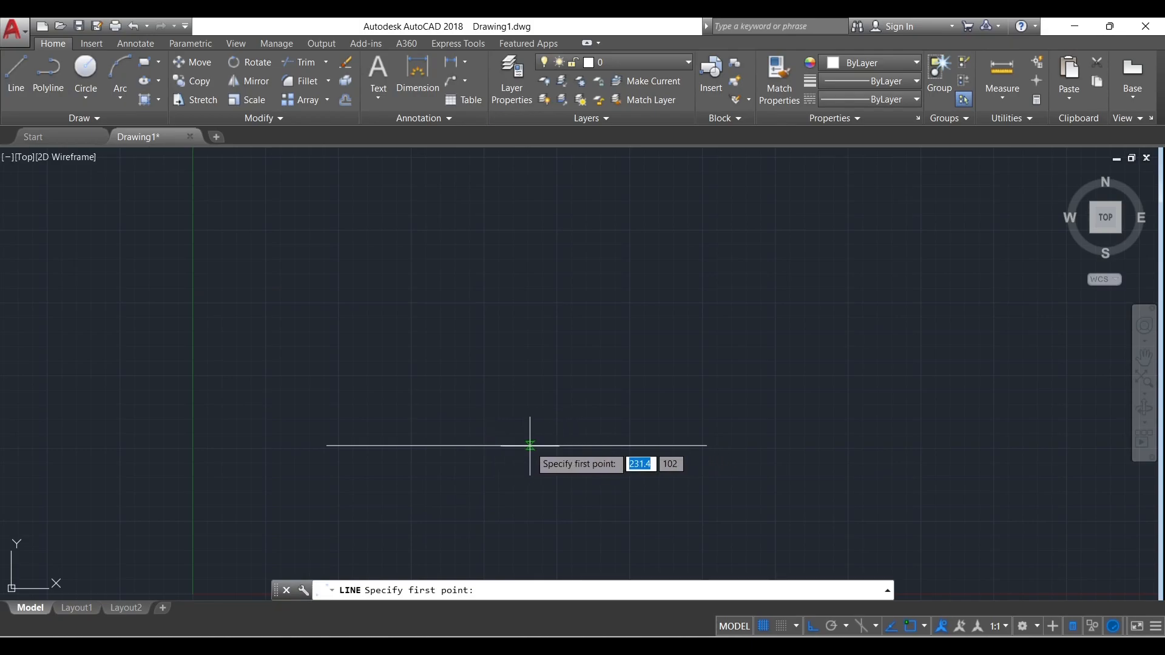
pyautogui.press('Escape')
# Turn the Midpoint object snap back on and test it at the horizontal line's middle with the Line command.
pyautogui.write('ds')
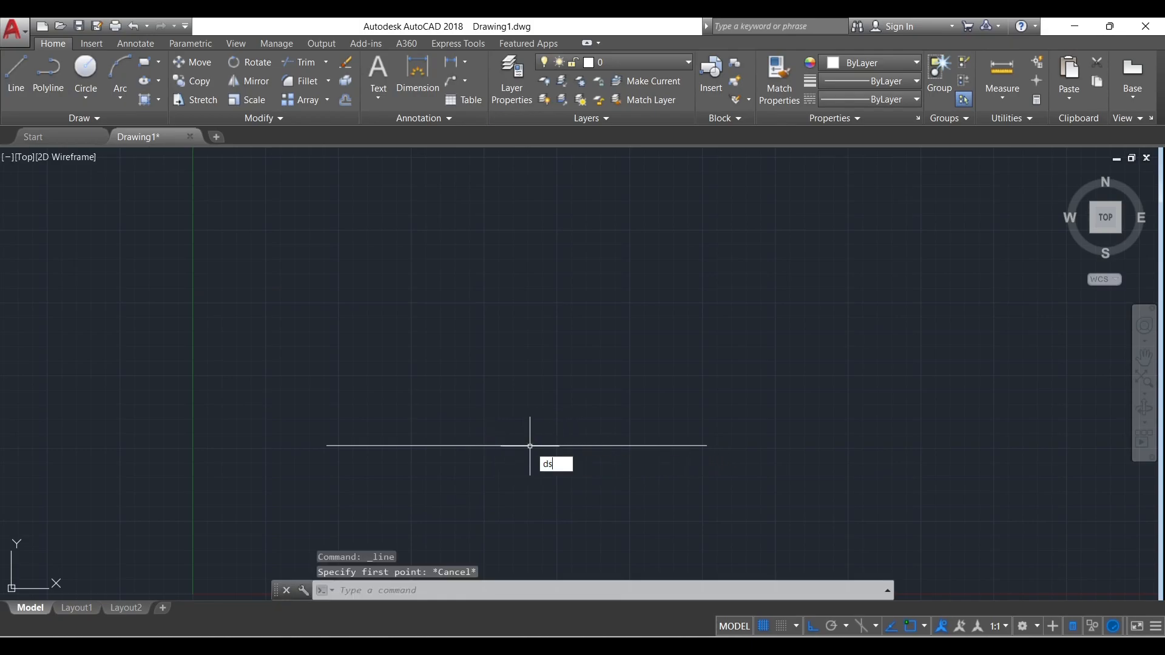
pyautogui.press('Return')
pyautogui.click(456, 268)
pyautogui.click(613, 481)
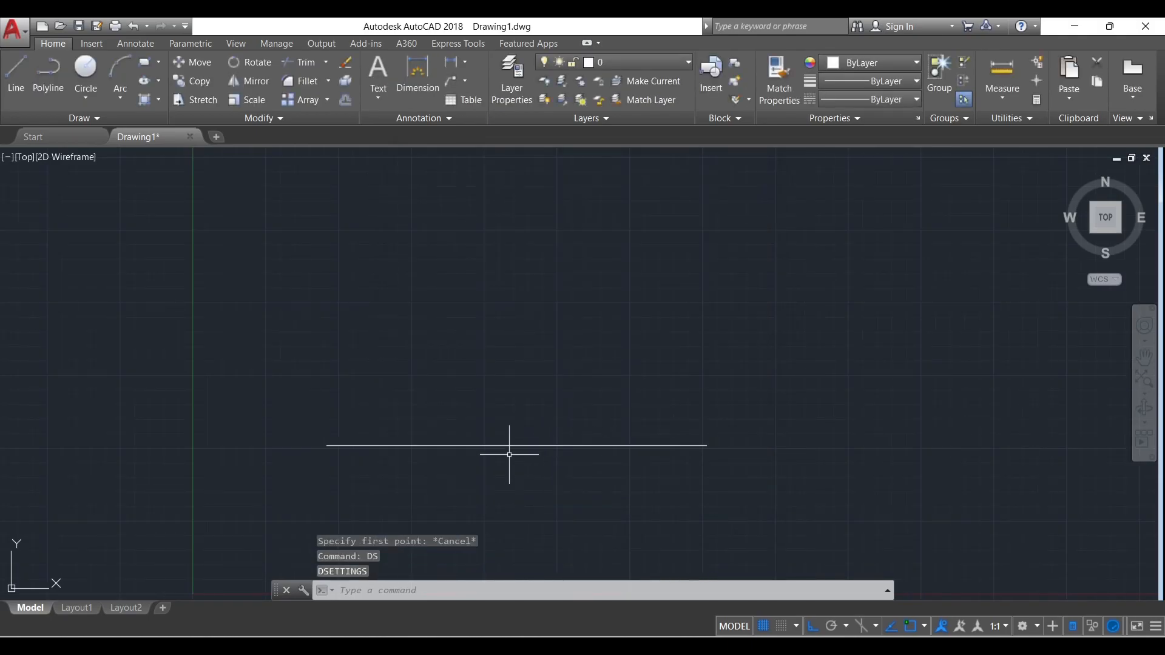
pyautogui.click(15, 78)
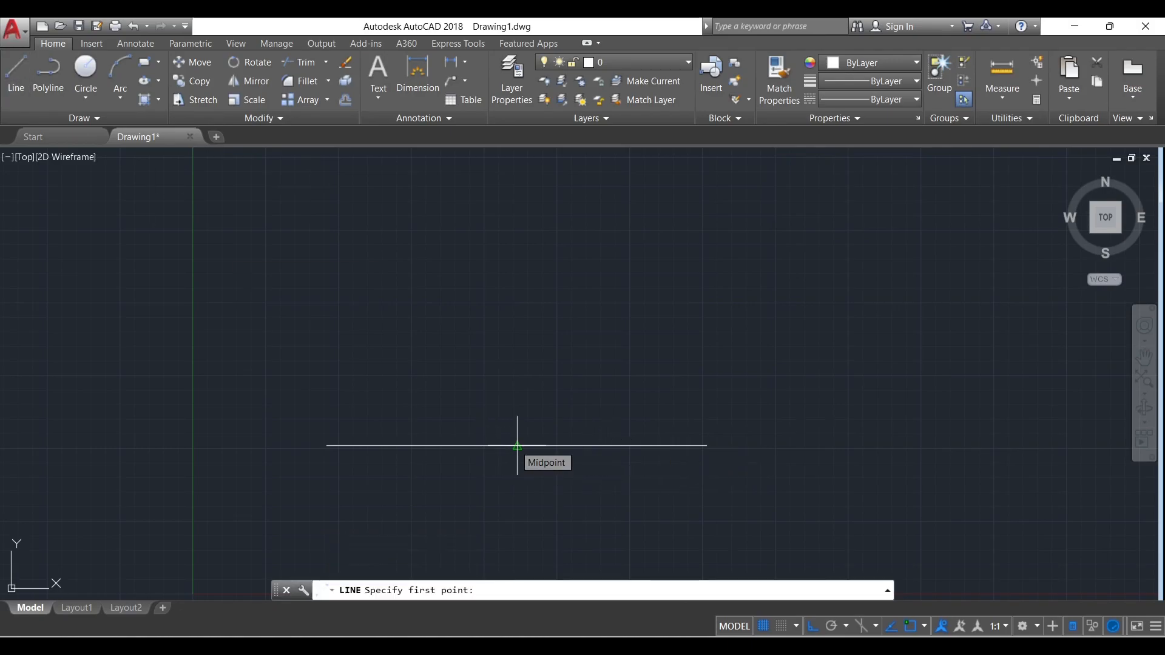
pyautogui.press('Escape')
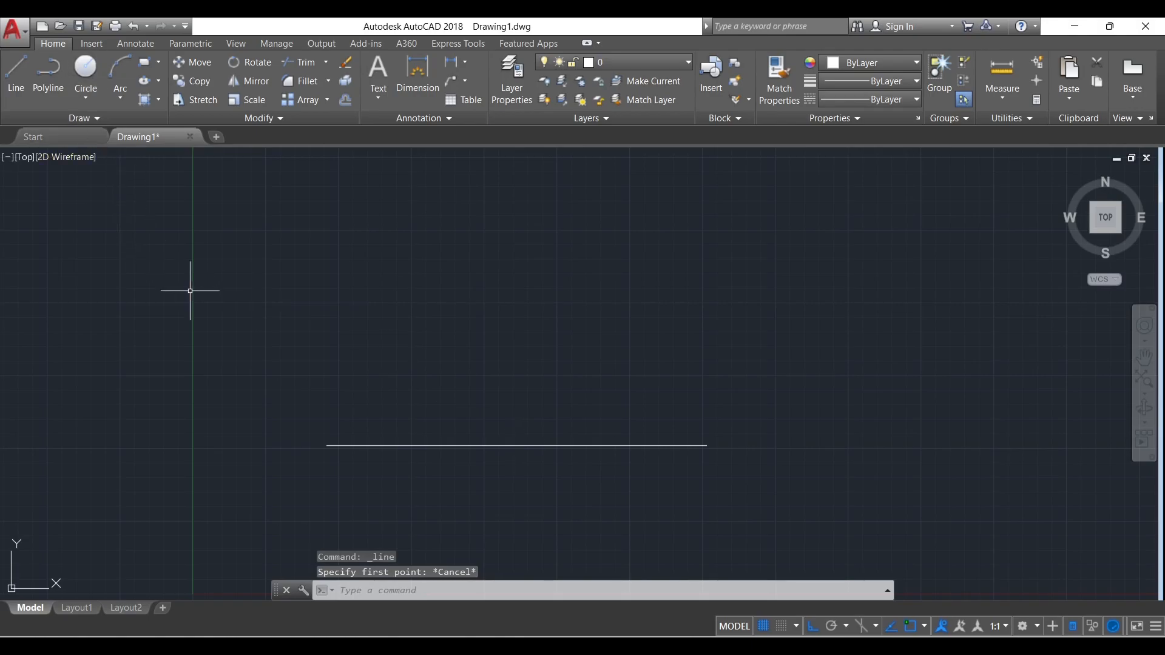
# Review the Snap and Grid options in the drafting settings and close the dialog.
pyautogui.write('OS')
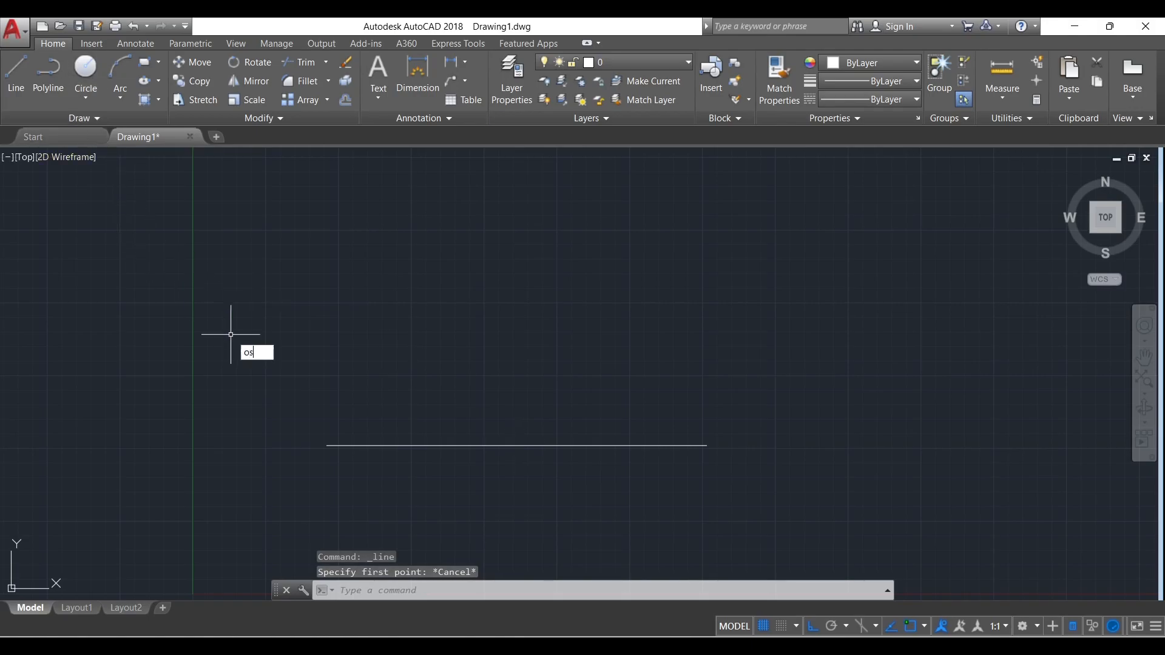
pyautogui.press('Return')
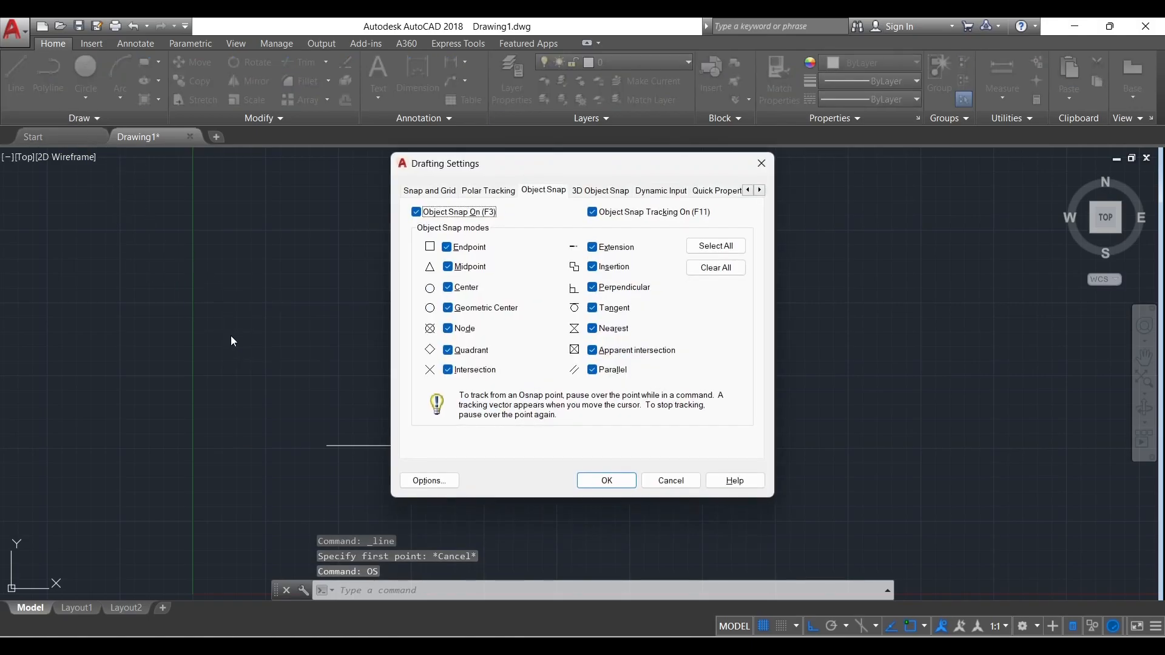
pyautogui.click(427, 193)
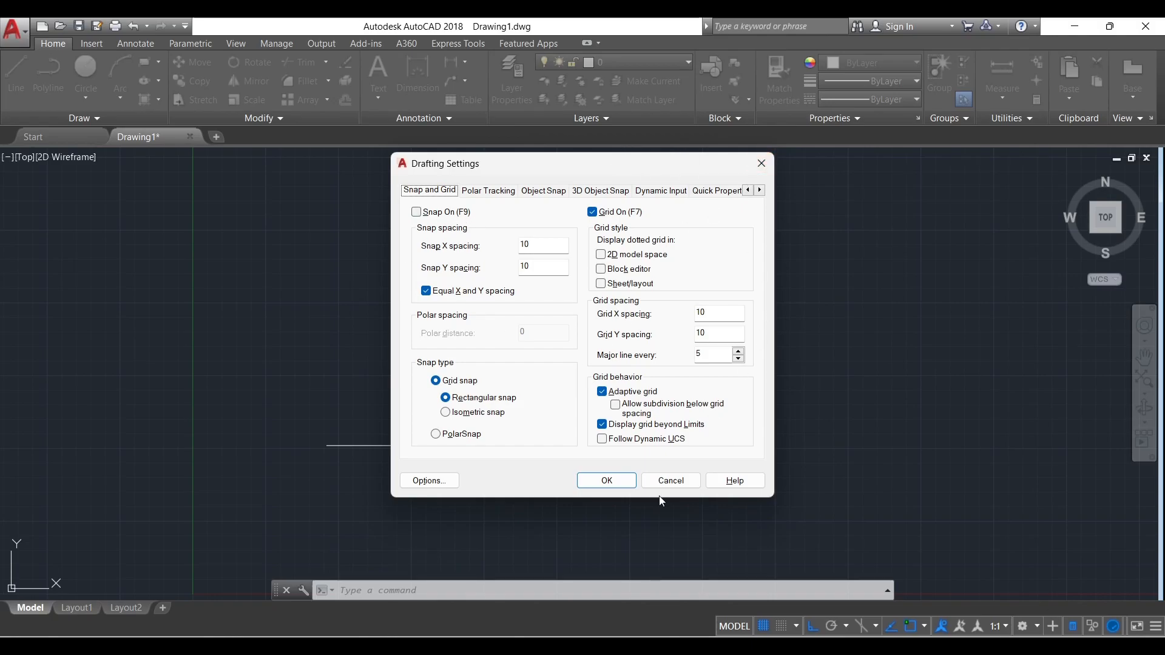
pyautogui.click(603, 480)
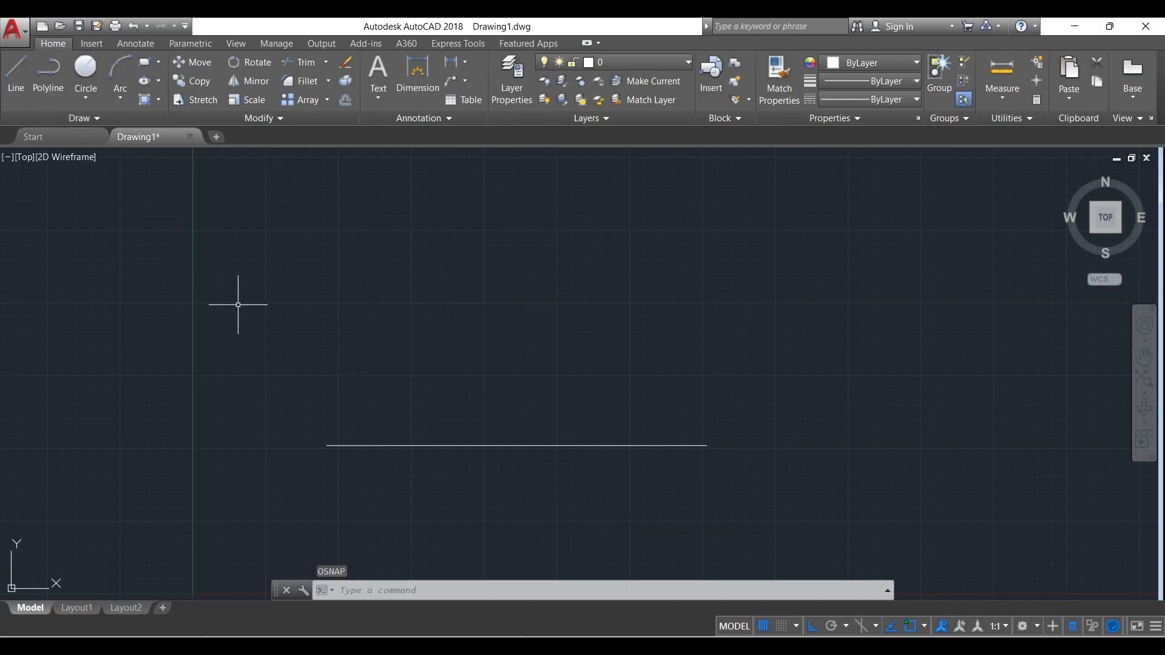
# Turn on grid snap, preview line start points on the grid, turn grid snap off again and cancel the line.
pyautogui.press('F9')
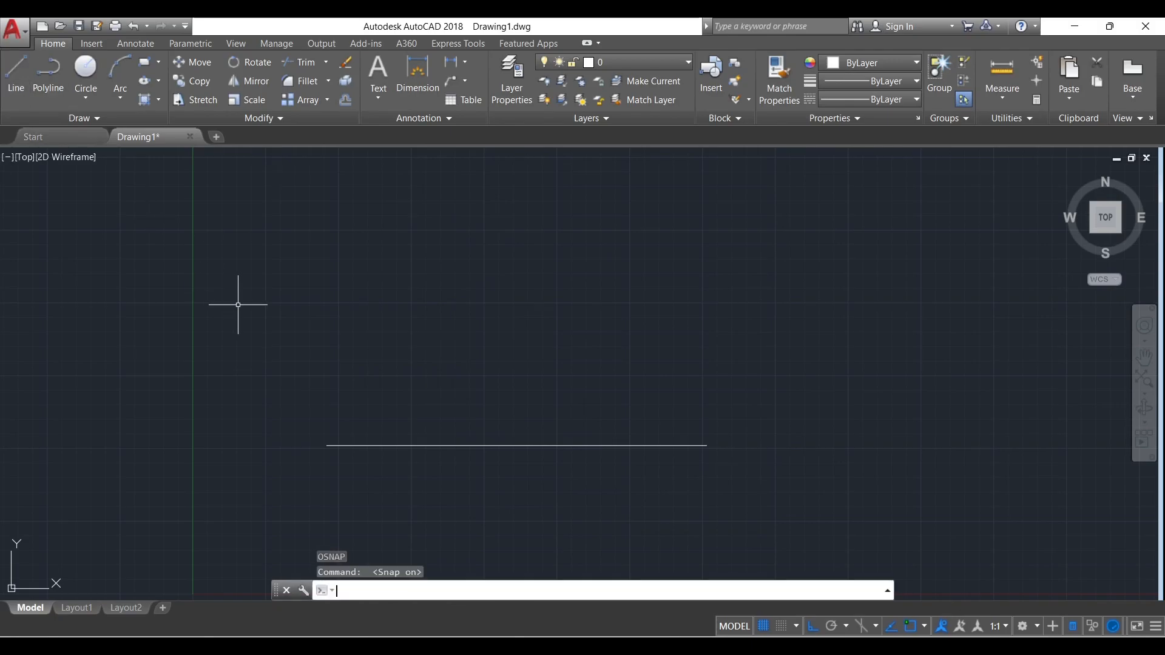
pyautogui.click(11, 70)
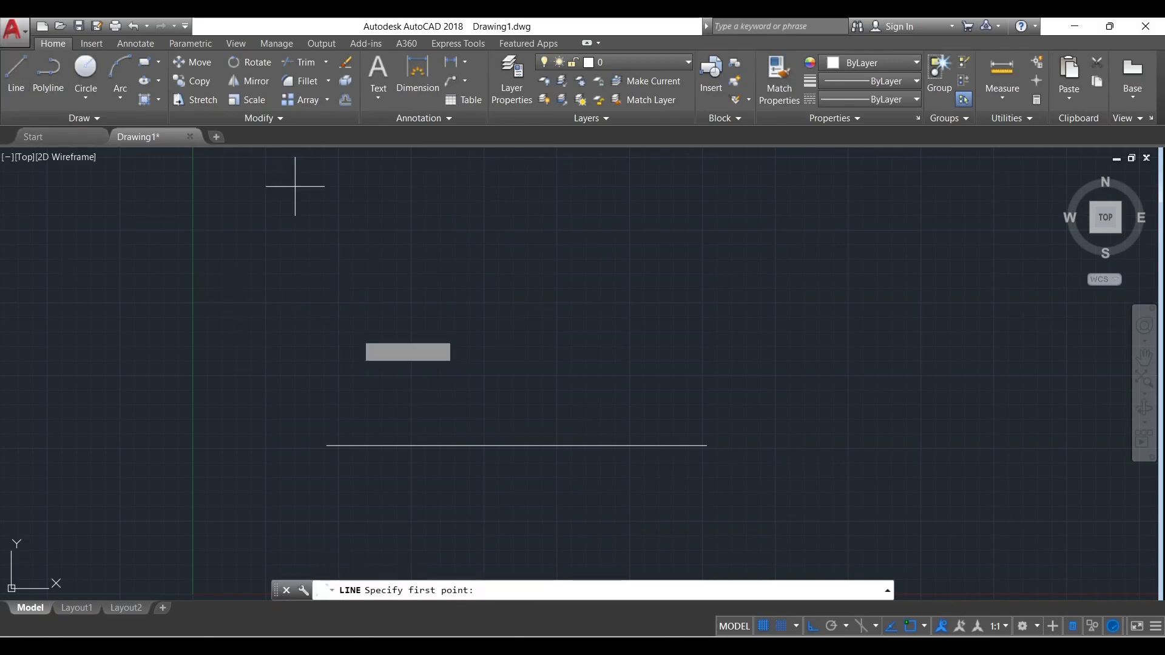
pyautogui.scroll(5, 419, 386)
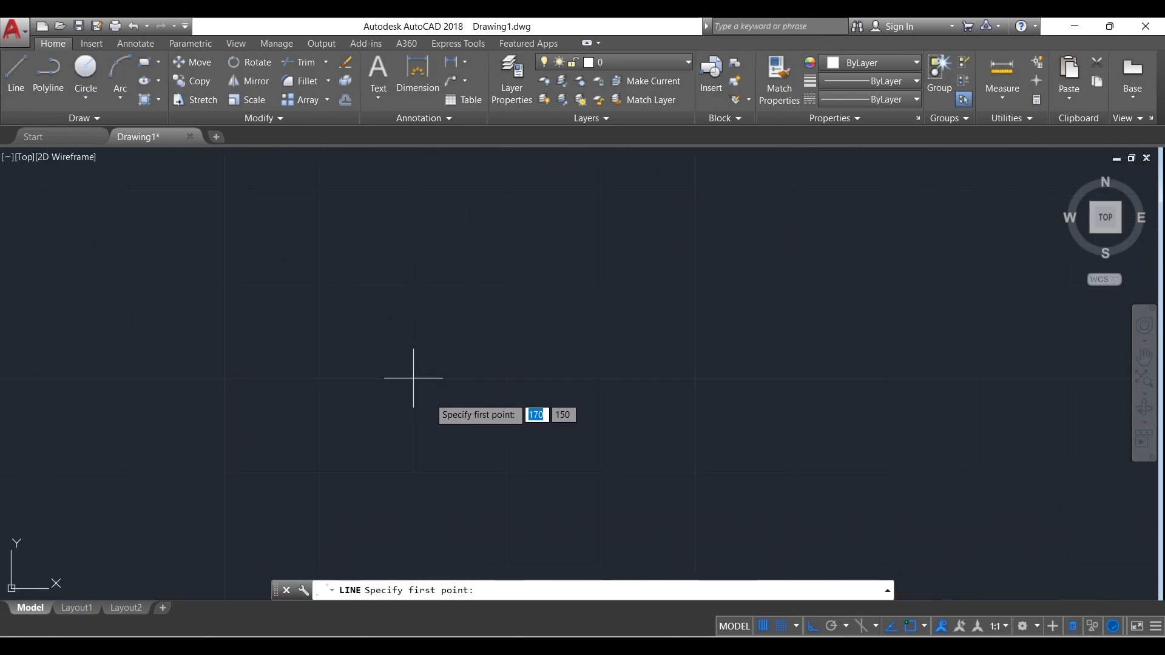
pyautogui.scroll(-2, 370, 360)
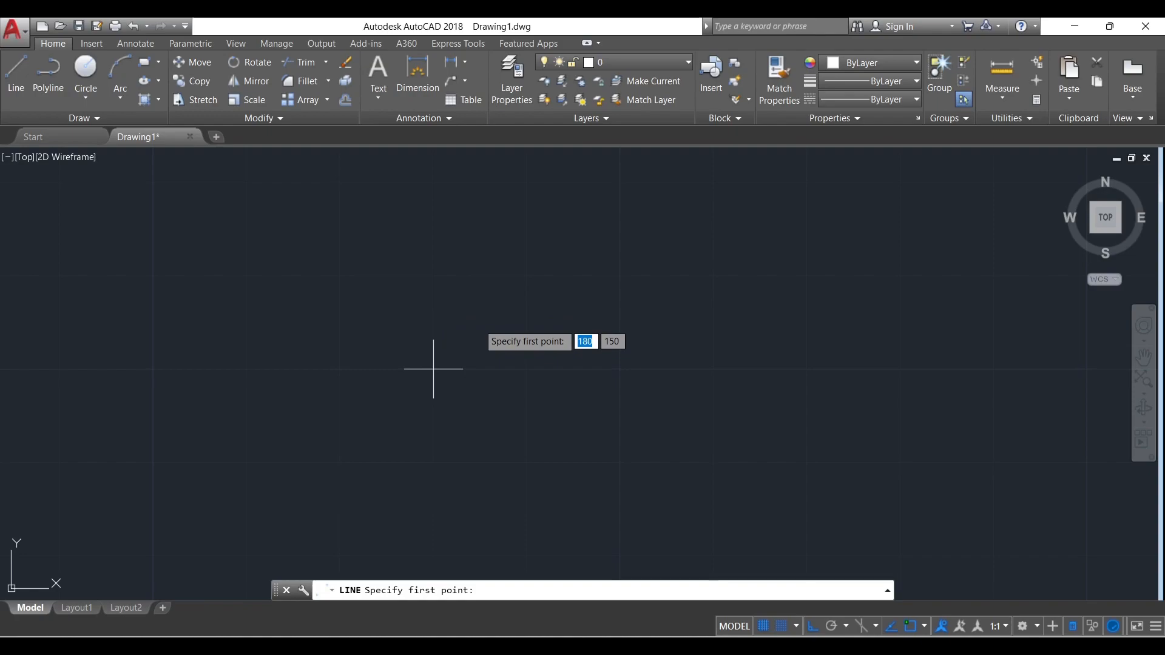
pyautogui.press('F9')
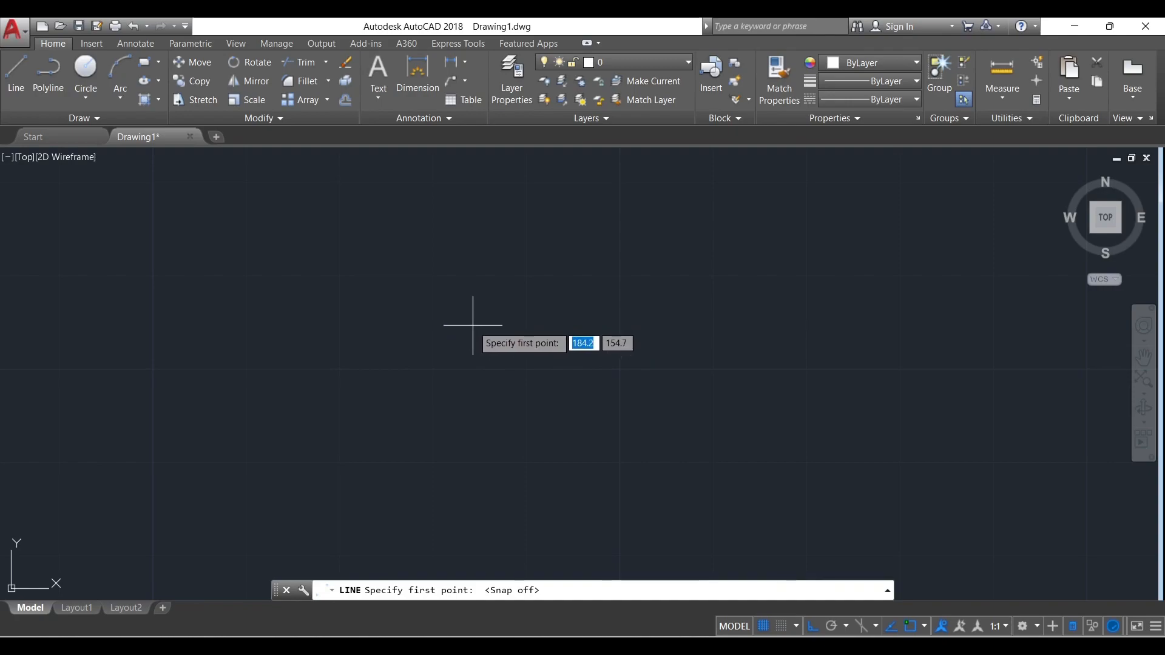
pyautogui.scroll(-3, 474, 325)
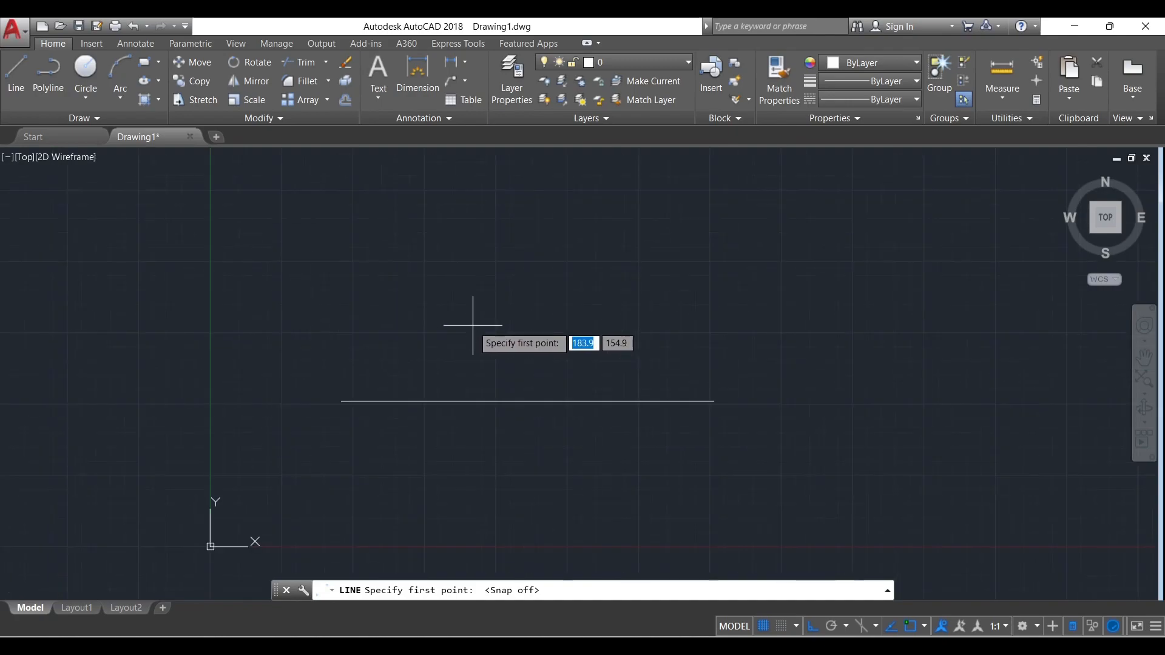
pyautogui.scroll(-4, 527, 414)
pyautogui.scroll(2, 527, 415)
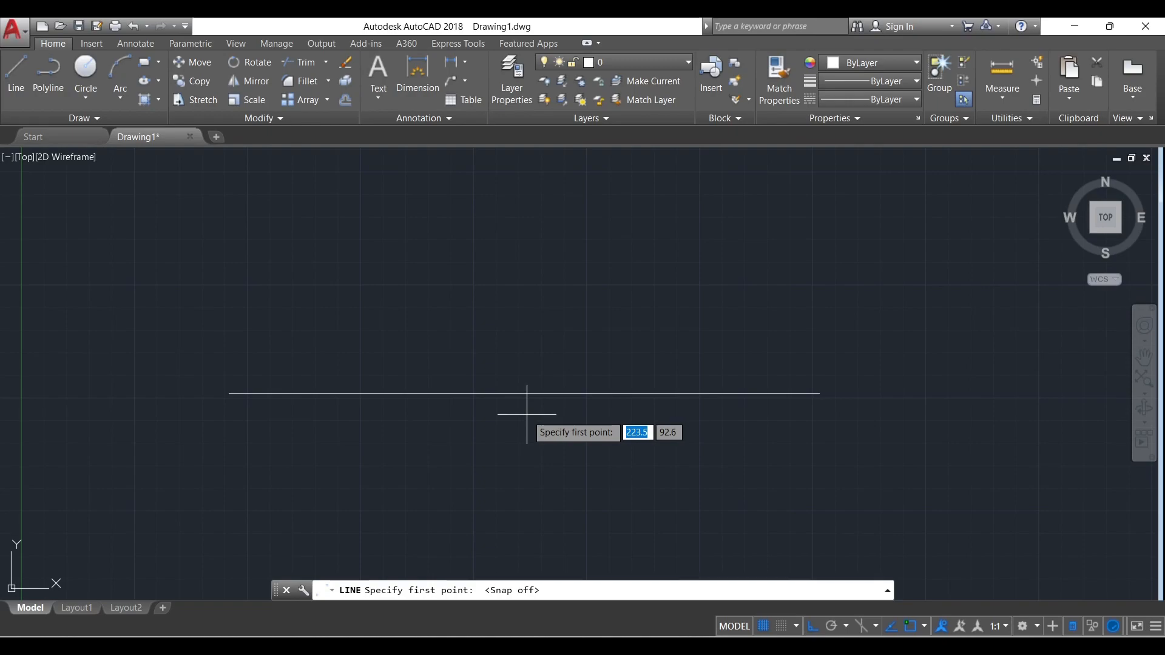
pyautogui.press('Escape')
# Check the Snap and Grid options in the drafting settings, then switch the grid display off and back on.
pyautogui.write('ds')
pyautogui.press('Return')
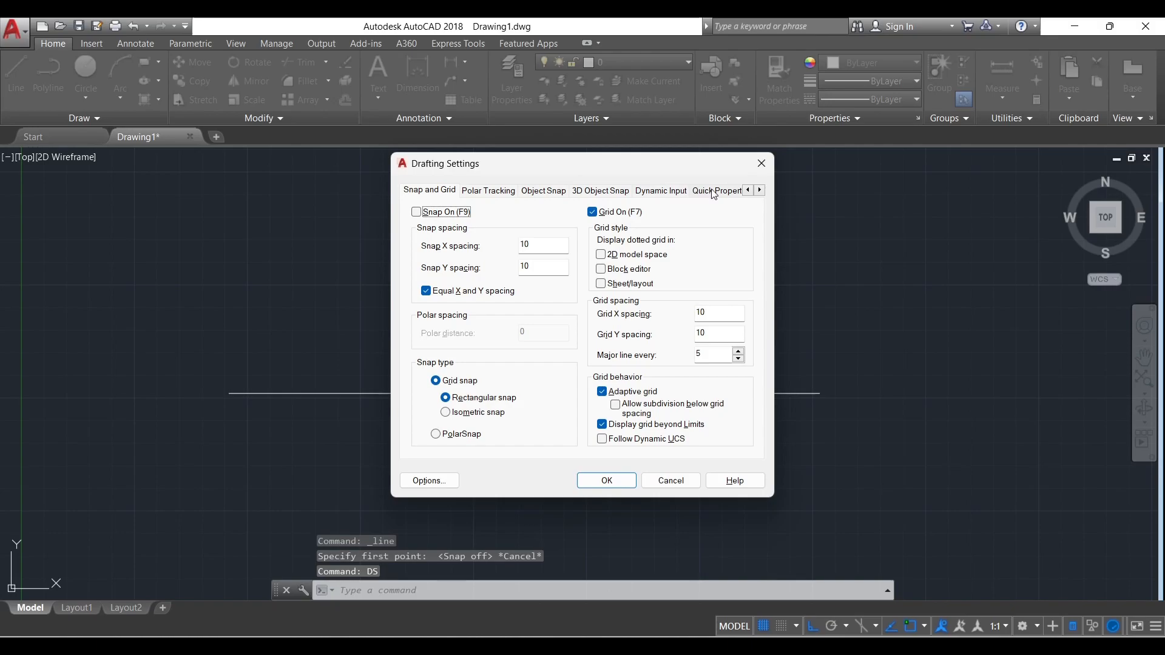
pyautogui.click(761, 163)
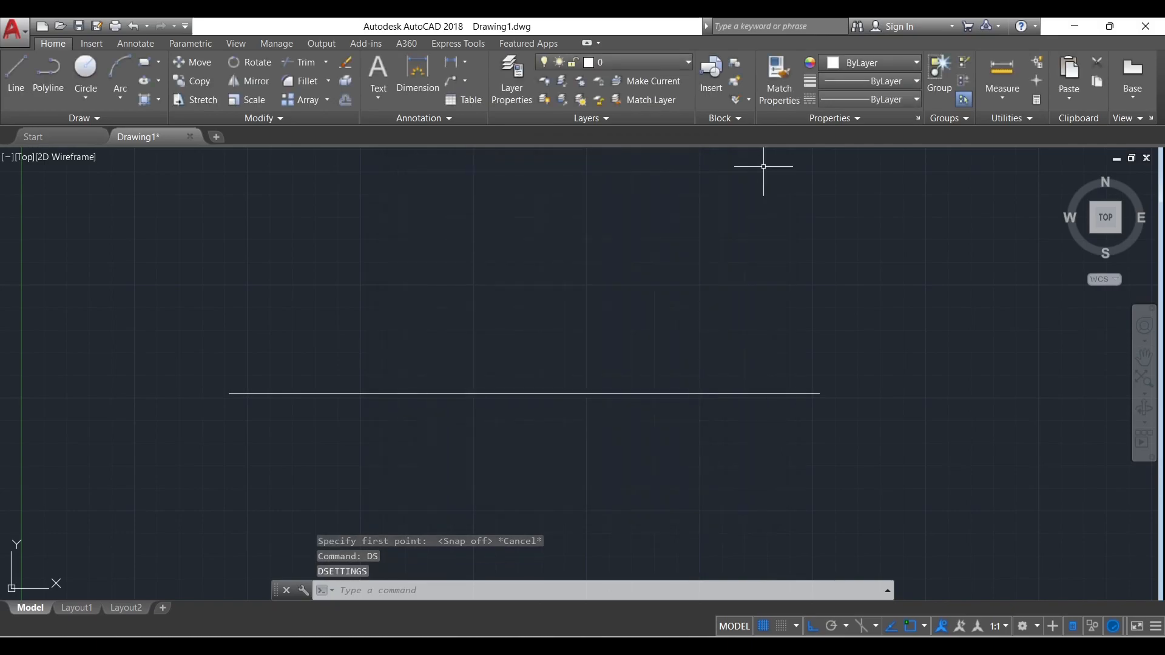
pyautogui.press('F7')
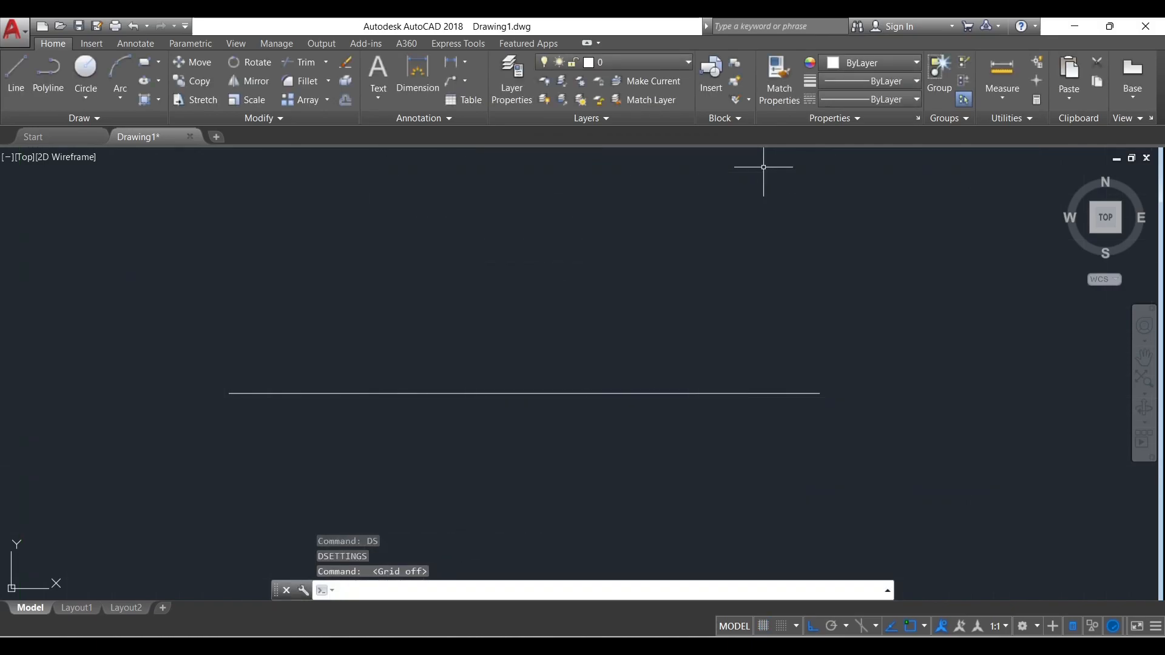
pyautogui.press('F7')
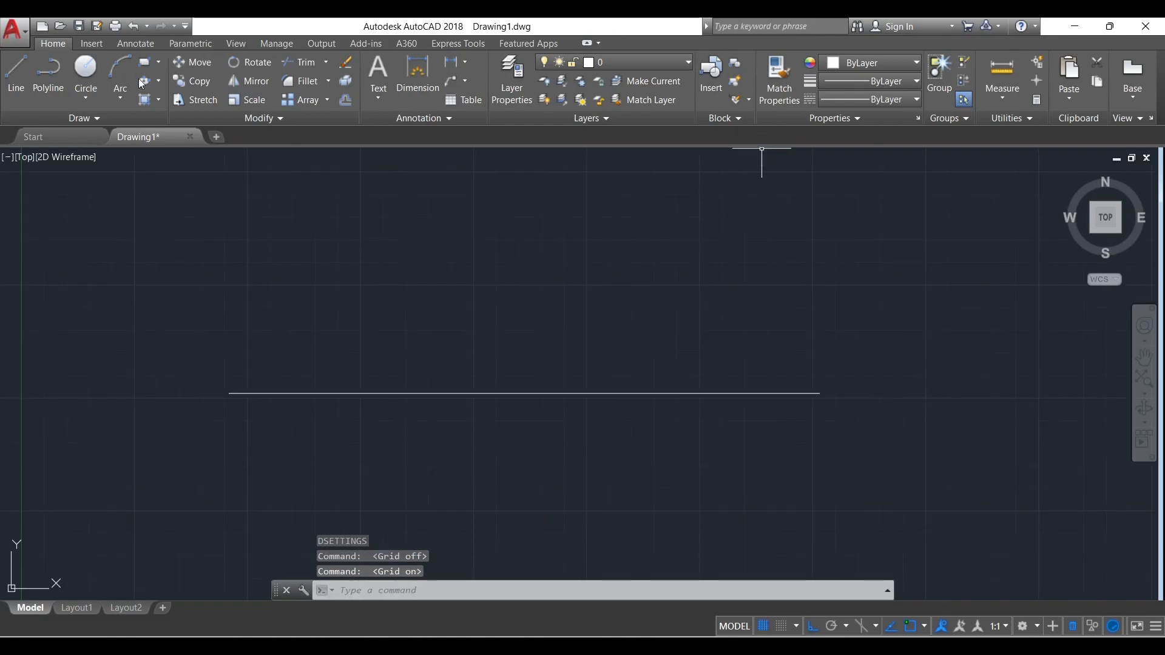
# Review the Polar Tracking options in the drafting settings and close the dialog.
pyautogui.write('ds')
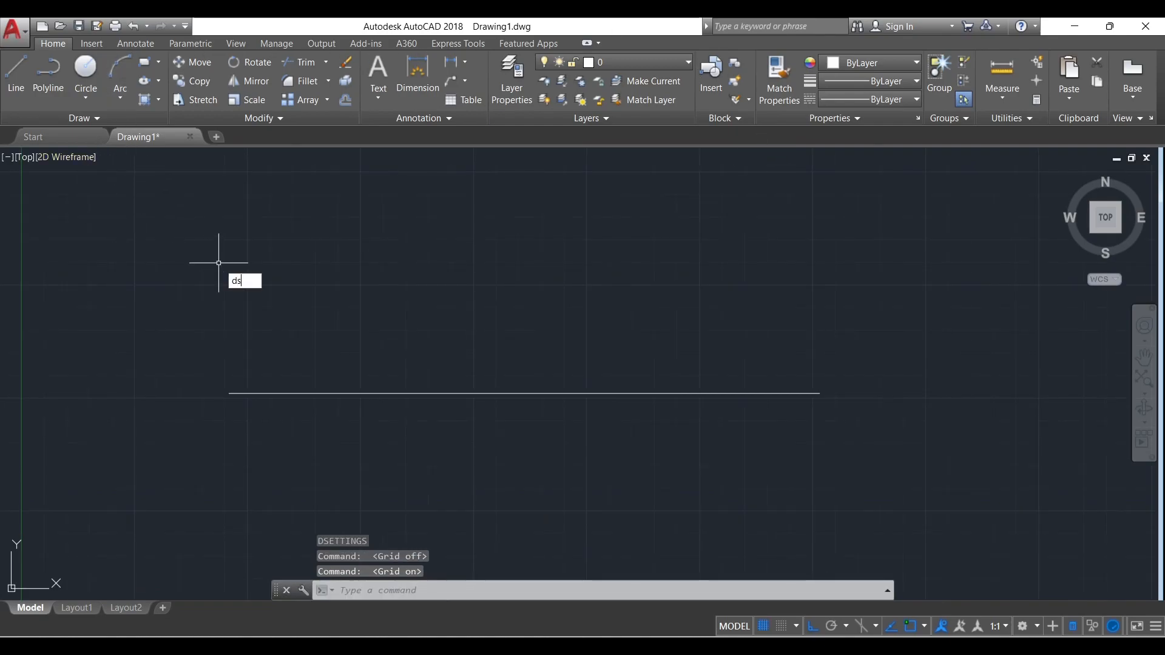
pyautogui.press('Return')
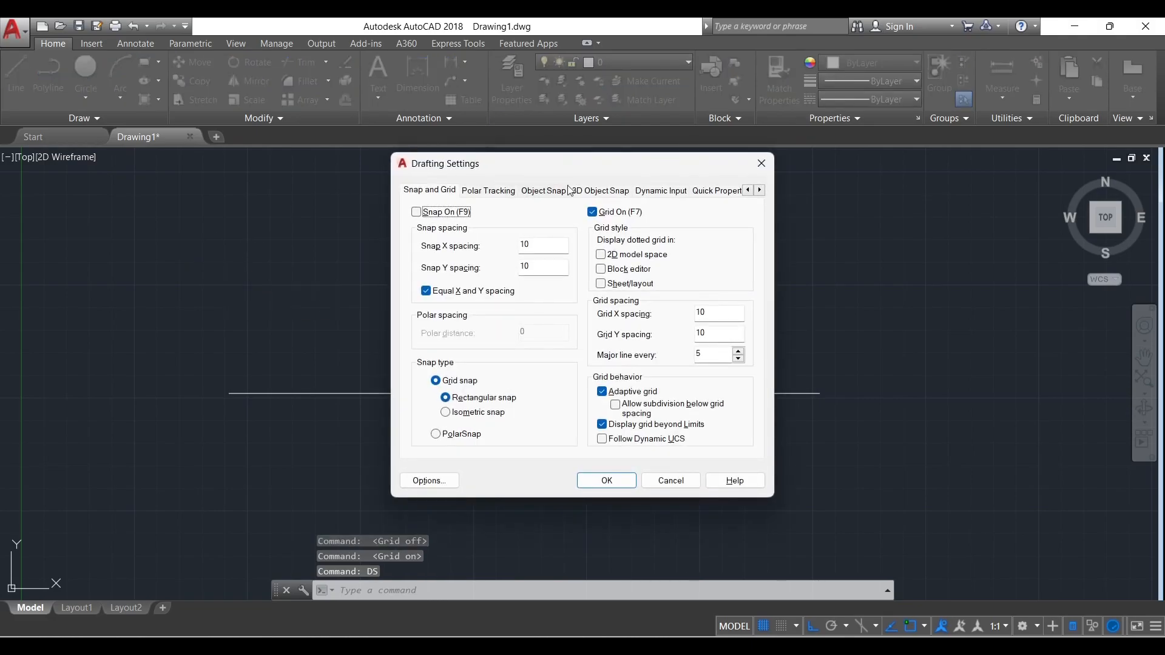
pyautogui.click(480, 192)
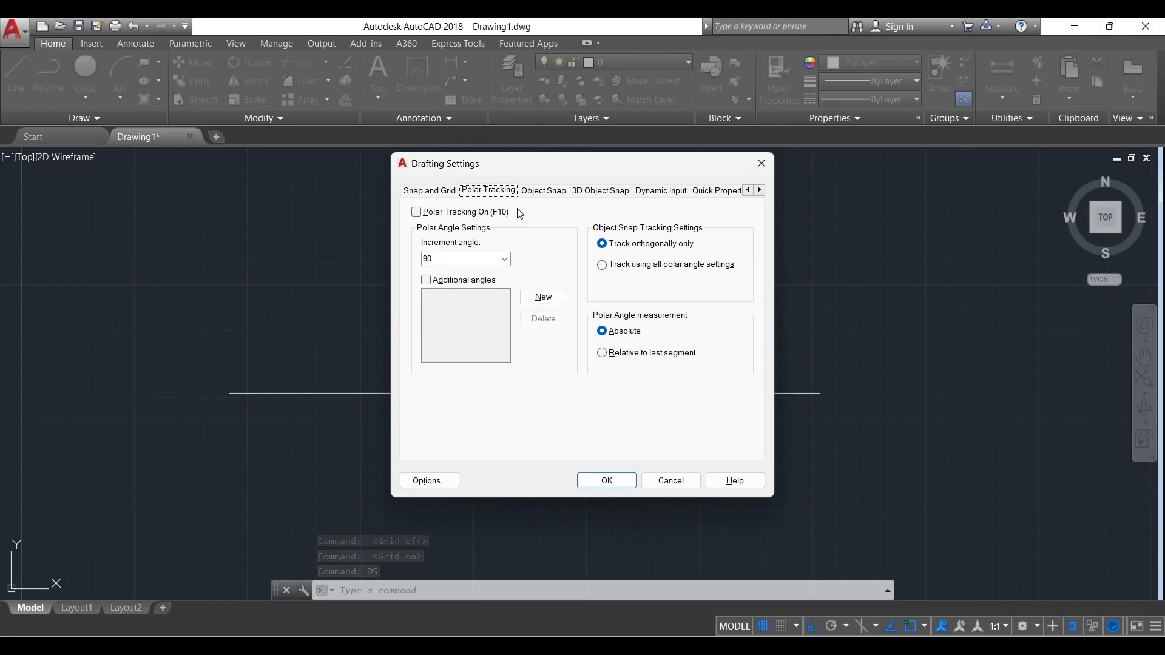
pyautogui.click(762, 163)
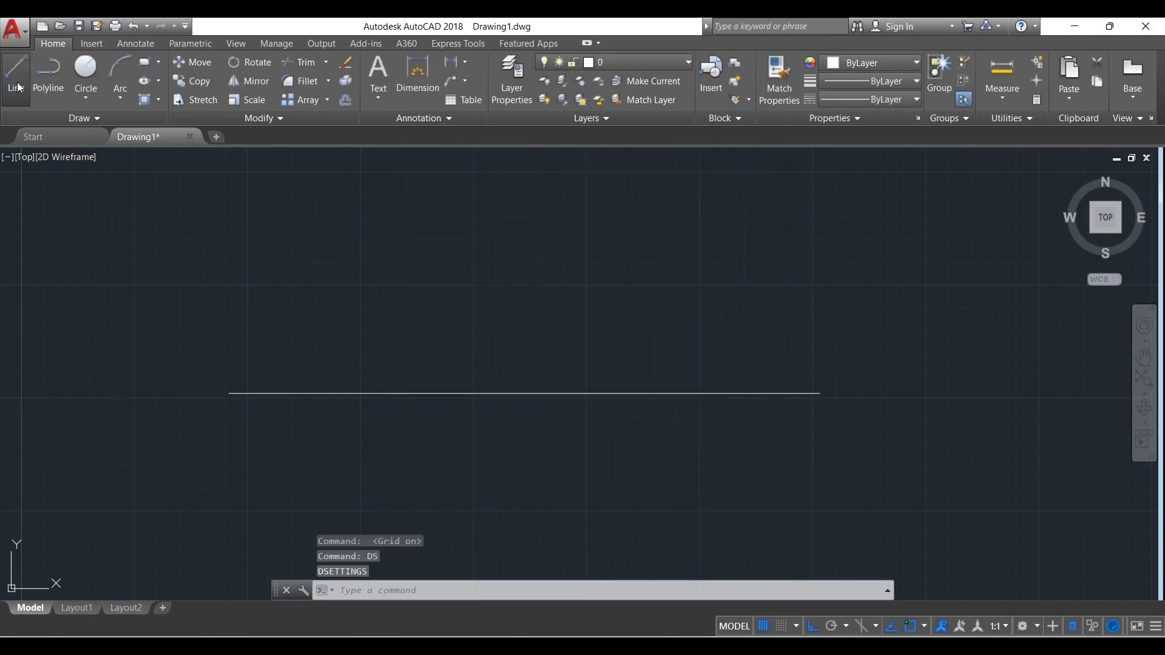
# Draw a line above the horizontal line, turning on polar tracking and setting its length to 150 and angle to 30°.
pyautogui.click(18, 87)
pyautogui.click(318, 317)
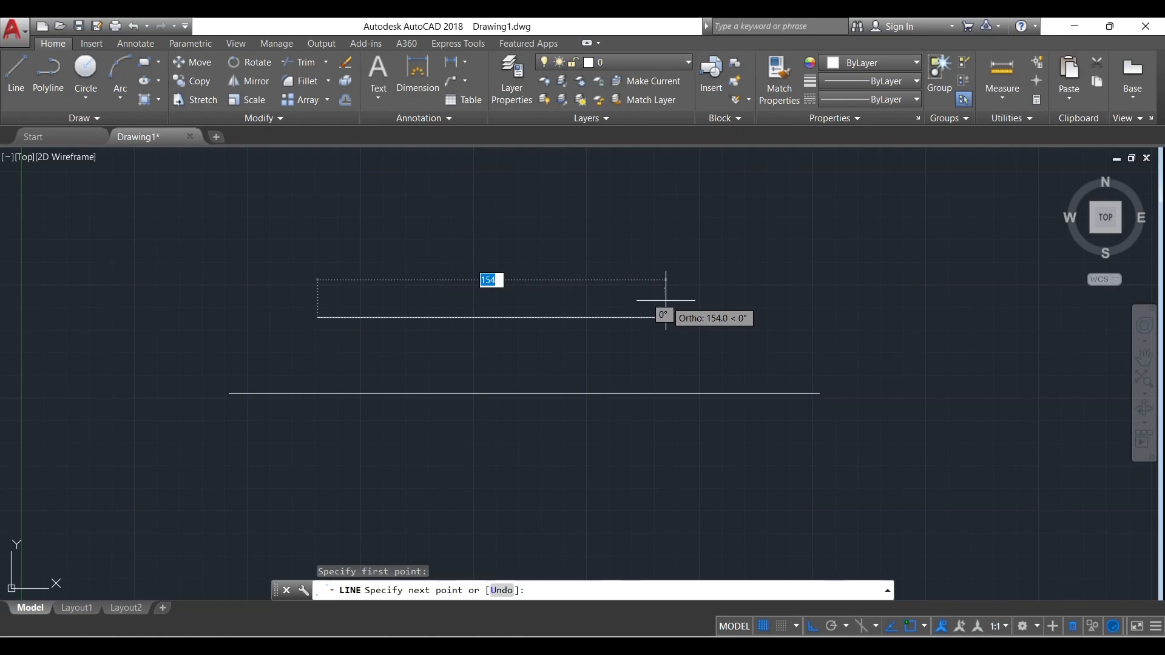
pyautogui.press('F10')
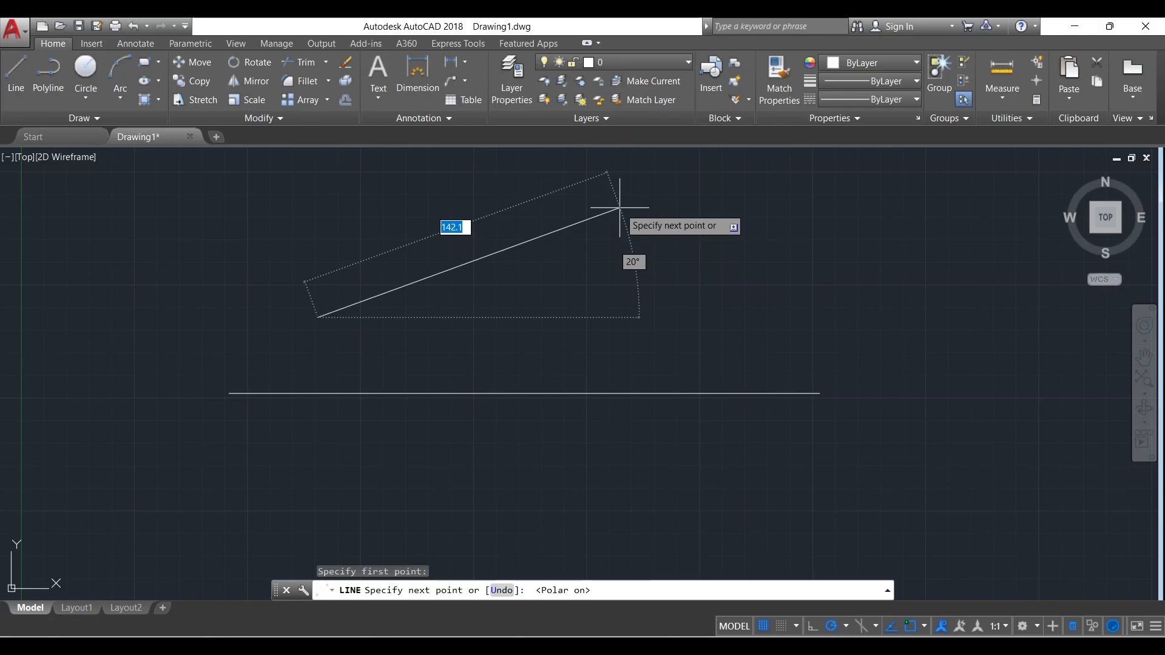
pyautogui.write('150')
pyautogui.press('Tab')
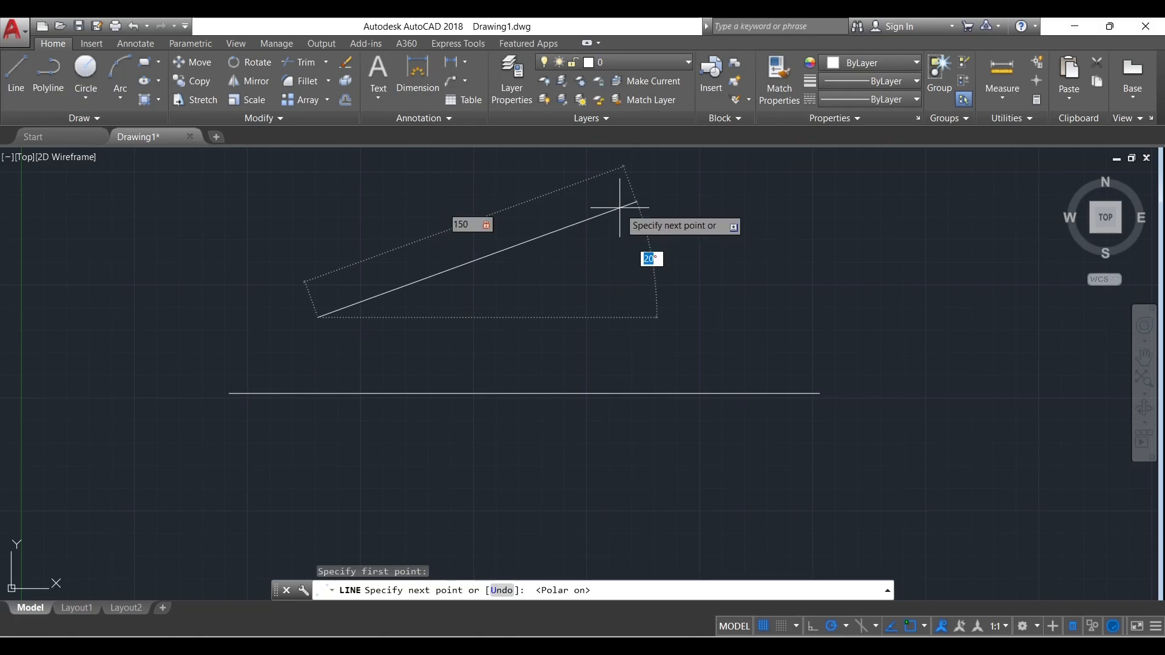
pyautogui.write('30')
pyautogui.press('Return')
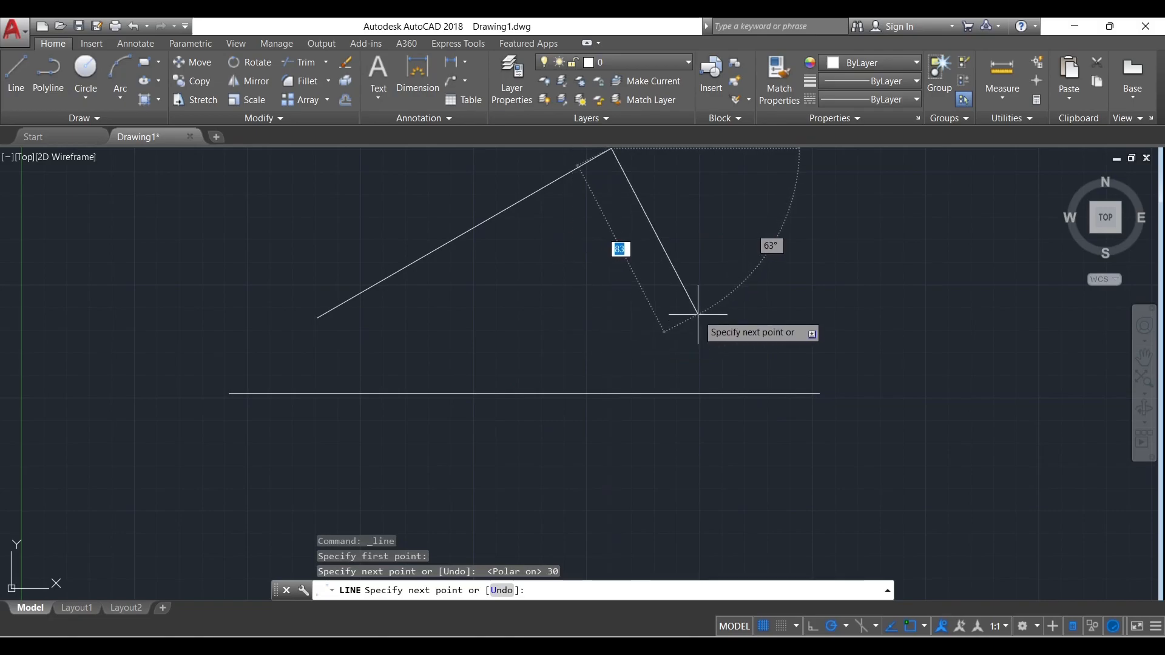
pyautogui.press('Escape')
# Draw a horizontal line to the right from the lower endpoint of the 30° line.
pyautogui.click(16, 73)
pyautogui.click(318, 318)
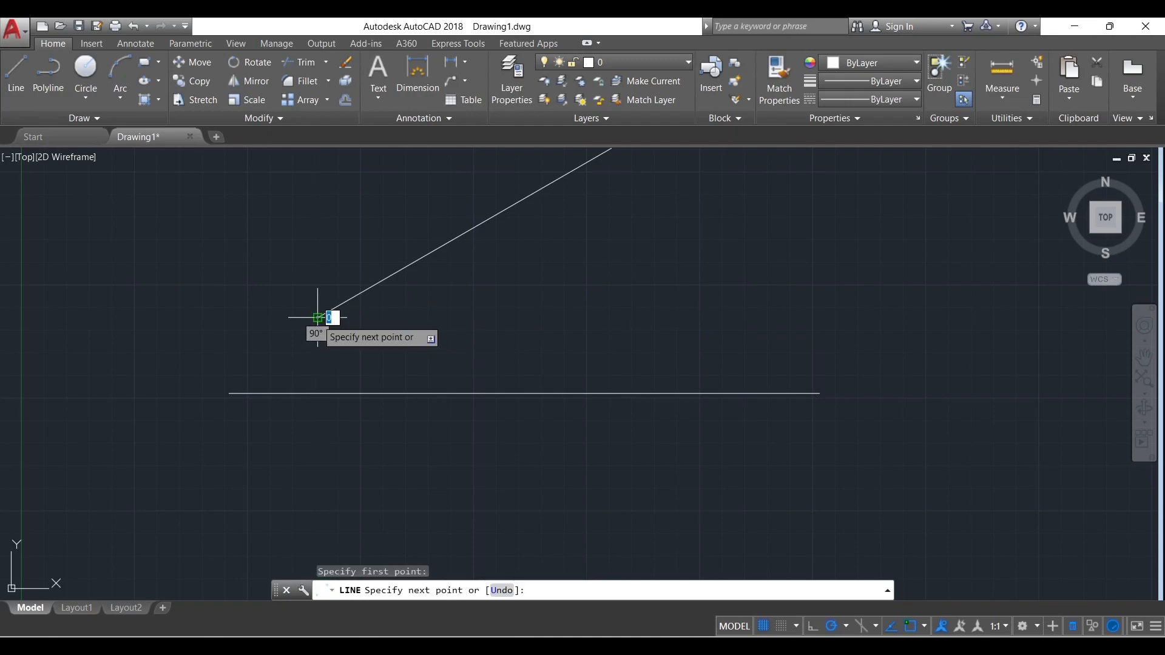
pyautogui.click(695, 318)
pyautogui.rightClick(683, 242)
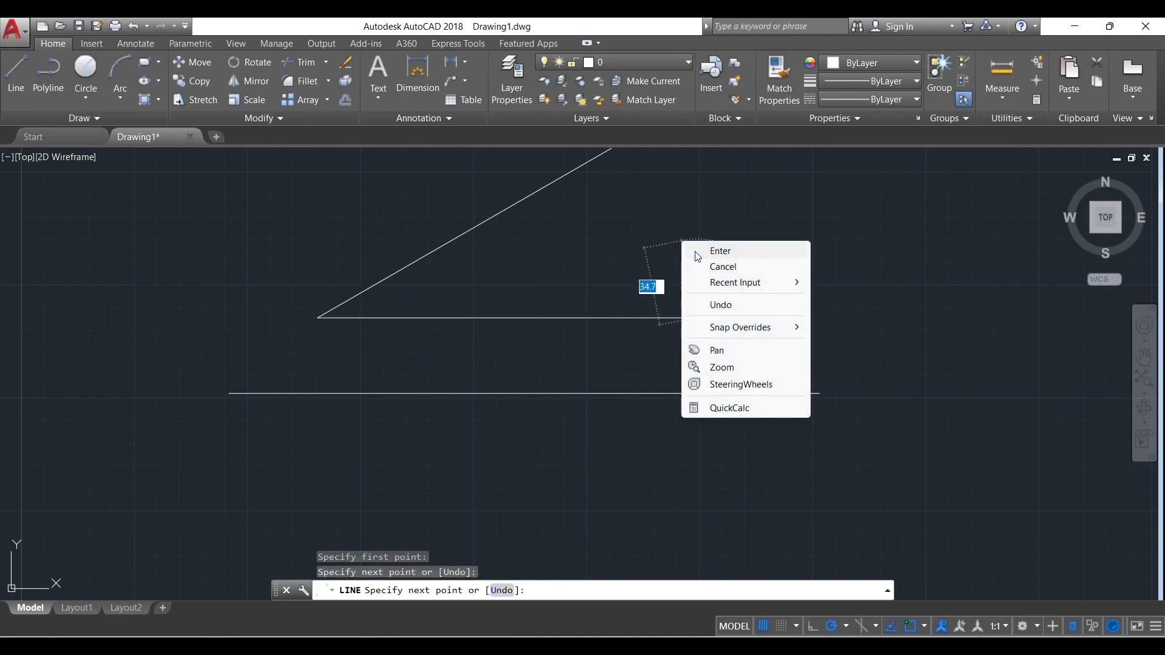
pyautogui.click(697, 257)
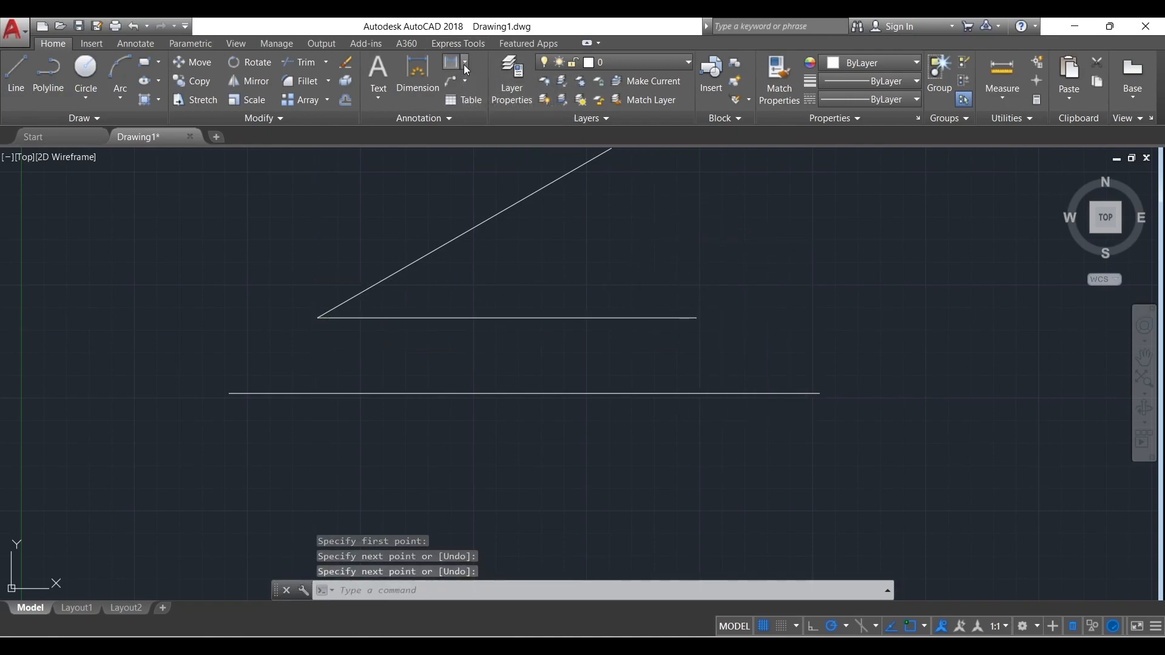
# Add an angular dimension between the inclined line and the horizontal line that meet at a corner.
pyautogui.click(464, 64)
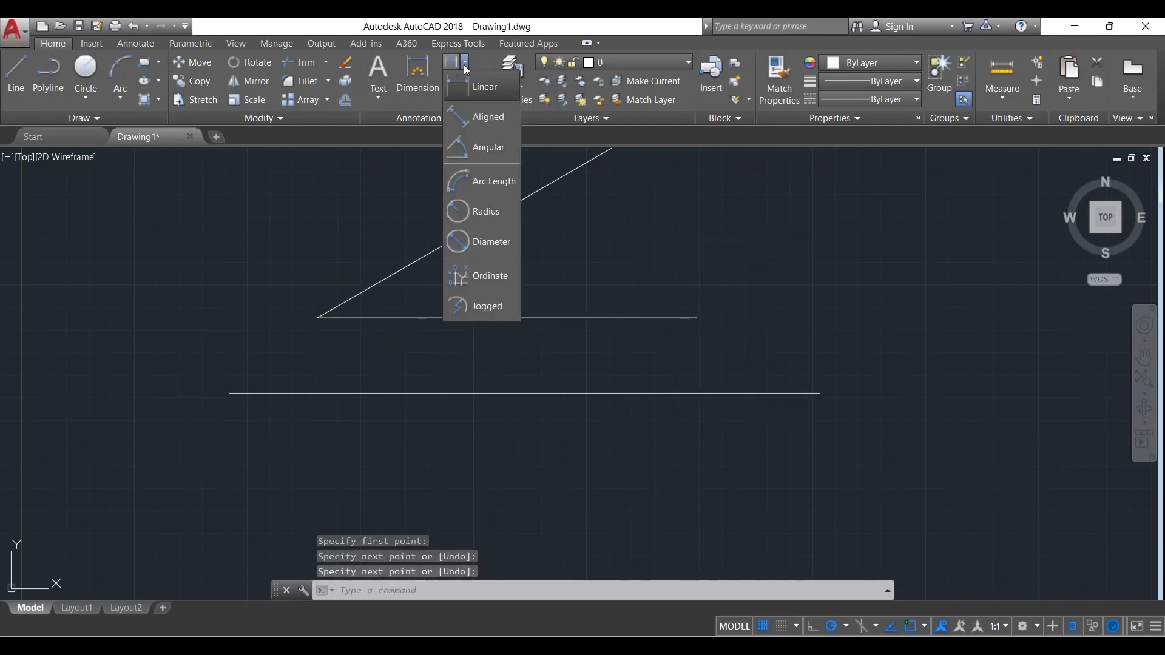
pyautogui.click(485, 152)
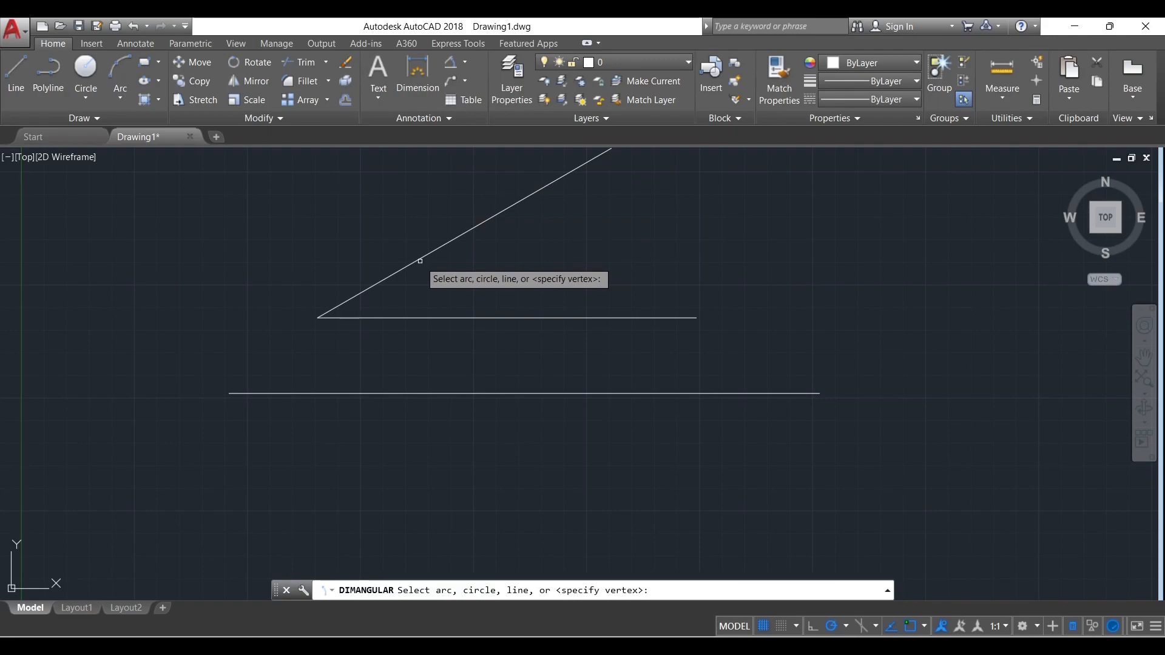
pyautogui.click(419, 258)
pyautogui.click(408, 317)
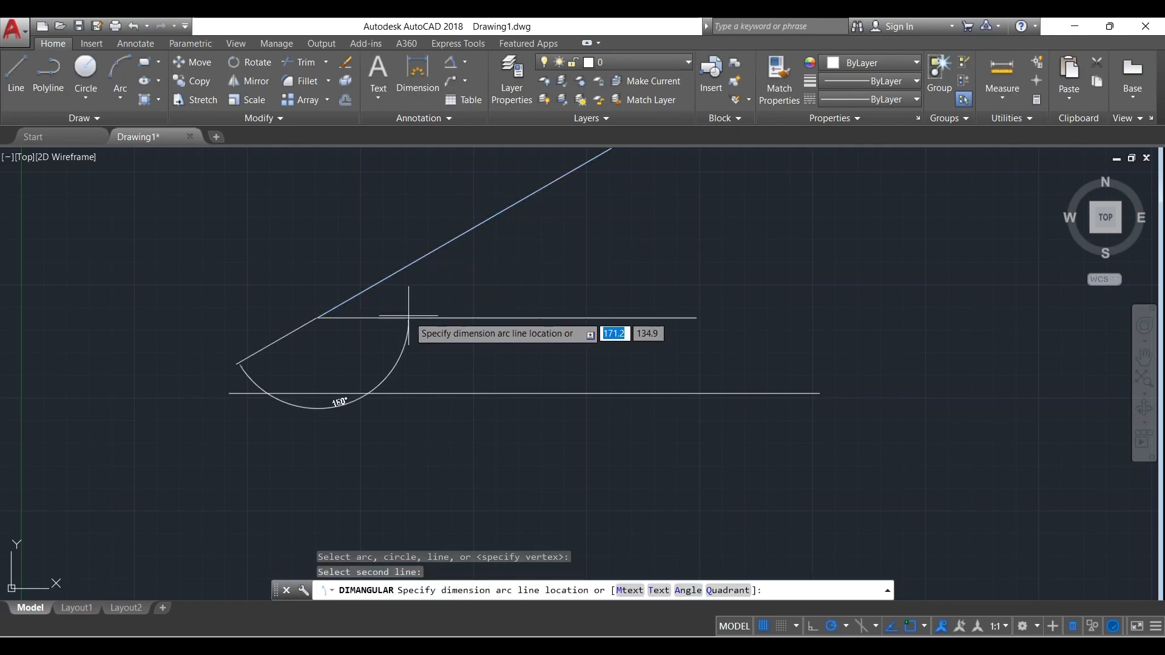
pyautogui.click(455, 280)
pyautogui.scroll(4, 457, 279)
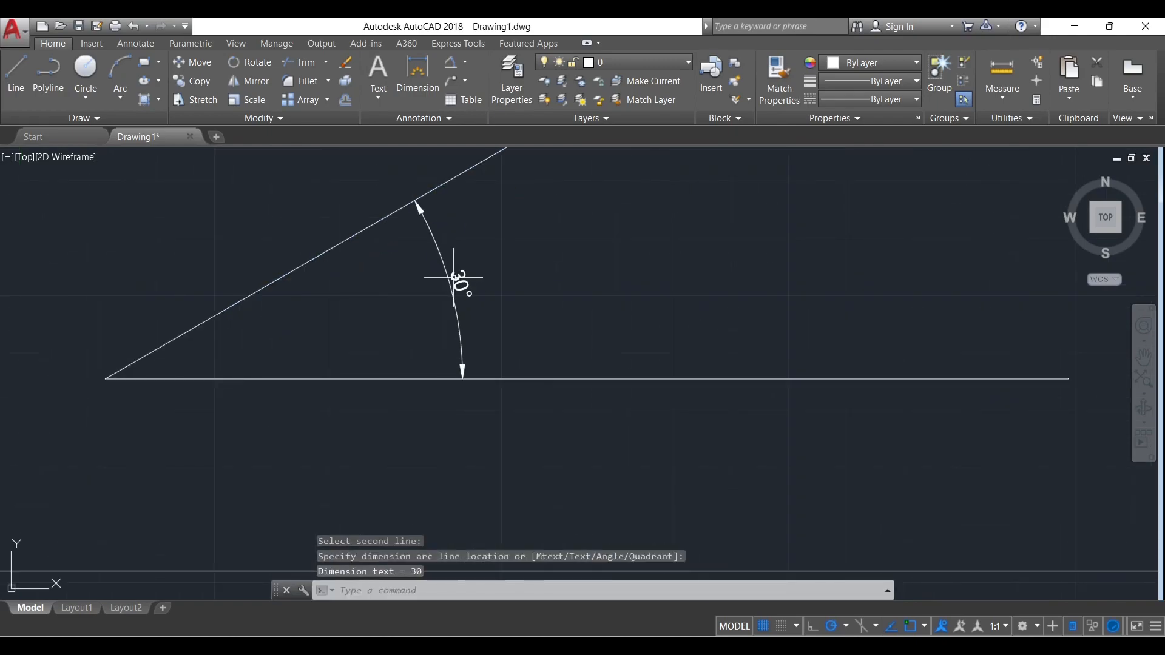
# Erase the inclined line, the horizontal line joined to it and their angular dimension.
pyautogui.scroll(-6, 452, 274)
pyautogui.click(460, 329)
pyautogui.click(369, 261)
pyautogui.press('Delete')
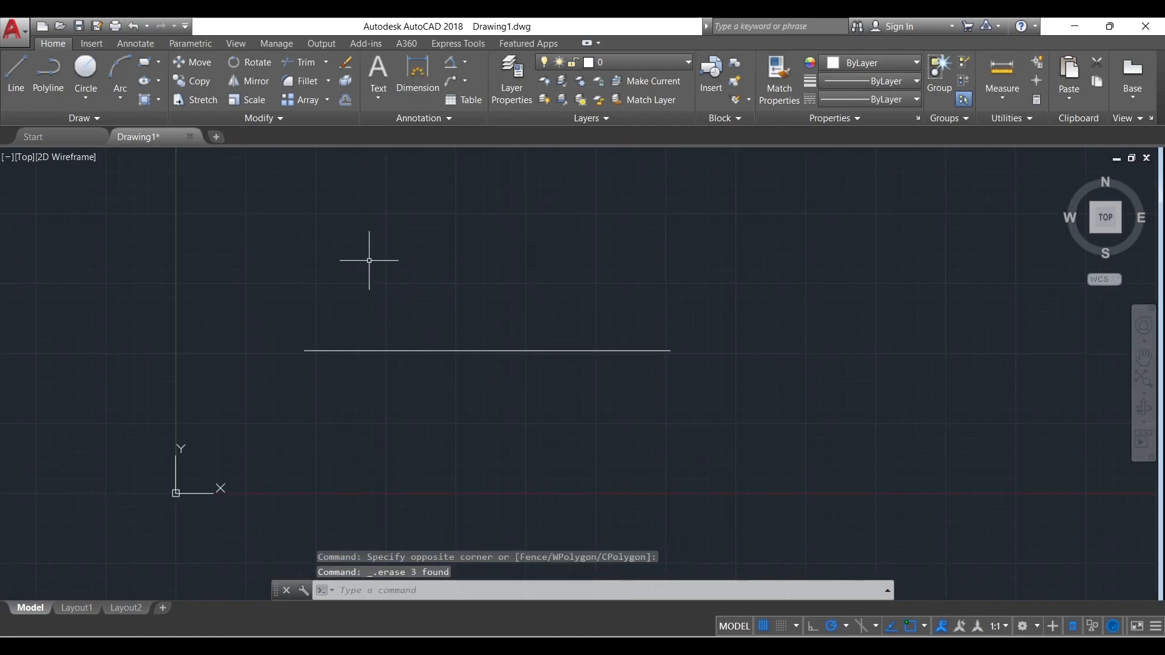
# Review the Object Snap Tracking option in the drafting settings and close the dialog.
pyautogui.write('ds')
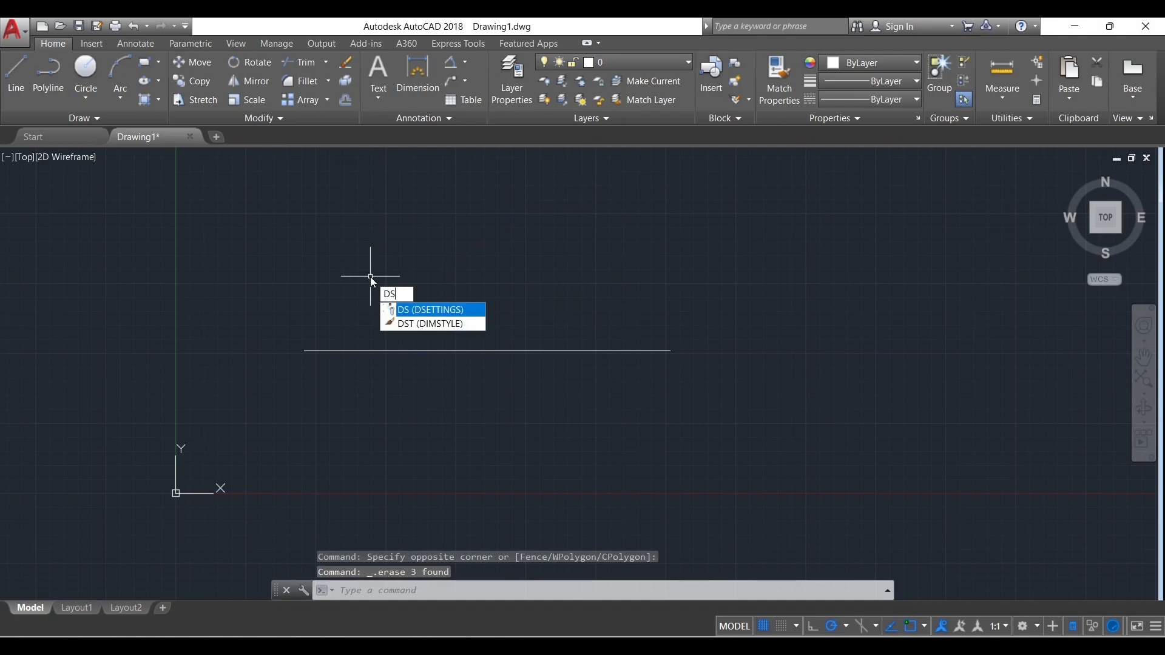
pyautogui.press('Return')
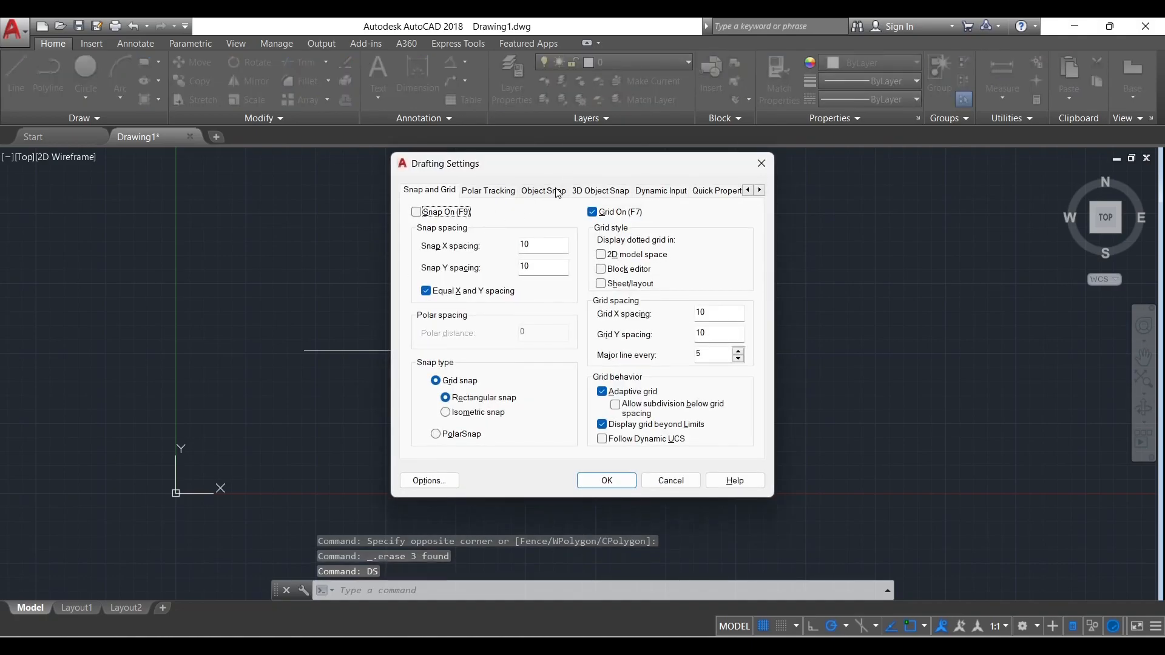
pyautogui.click(556, 191)
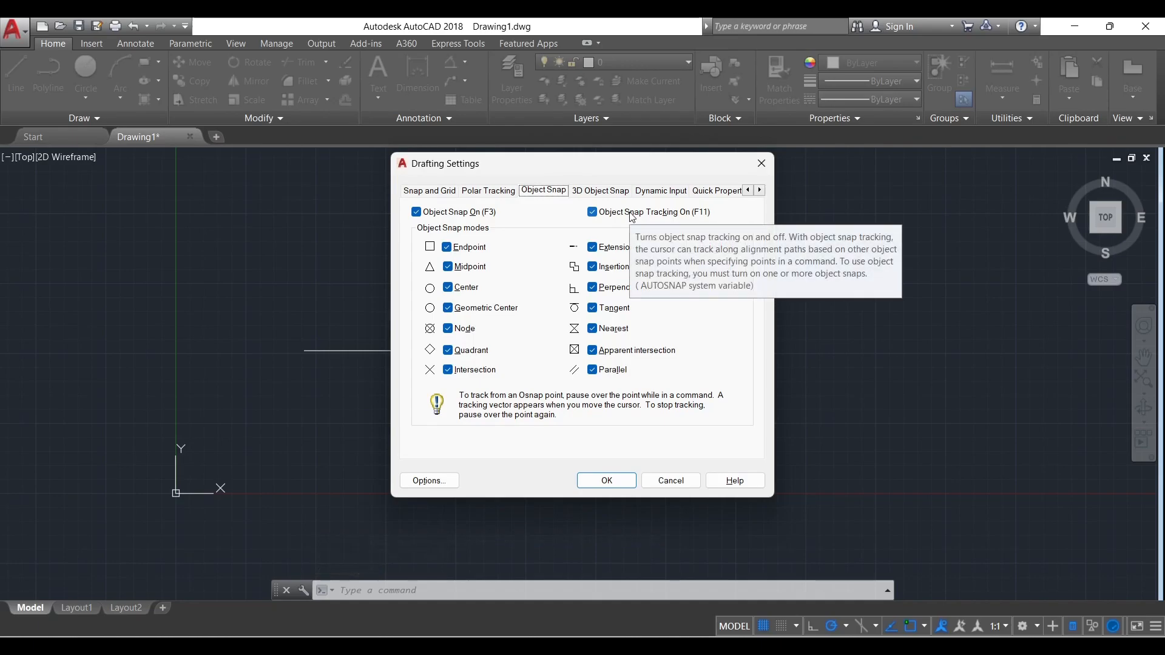
pyautogui.click(762, 164)
# Draw a vertical line upward from near the X axis, to the right of and below the existing horizontal line.
pyautogui.click(14, 77)
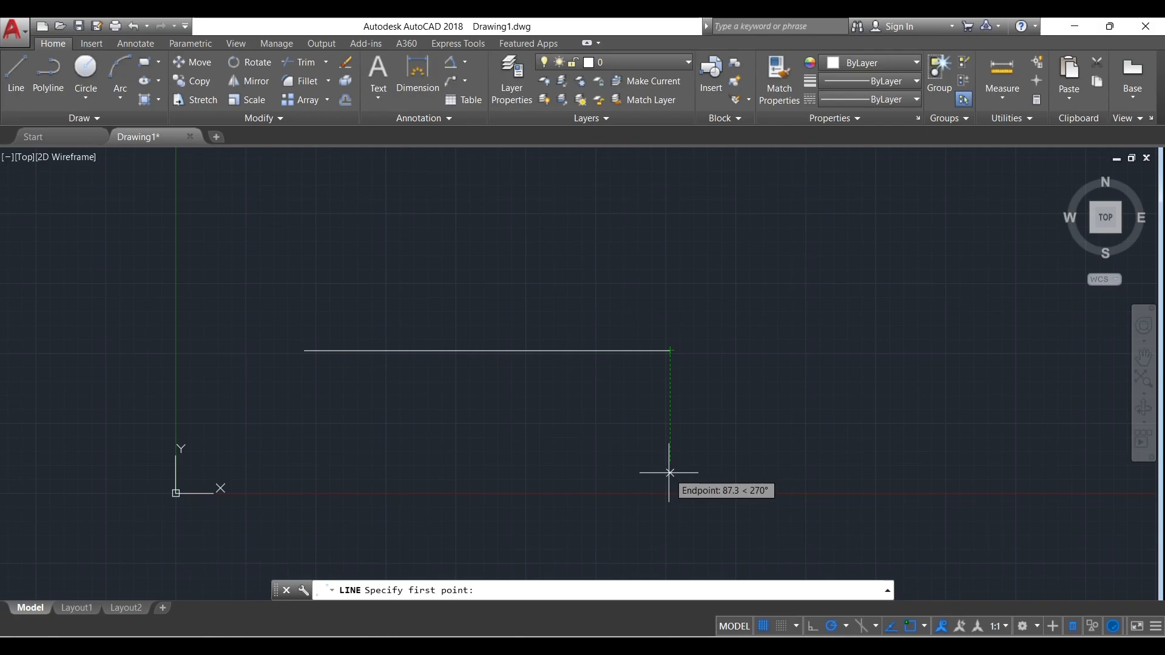
pyautogui.click(784, 494)
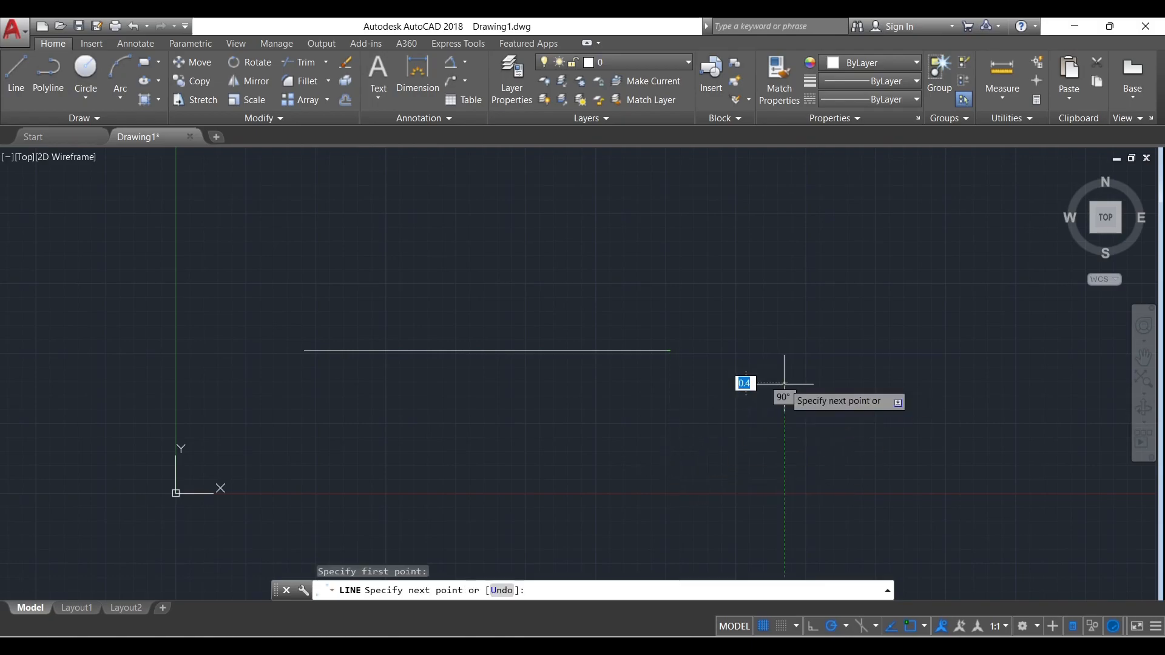
pyautogui.press('Escape')
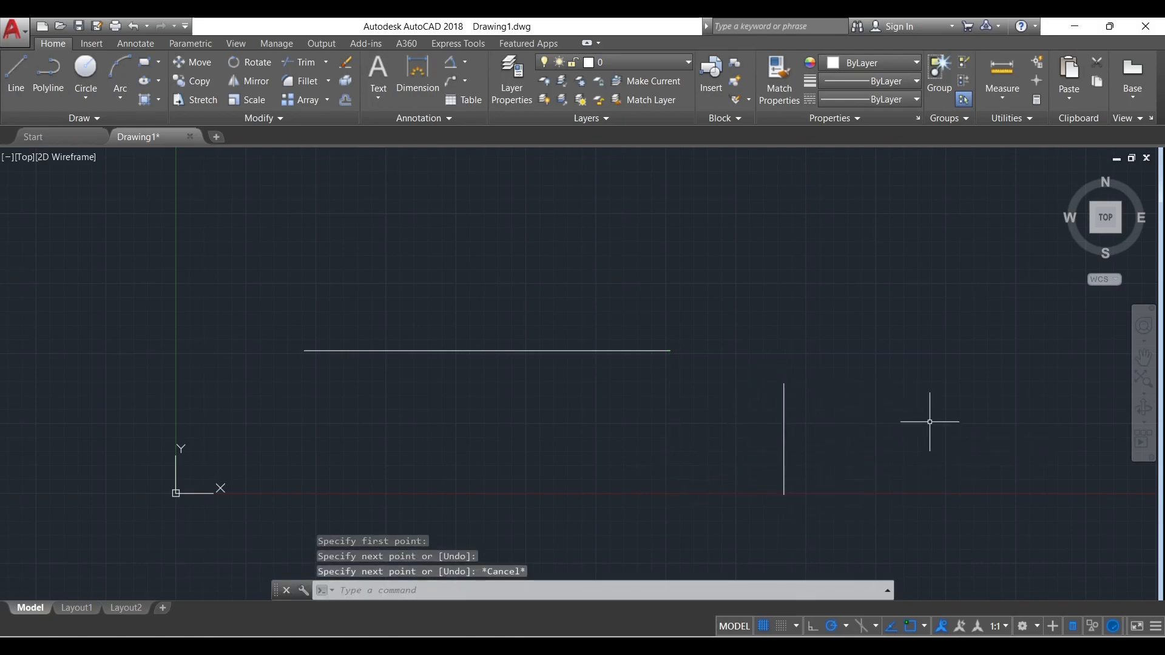
# Test object snap tracking by starting a line where the horizontal line's right end and the vertical line's top align, and cancel it.
pyautogui.press('Return')
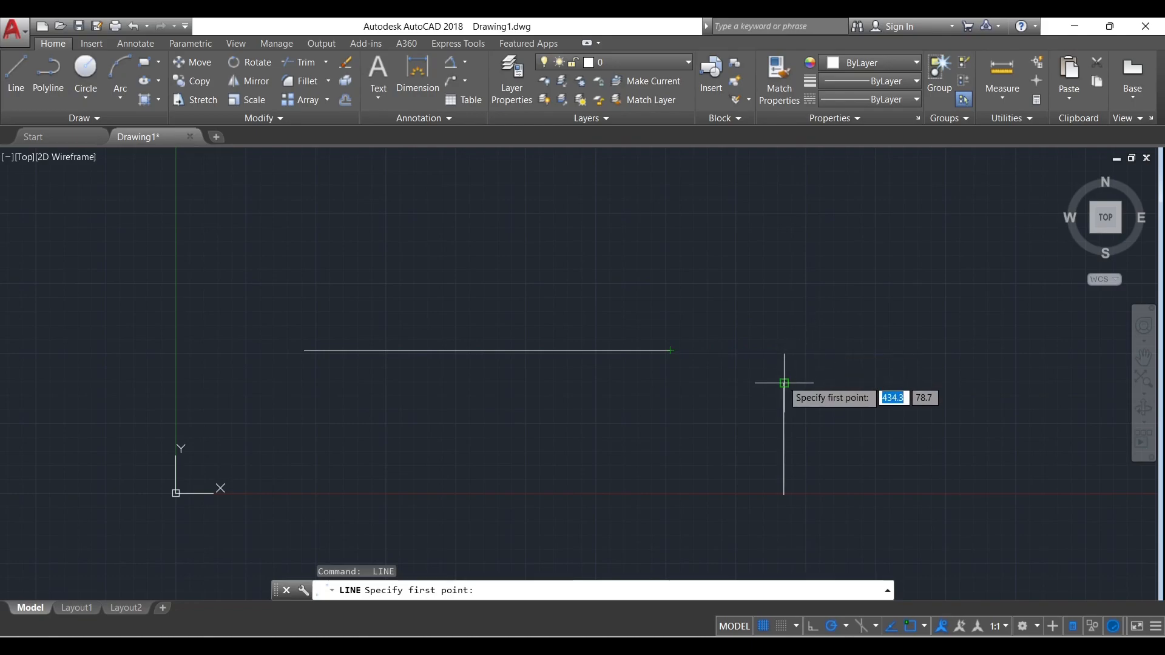
pyautogui.click(784, 350)
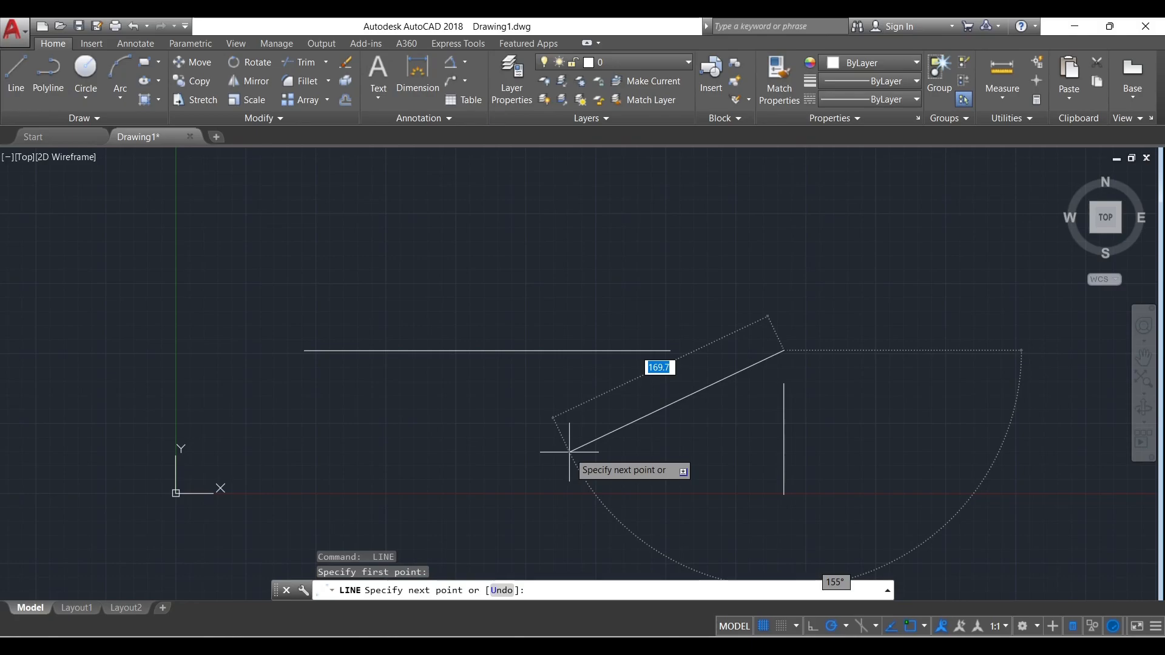
pyautogui.press('Escape')
# Review the Object Snap and Dynamic Input options in the drafting settings and close the dialog.
pyautogui.write('d')
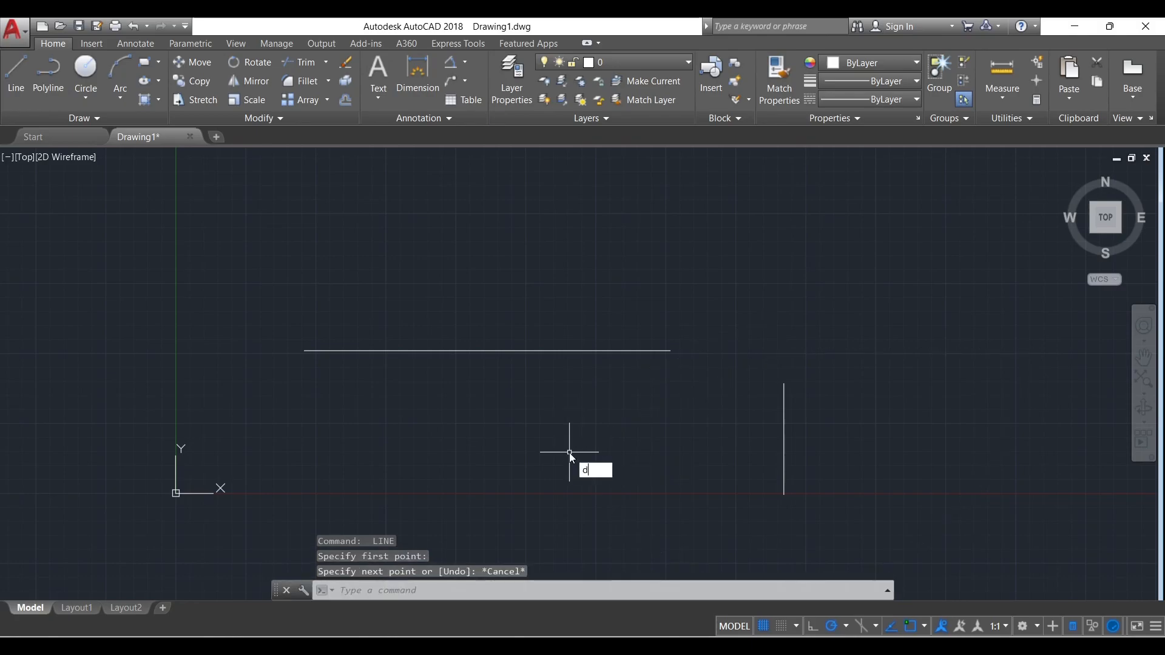
pyautogui.press('Return')
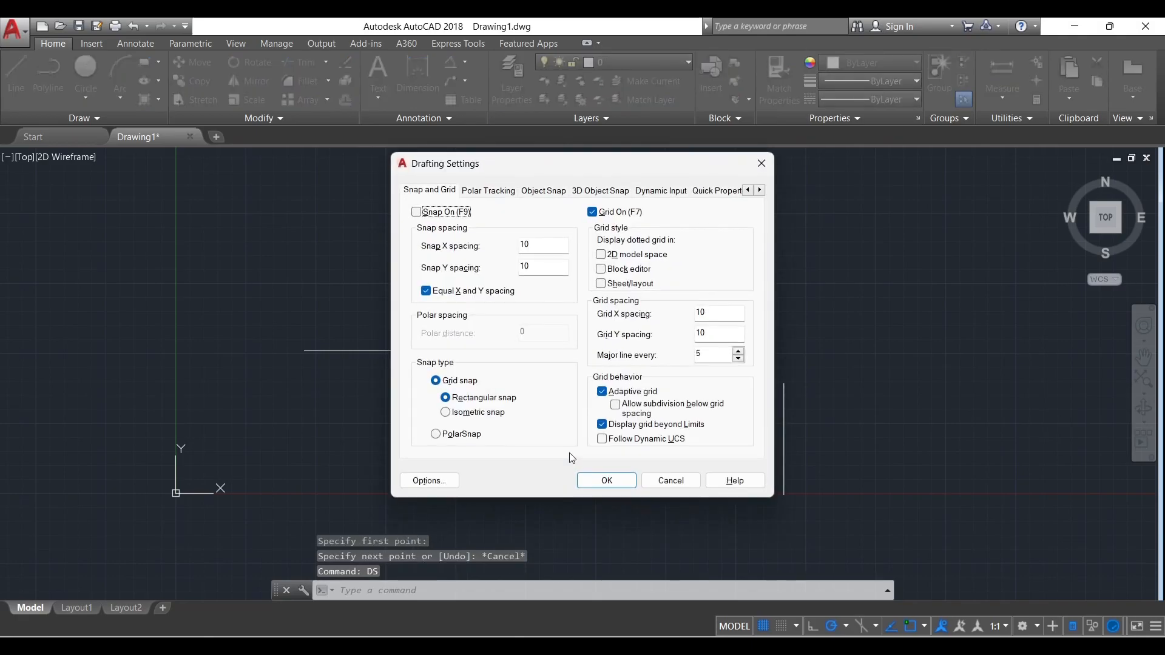
pyautogui.click(554, 193)
pyautogui.click(648, 192)
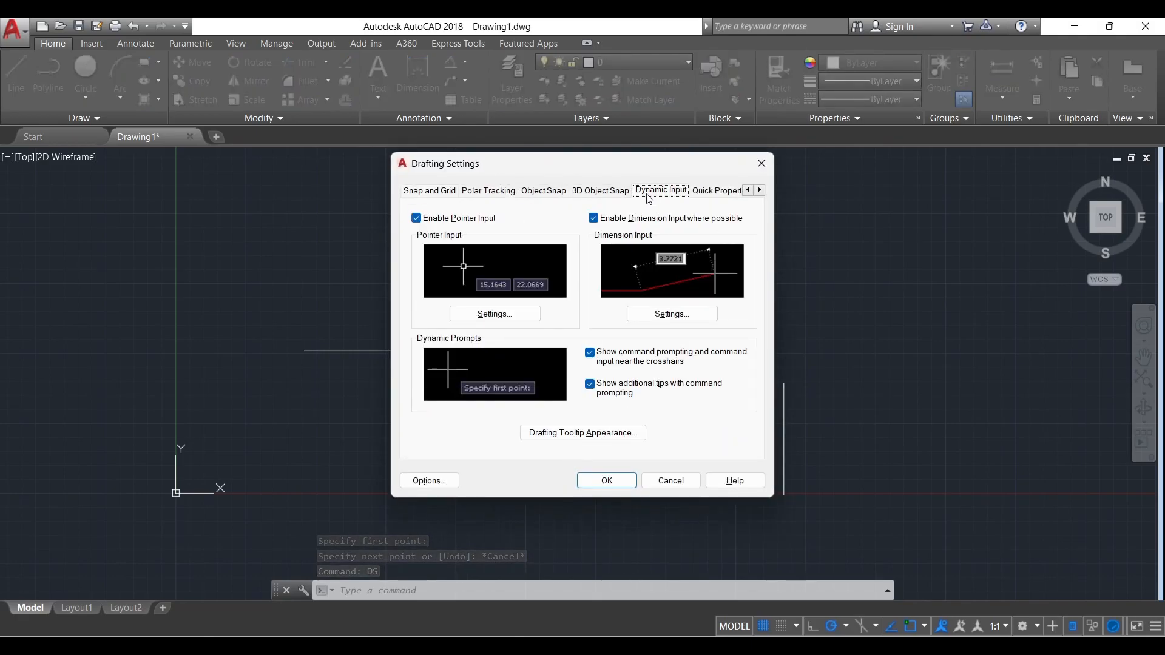
pyautogui.click(760, 190)
pyautogui.click(760, 191)
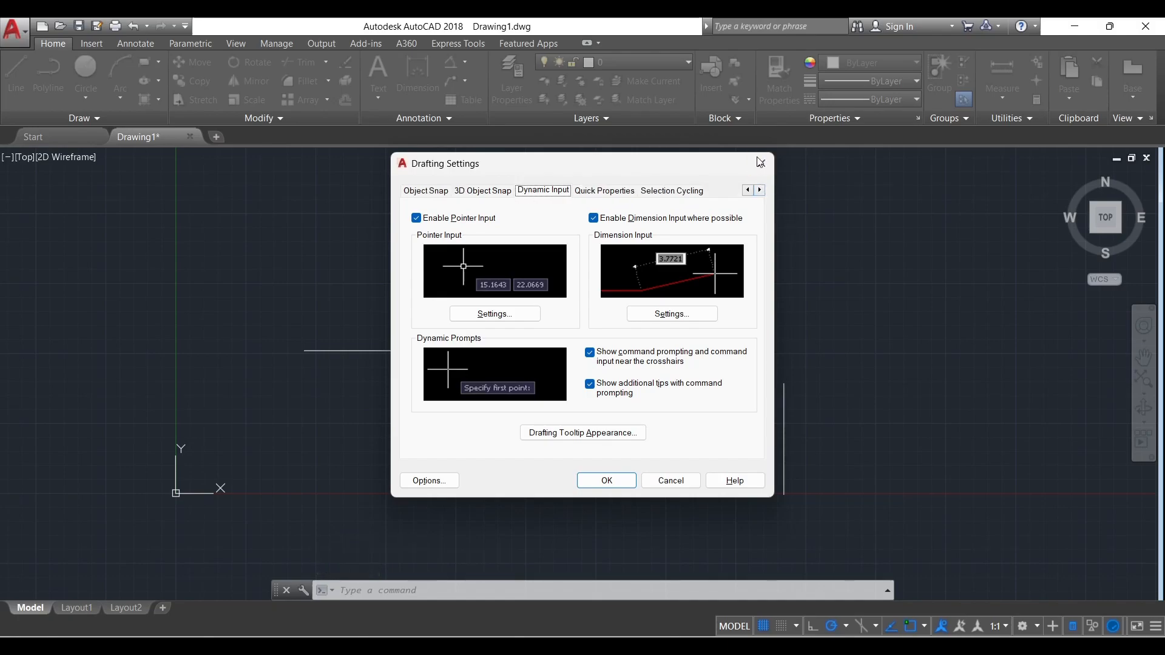
pyautogui.click(761, 162)
# Test dynamic input by starting a line, entering sample text and the number 115454 as its first point, and cancelling.
pyautogui.click(16, 72)
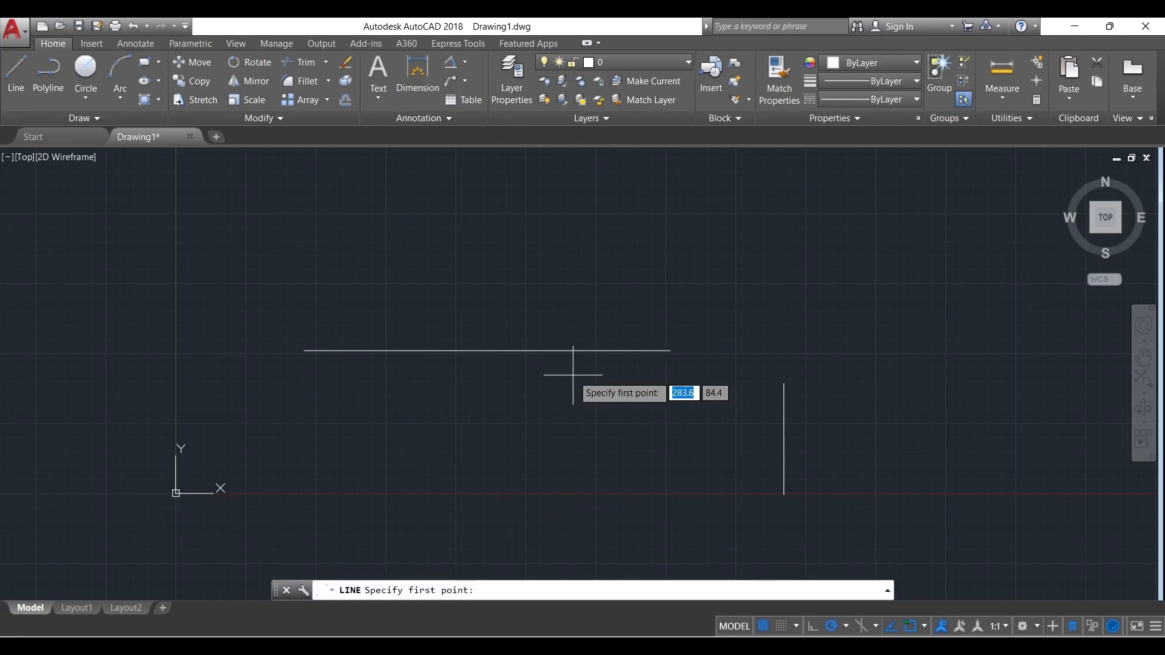
pyautogui.click(447, 250)
pyautogui.write('jhvh')
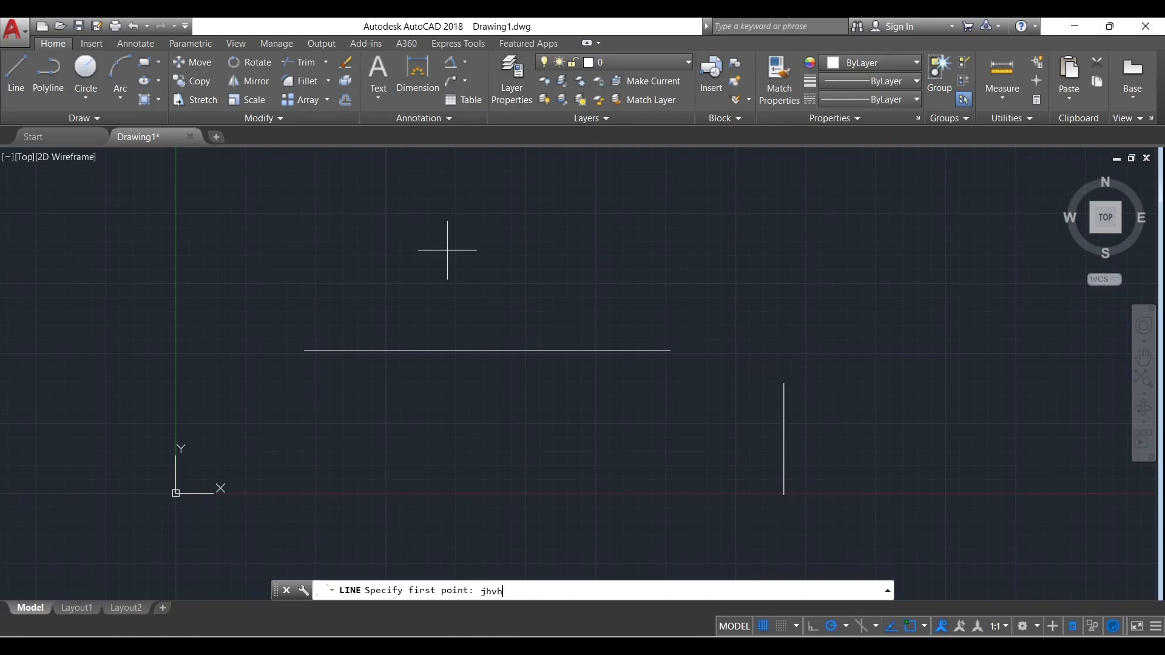
pyautogui.press('BackSpace')
pyautogui.press('BackSpace')
pyautogui.press('BackSpace')
pyautogui.press('BackSpace')
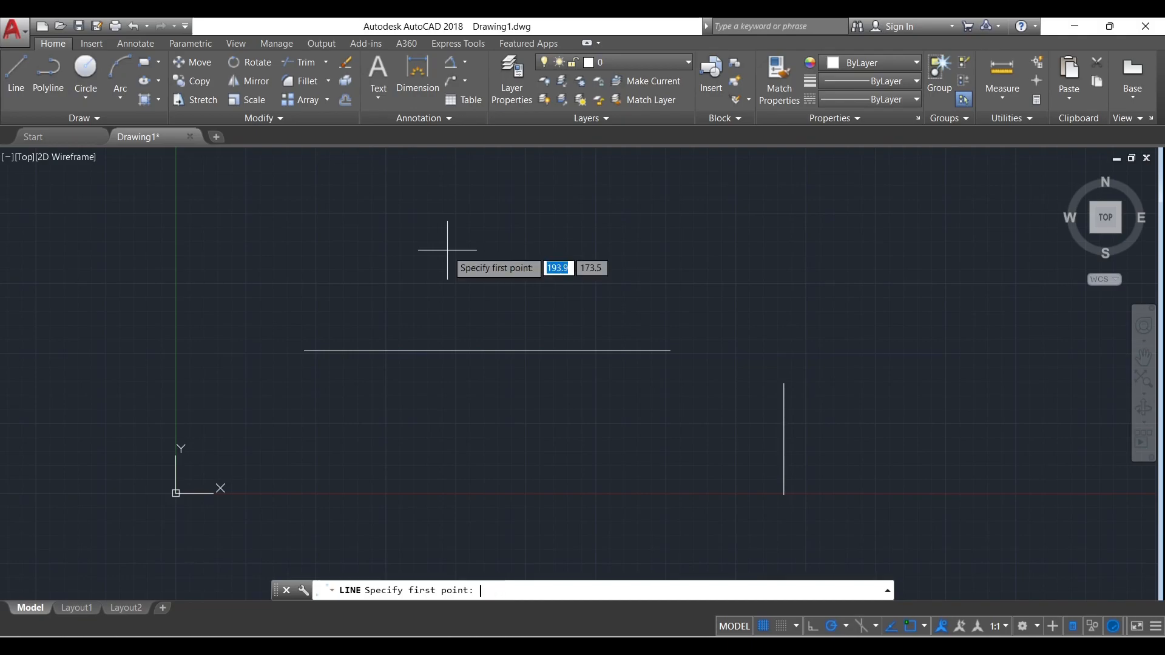
pyautogui.write('115454')
pyautogui.press('Escape')
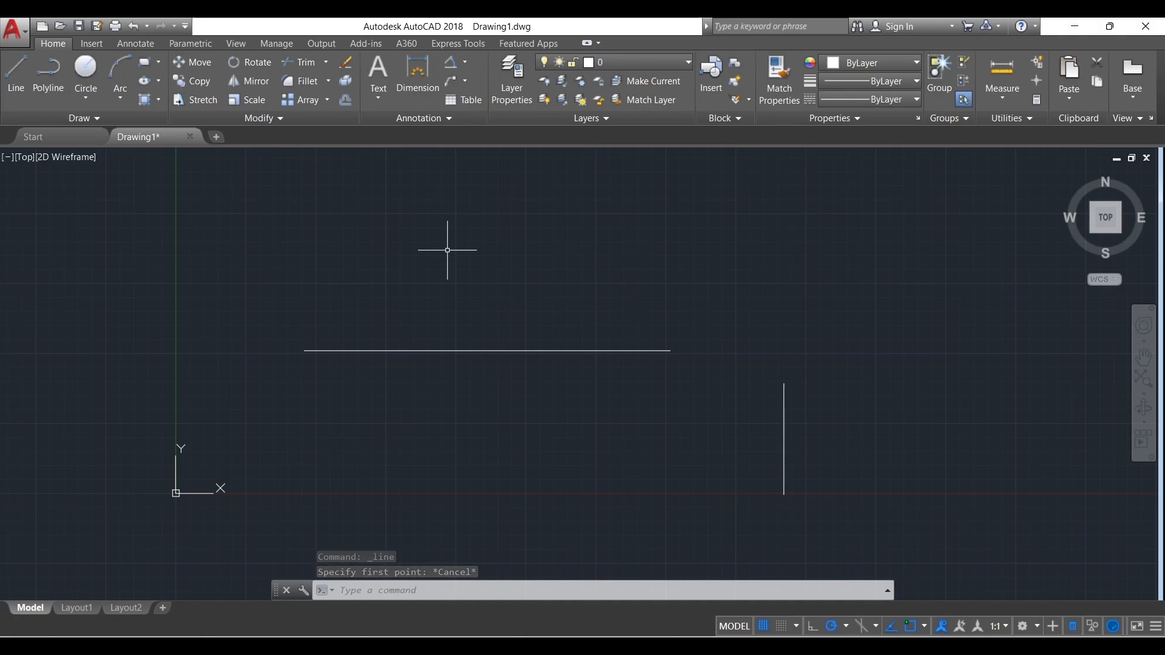
# Delete the horizontal and vertical lines together with one crossing selection.
pyautogui.scroll(-2, 481, 364)
pyautogui.click(697, 448)
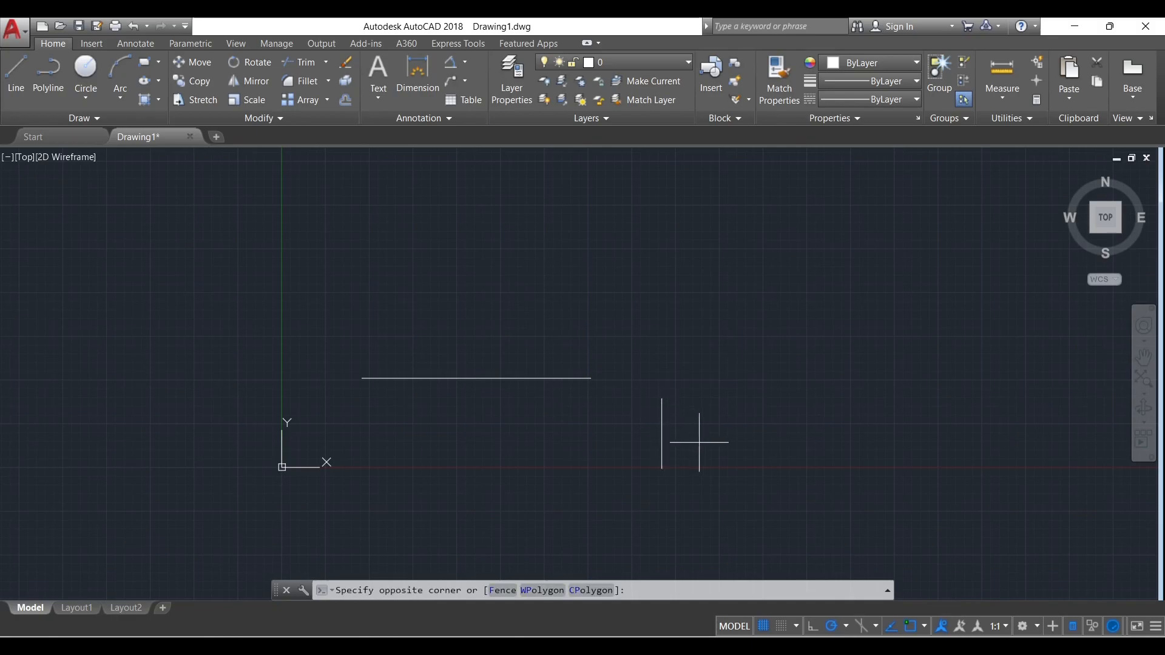
pyautogui.click(492, 343)
pyautogui.press('Delete')
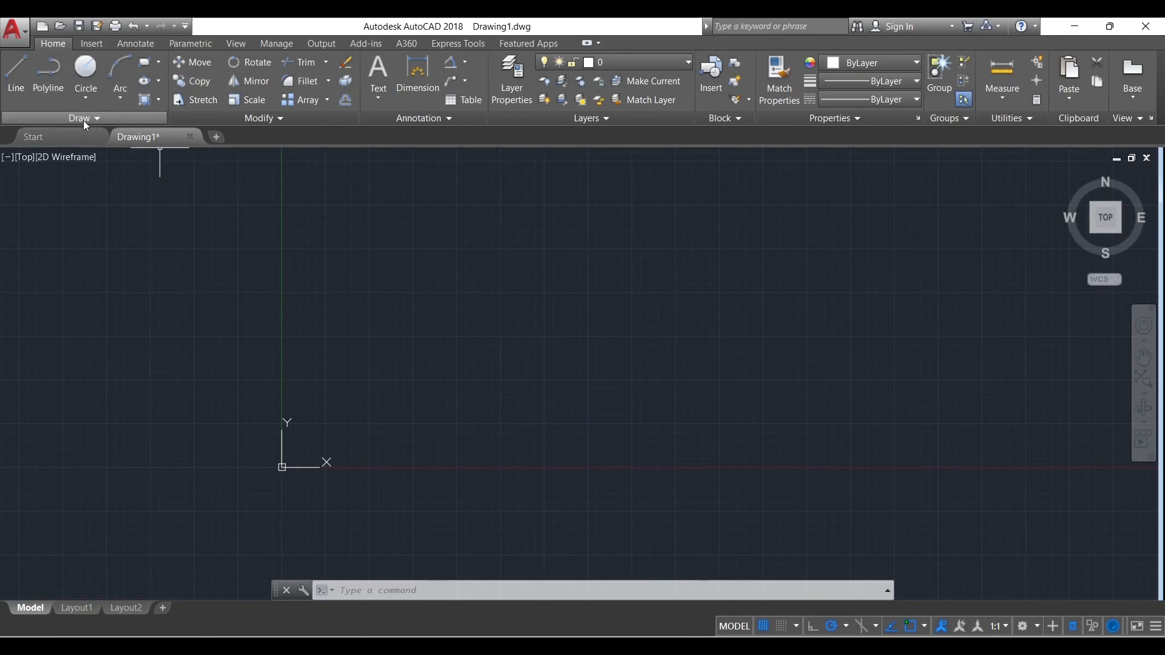
# Draw a wavy spline by the Fit method through six alternating low and high points just above the X axis.
pyautogui.click(111, 119)
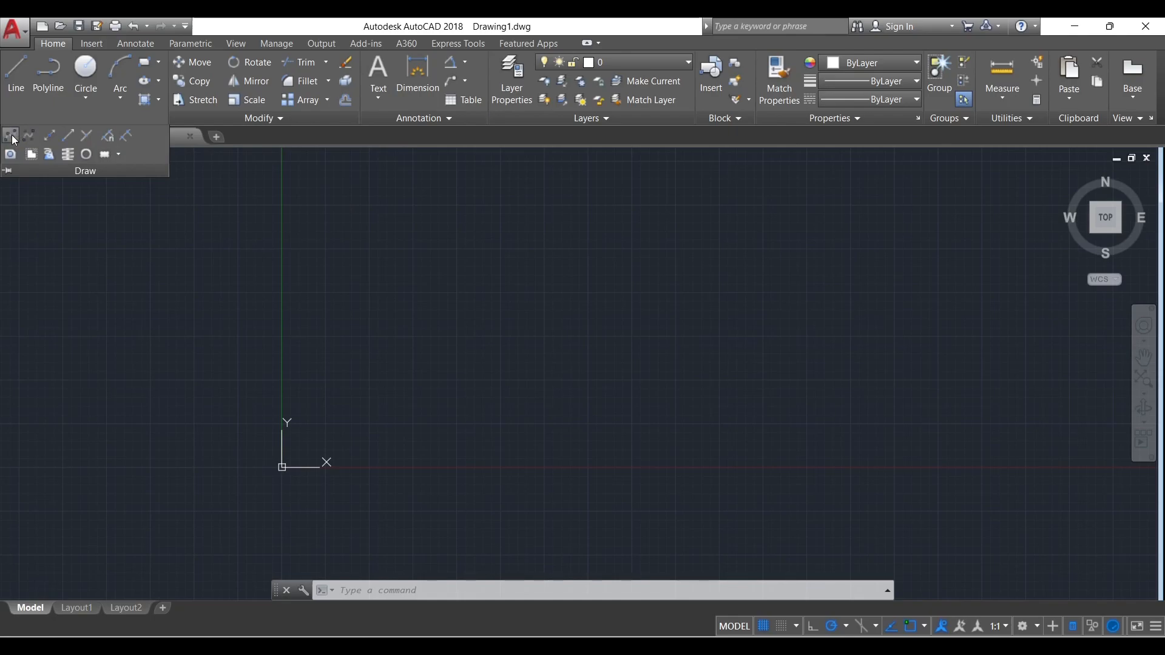
pyautogui.click(436, 294)
pyautogui.click(431, 301)
pyautogui.write('Sp')
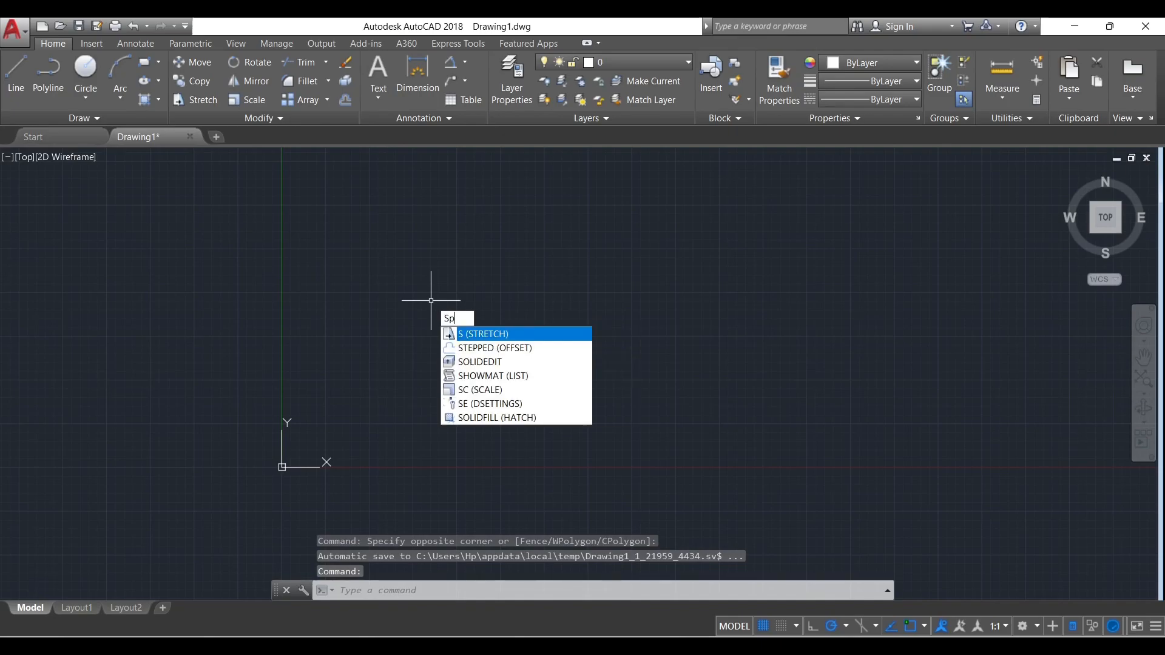
pyautogui.write('l')
pyautogui.press('Return')
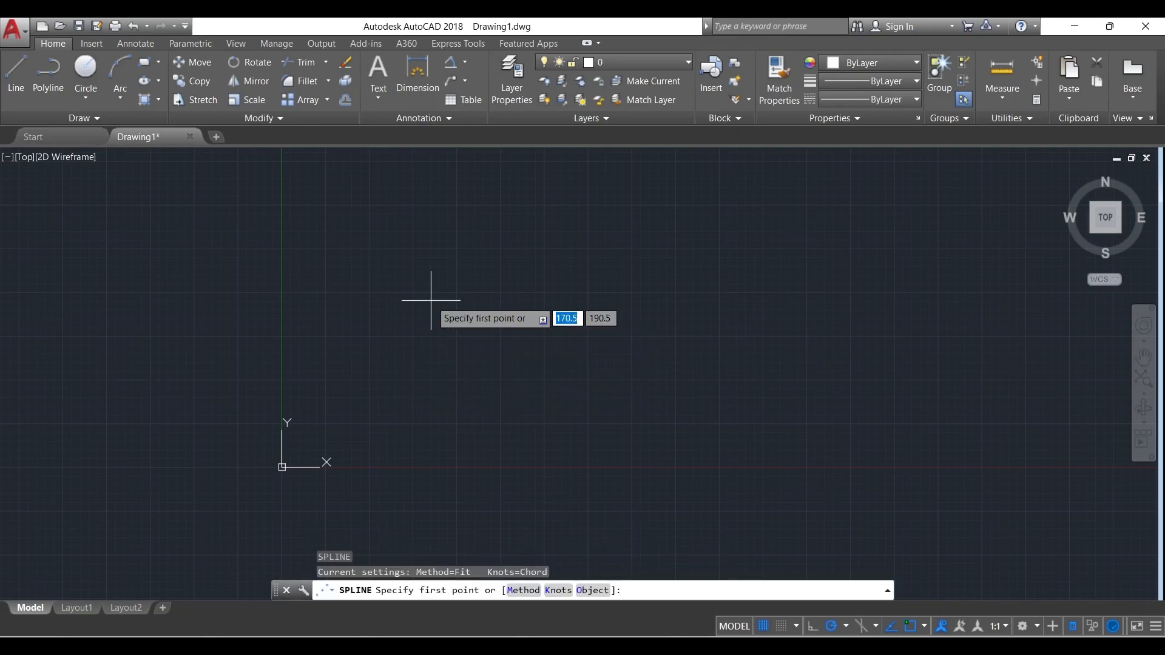
pyautogui.click(346, 428)
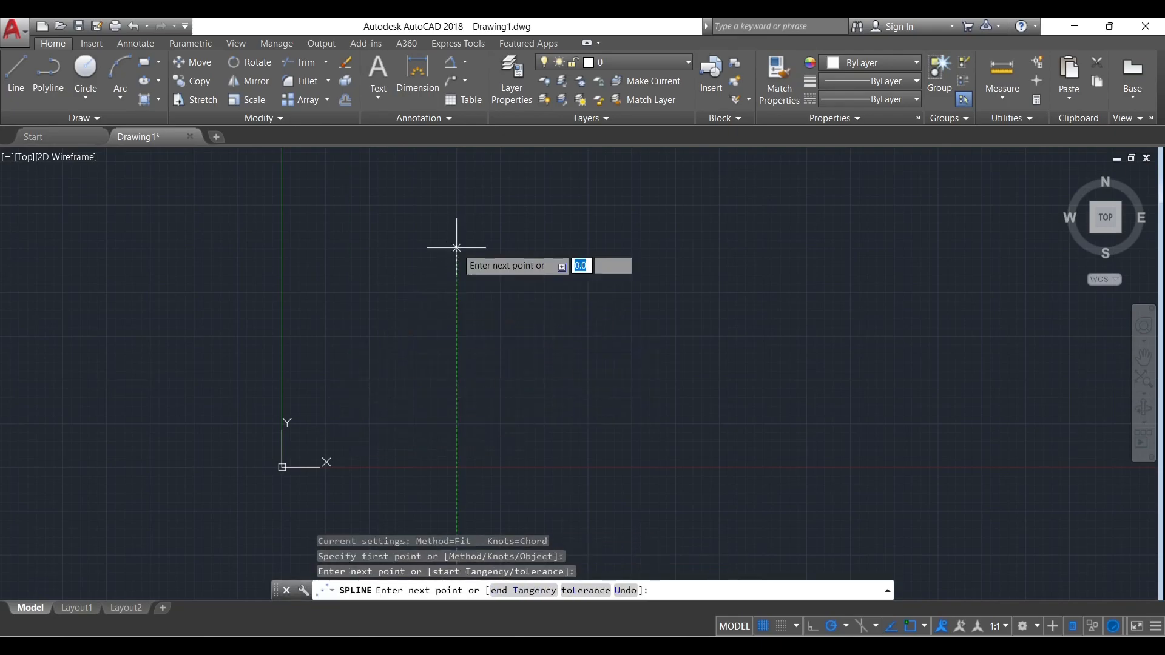
pyautogui.click(451, 238)
pyautogui.click(513, 406)
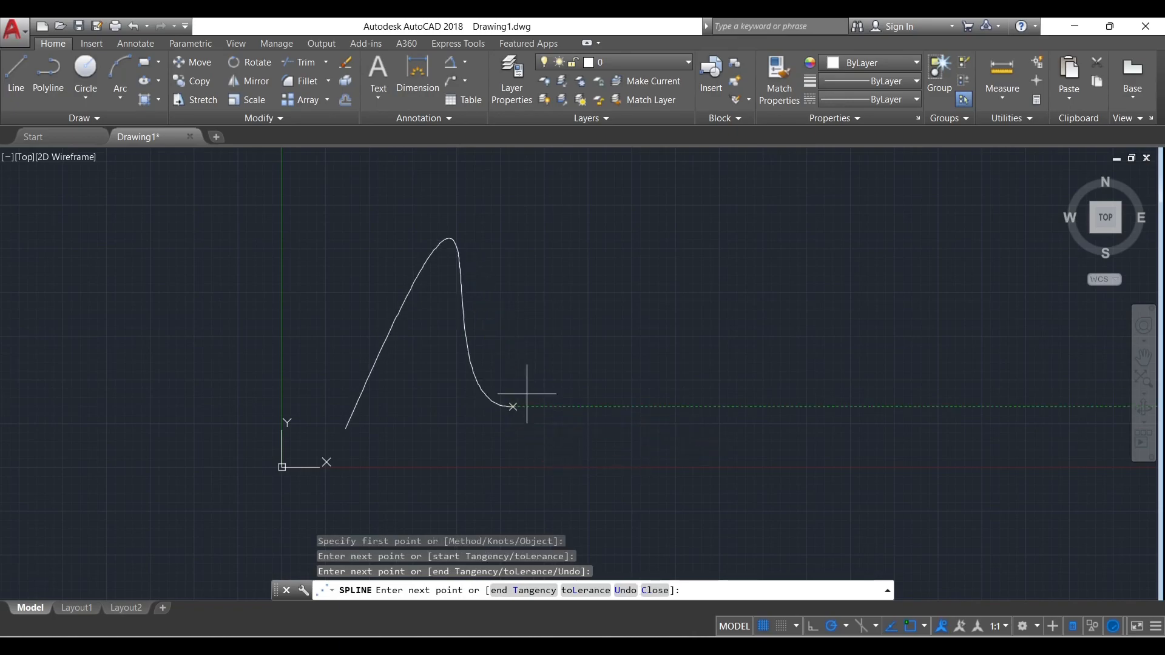
pyautogui.click(595, 241)
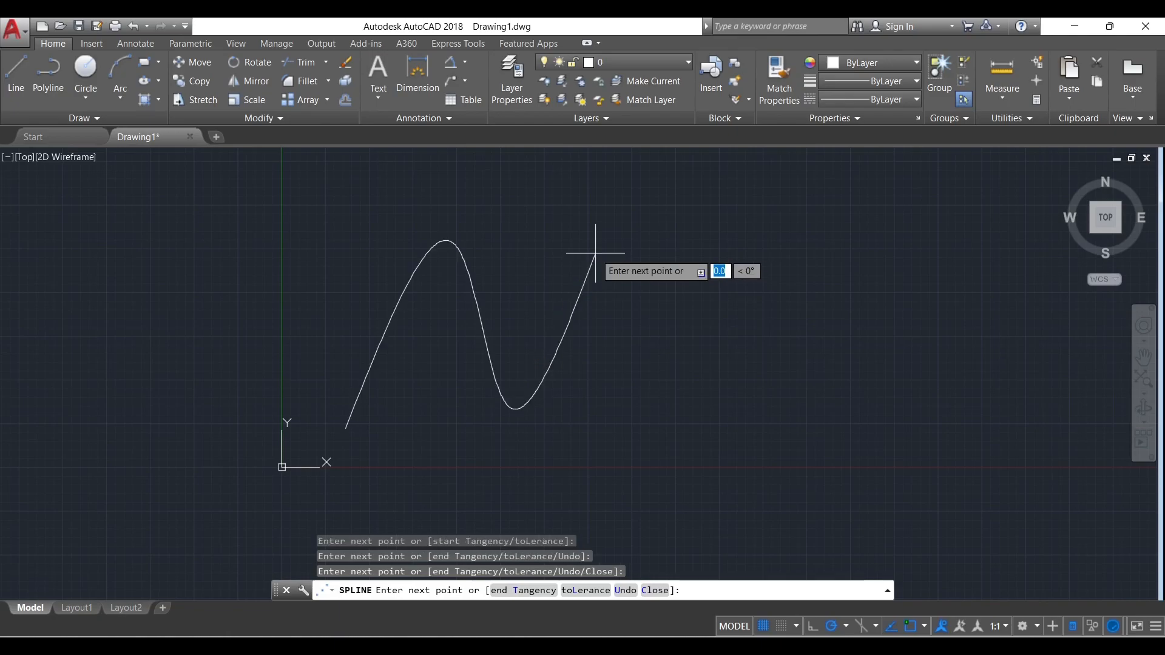
pyautogui.click(687, 383)
pyautogui.click(754, 295)
pyautogui.rightClick(756, 298)
pyautogui.click(792, 303)
# Draw a second wavy spline with the control-vertices method above the first, using seven zigzag control points.
pyautogui.moveTo(545, 337)
pyautogui.mouseDown(button='middle')
pyautogui.moveTo(455, 455)
pyautogui.moveTo(446, 495)
pyautogui.mouseUp(button='middle')
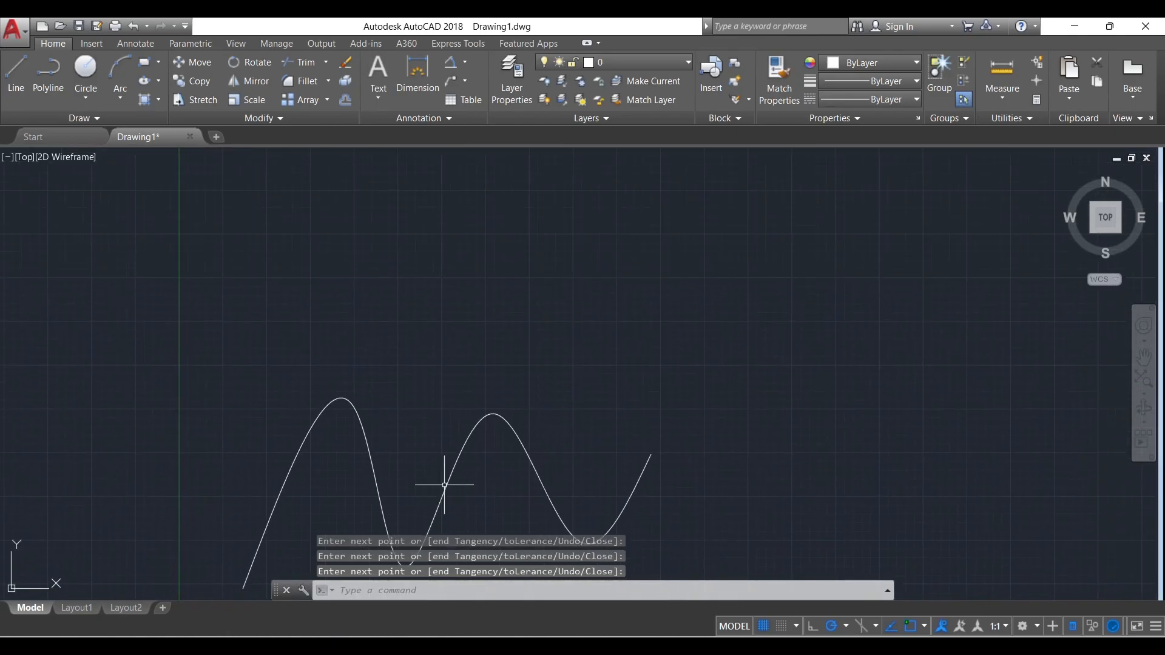
pyautogui.click(45, 118)
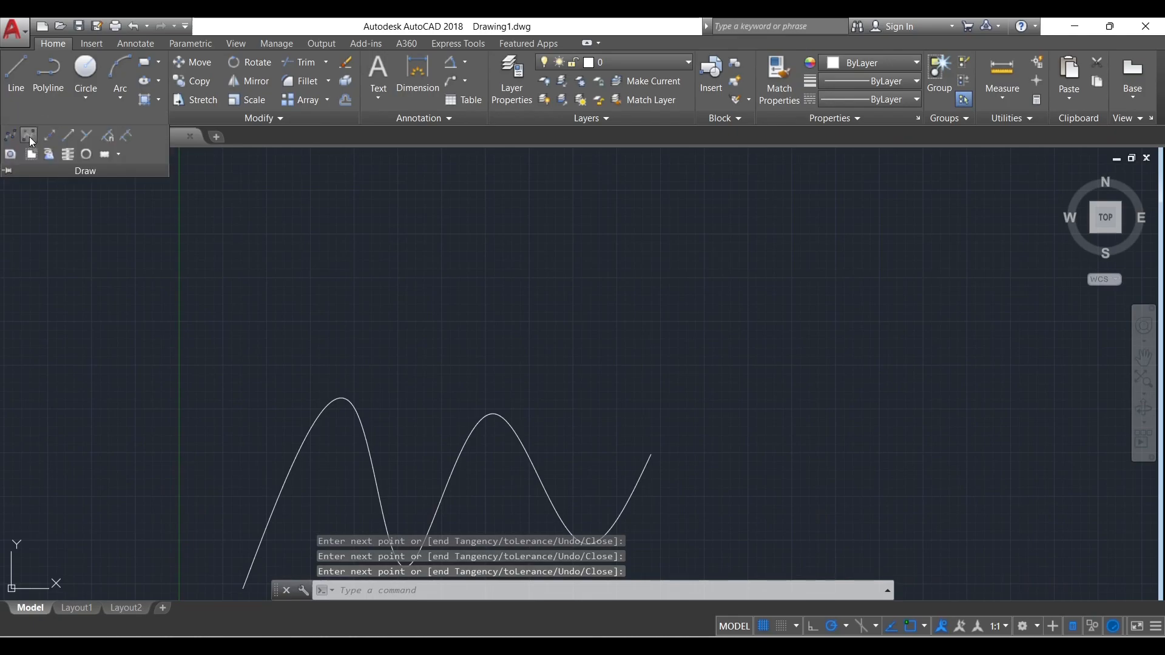
pyautogui.click(30, 137)
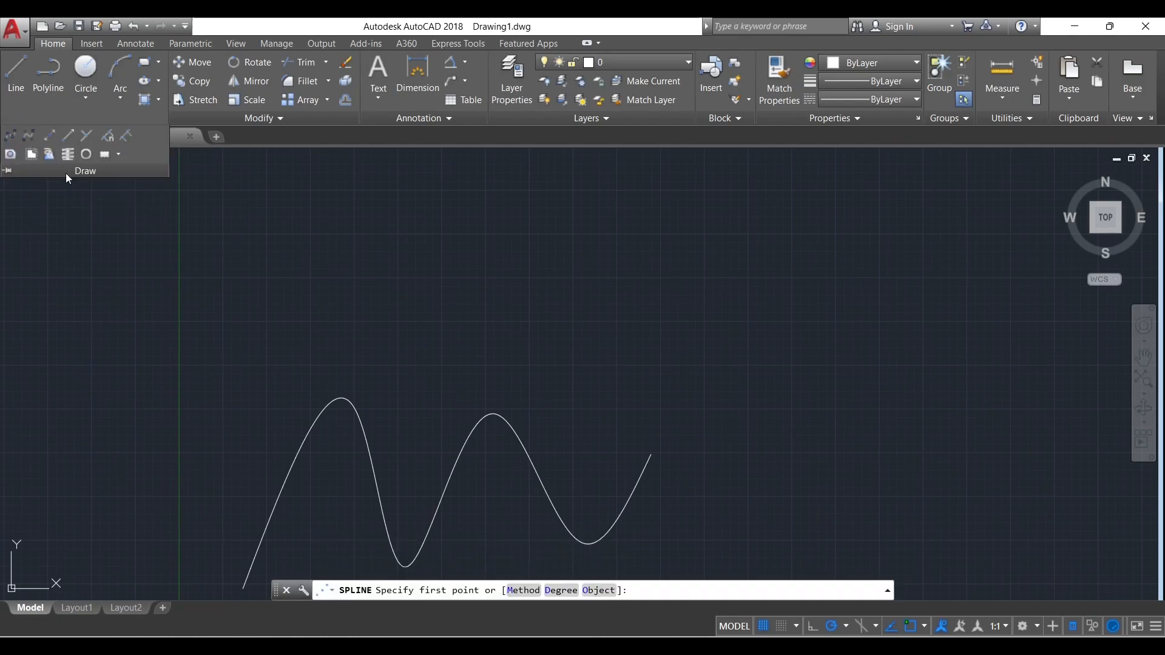
pyautogui.click(242, 369)
pyautogui.click(357, 206)
pyautogui.click(412, 347)
pyautogui.click(458, 206)
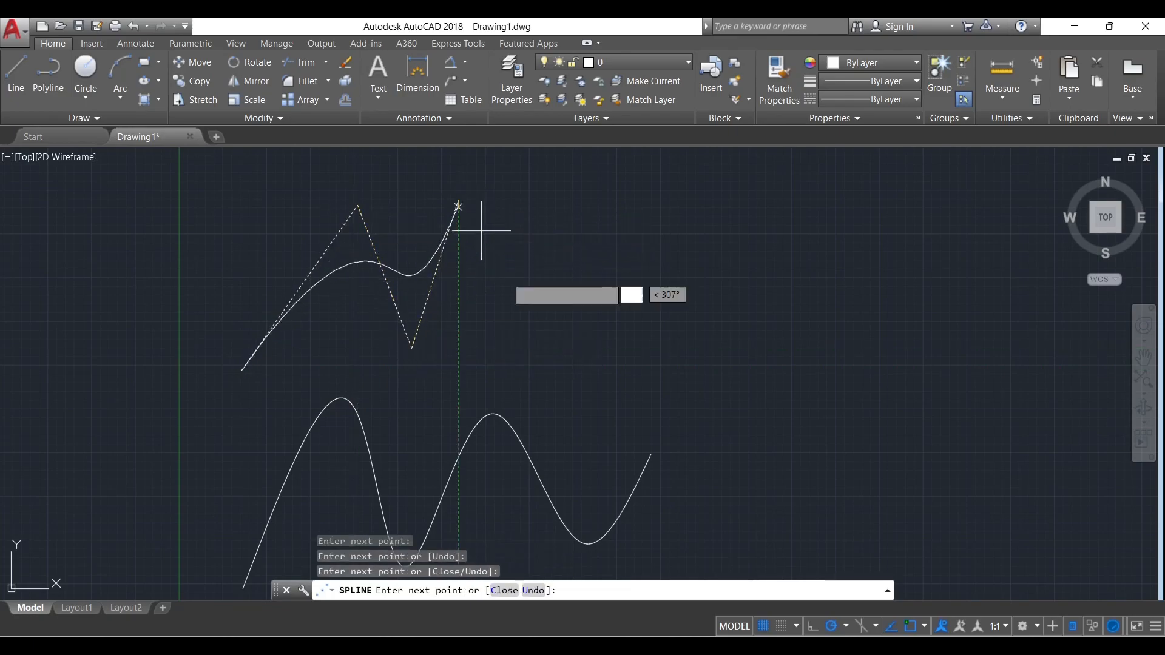
pyautogui.click(558, 381)
pyautogui.click(589, 223)
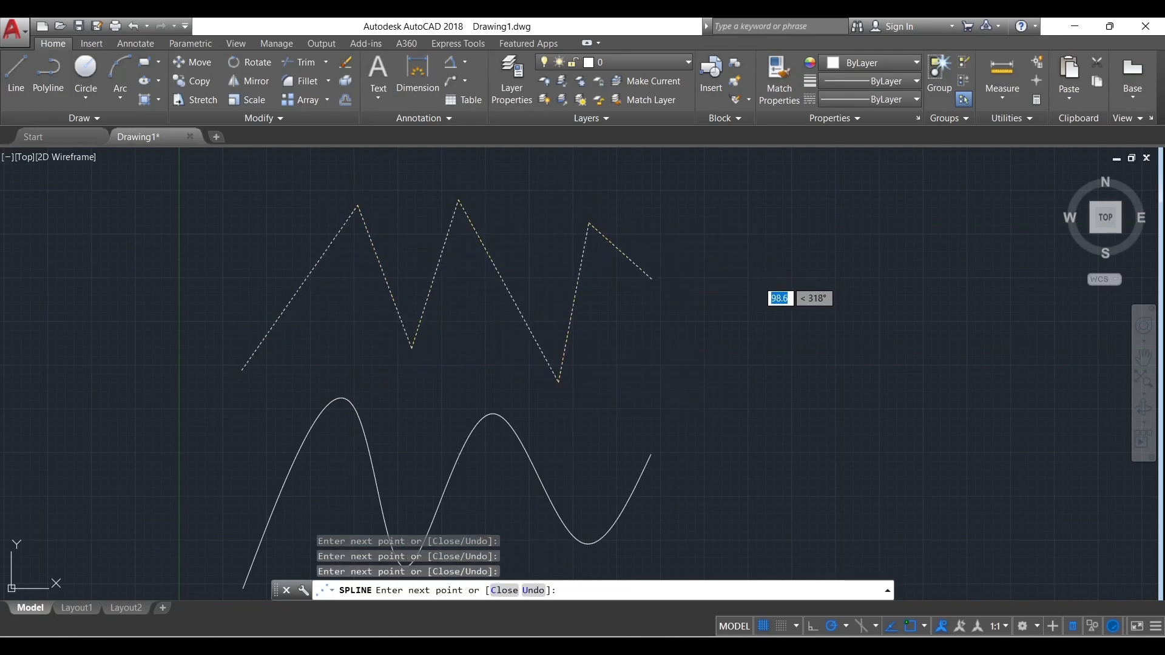
pyautogui.rightClick(653, 280)
pyautogui.click(688, 263)
# Reshape the lower spline by stretching its second fit point downward and its third fit point upward.
pyautogui.scroll(-2, 534, 231)
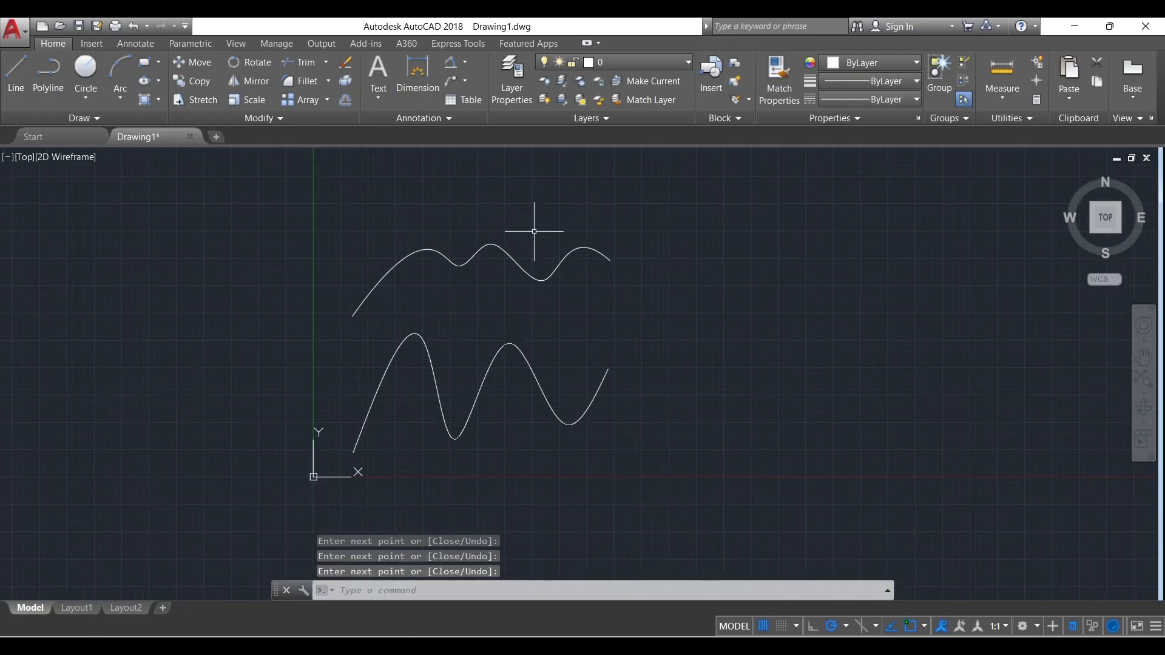
pyautogui.click(415, 336)
pyautogui.click(413, 330)
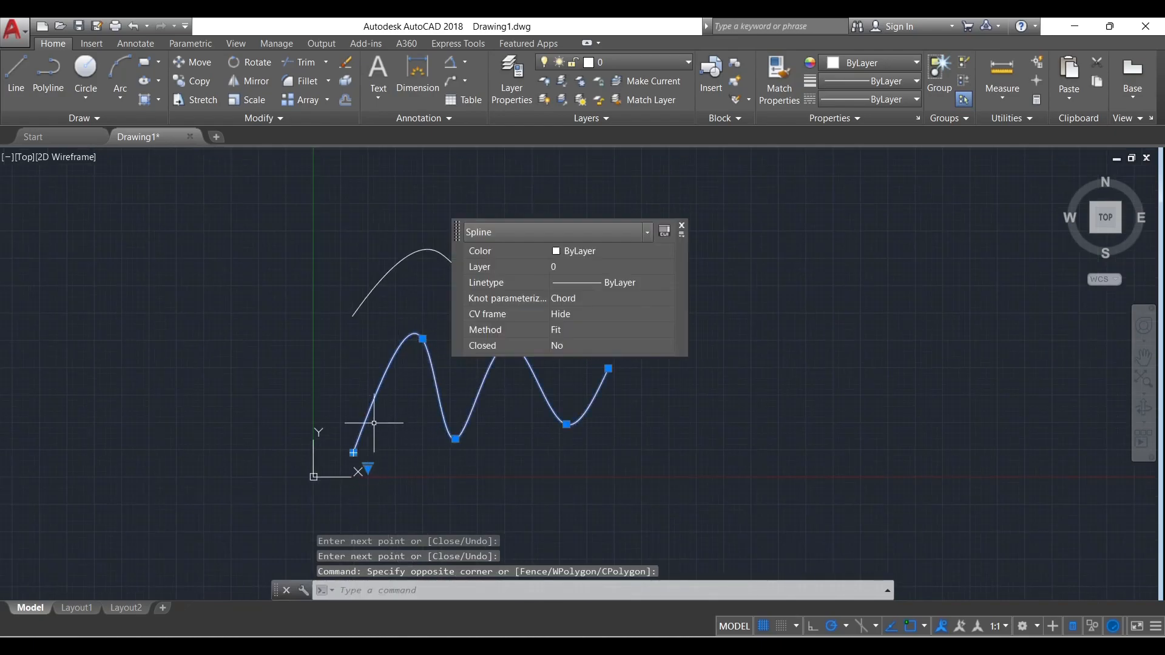
pyautogui.click(423, 340)
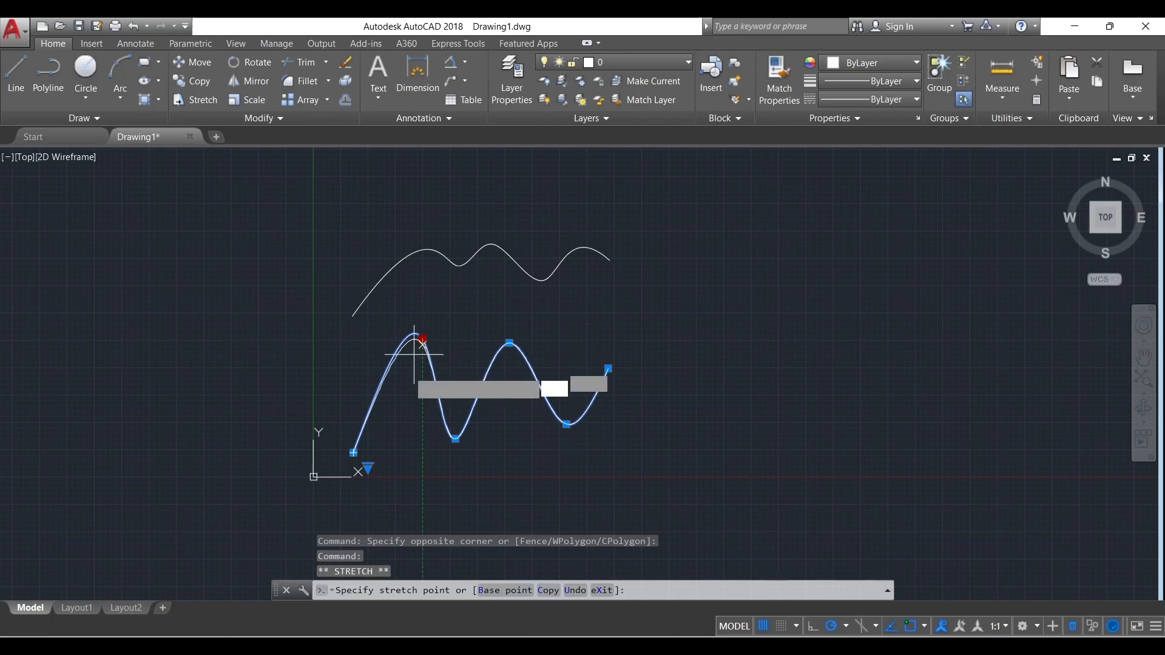
pyautogui.scroll(4, 406, 398)
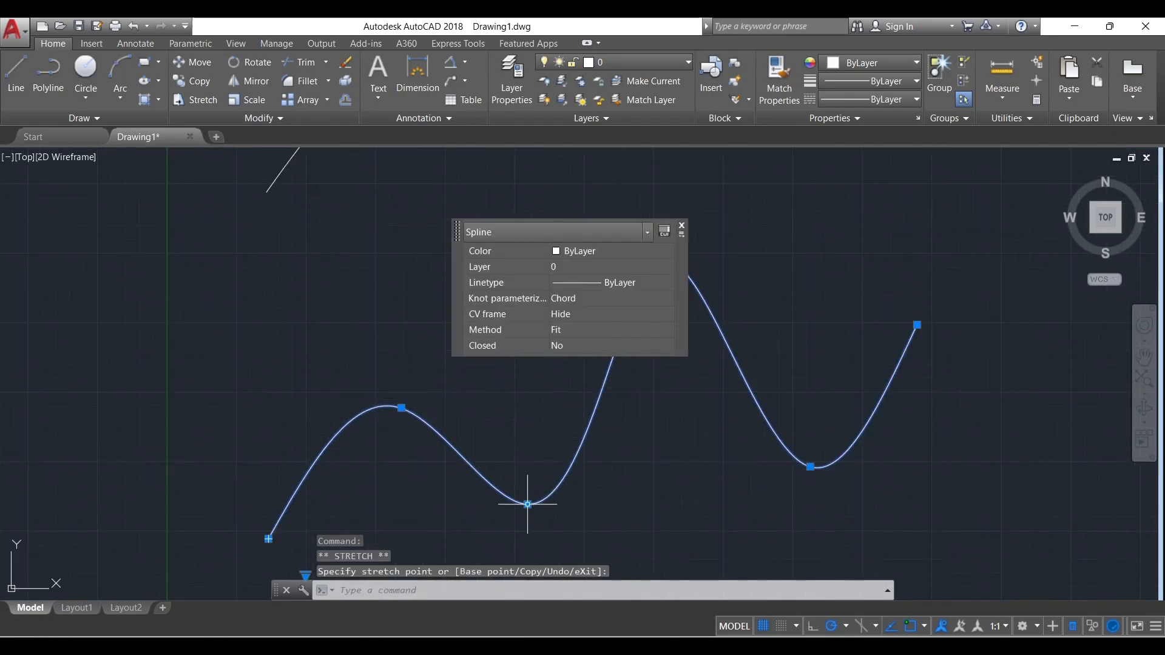
pyautogui.click(528, 504)
pyautogui.click(504, 393)
# Reshape the upper spline by stretching its second control vertex to the left and its third left and slightly down, and clear the selection.
pyautogui.scroll(-6, 446, 436)
pyautogui.moveTo(441, 328); pyautogui.dragTo(343, 367, button='middle')
pyautogui.scroll(4, 358, 384)
pyautogui.click(358, 384)
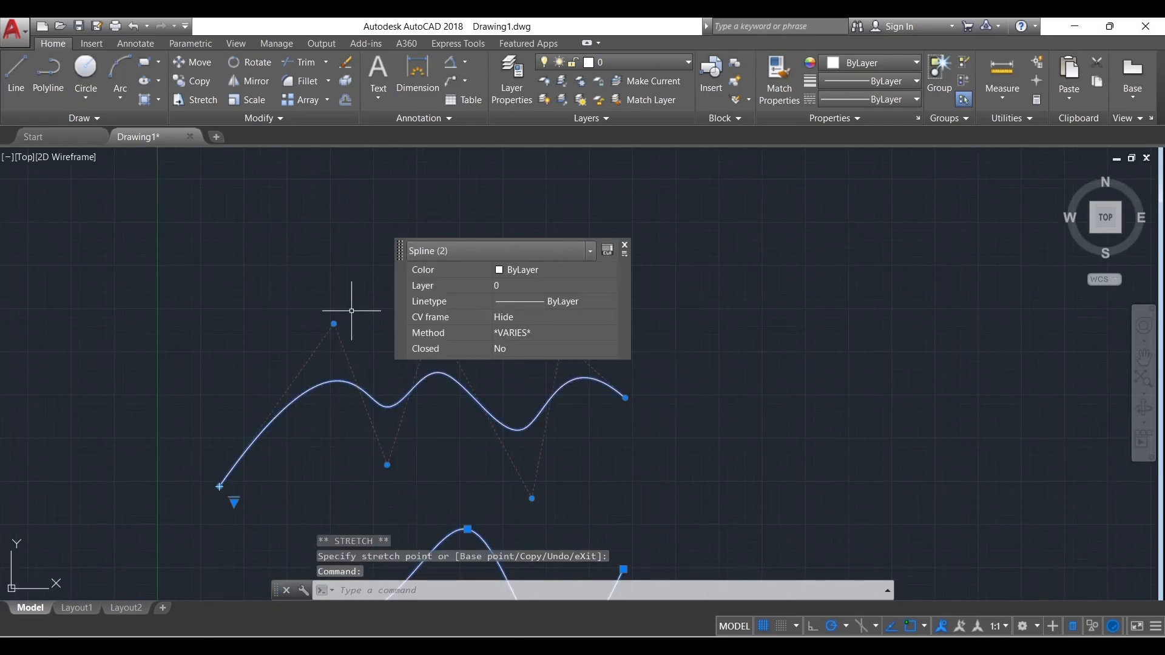
pyautogui.click(334, 323)
pyautogui.click(207, 308)
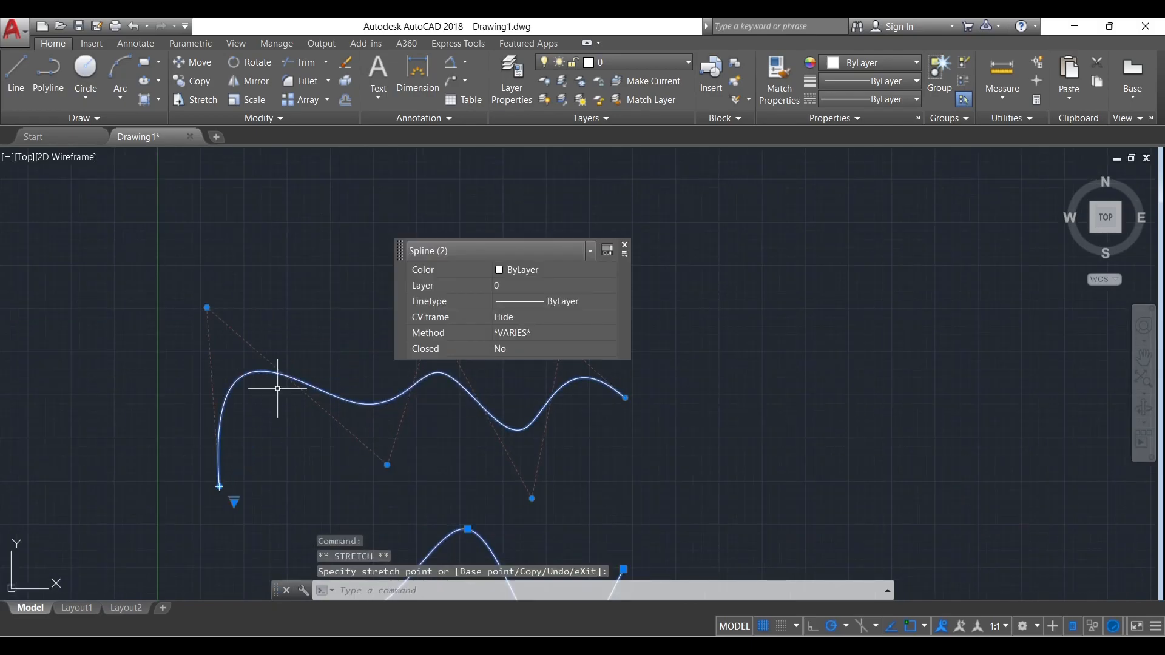
pyautogui.click(390, 466)
pyautogui.click(386, 468)
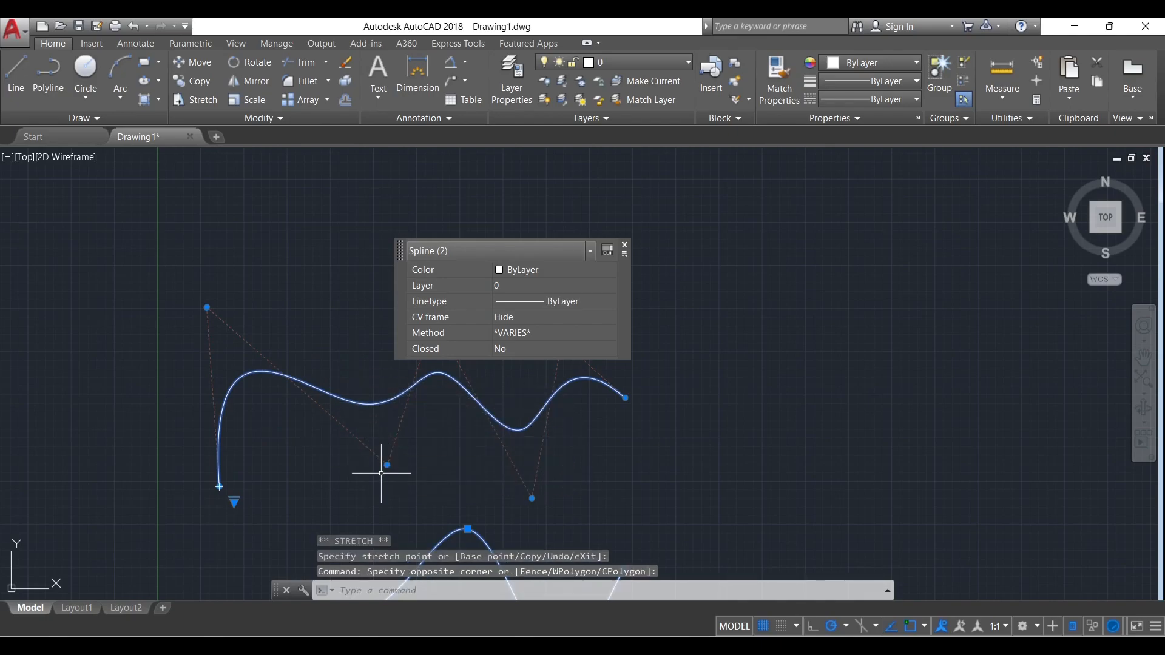
pyautogui.click(387, 465)
pyautogui.click(388, 466)
pyautogui.moveTo(389, 466)
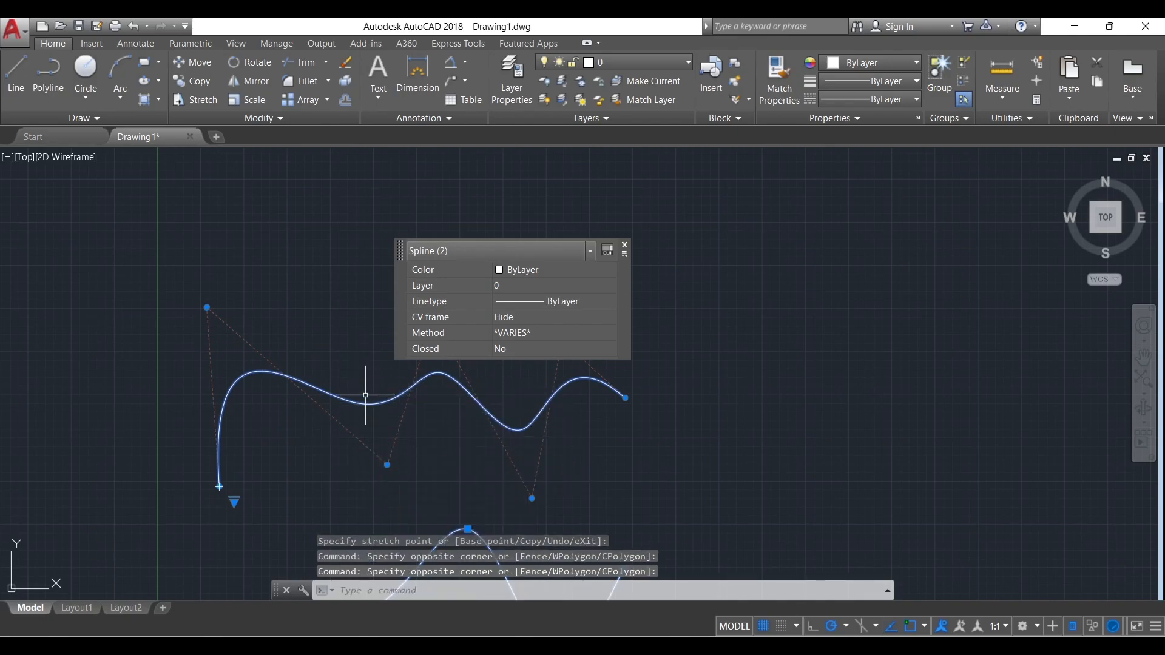
pyautogui.click(388, 466)
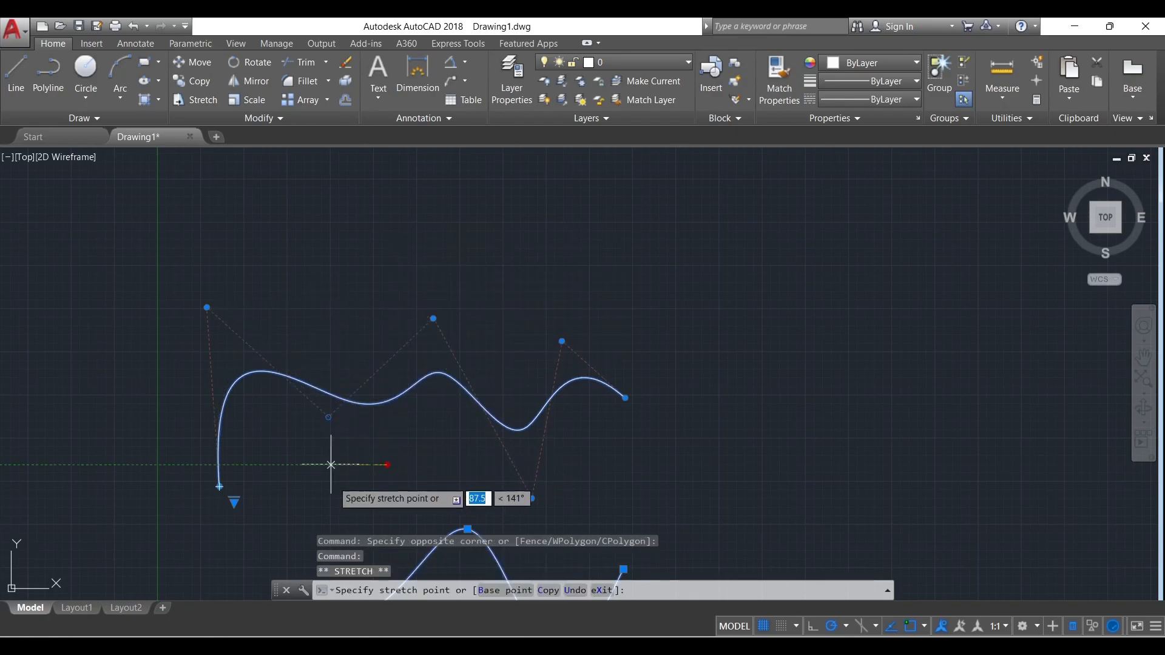
pyautogui.click(344, 487)
pyautogui.scroll(-5, 363, 457)
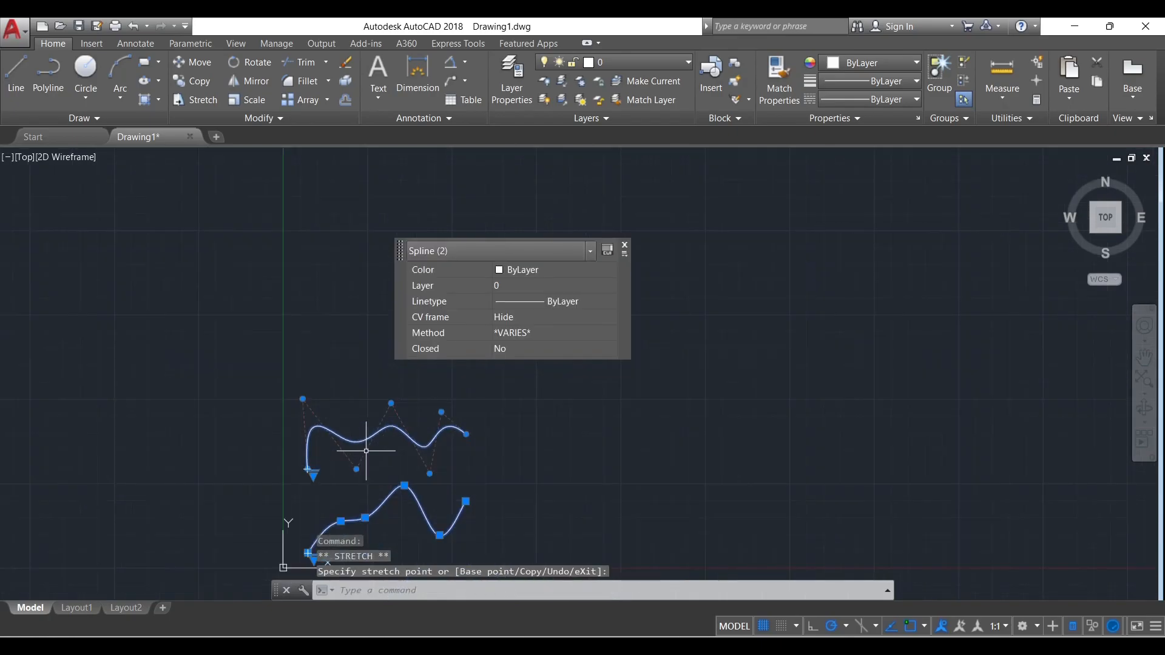
pyautogui.scroll(1, 372, 476)
pyautogui.press('Escape')
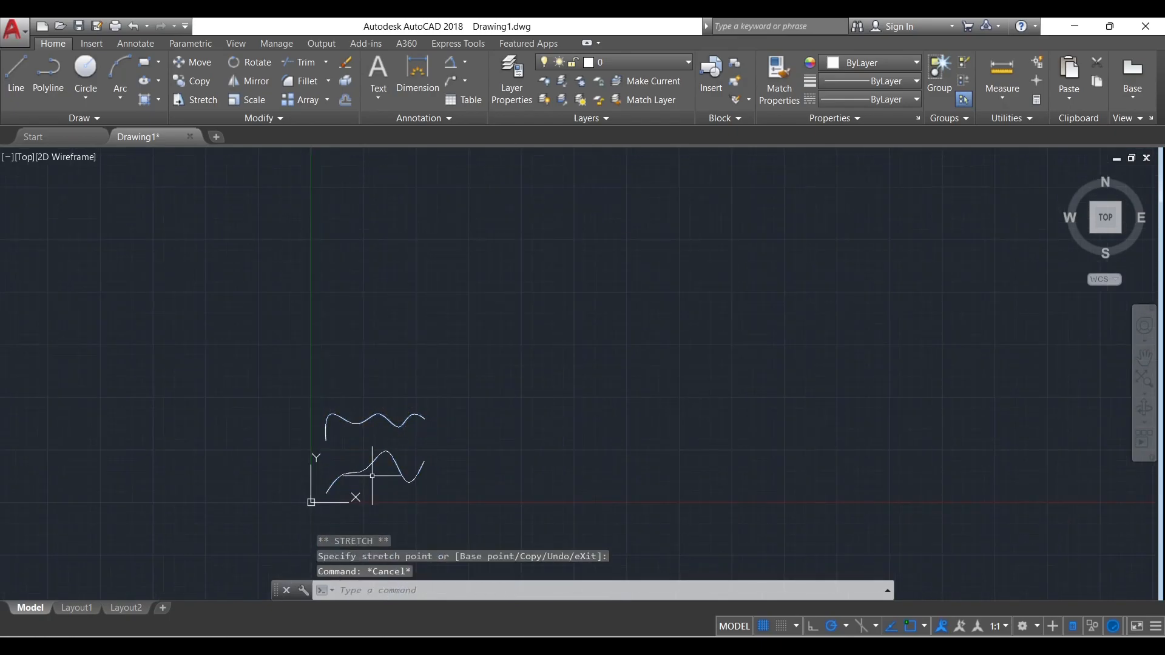
# Draw a horizontal construction line with the Hor option above the two splines.
pyautogui.click(50, 119)
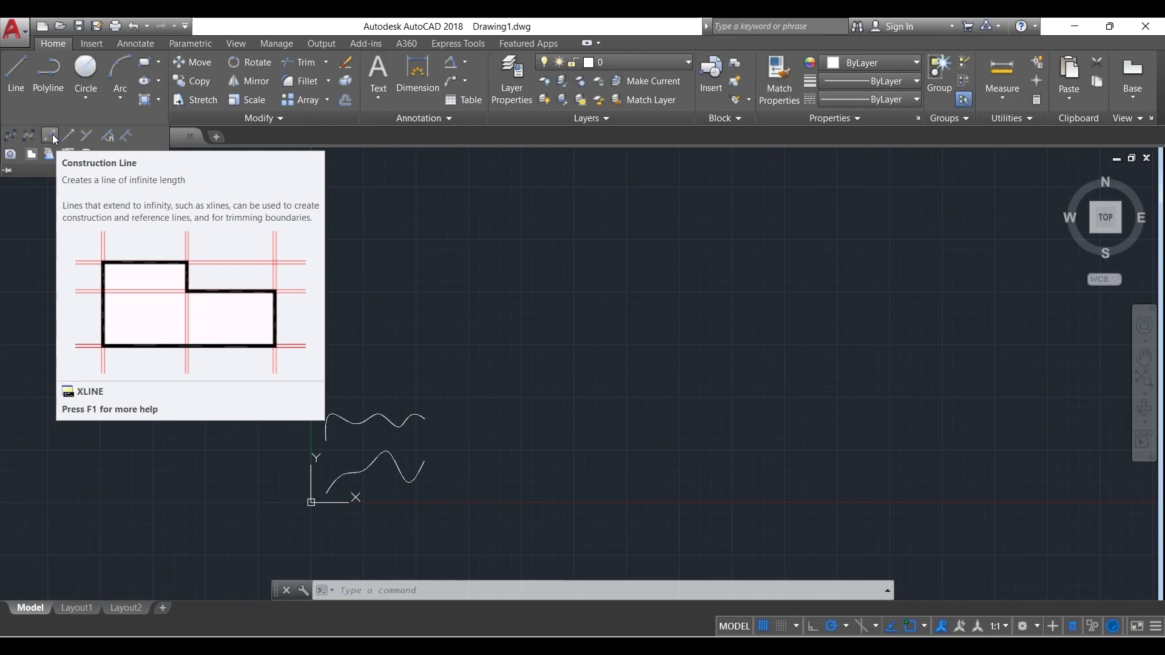
pyautogui.click(52, 136)
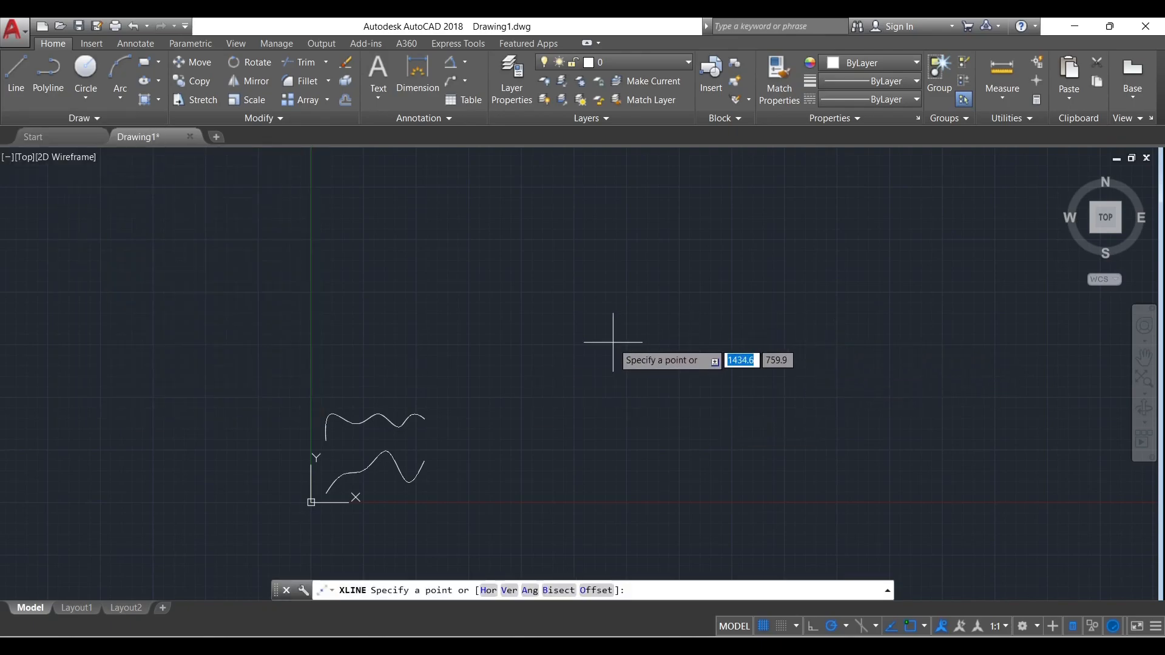
pyautogui.click(488, 591)
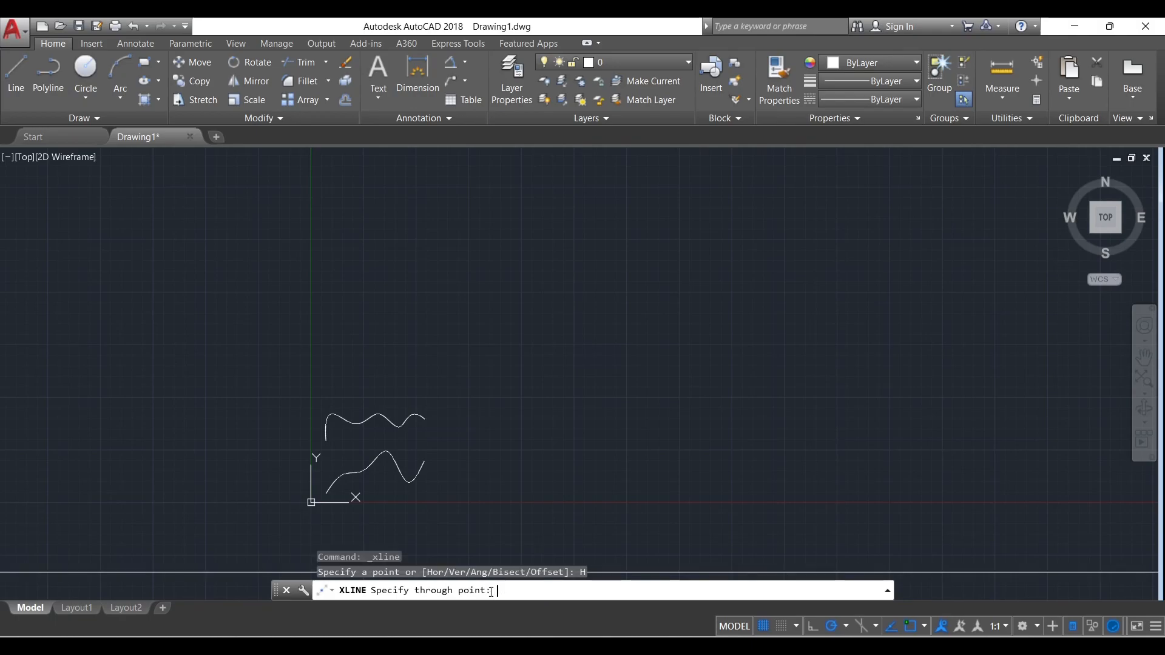
pyautogui.click(510, 330)
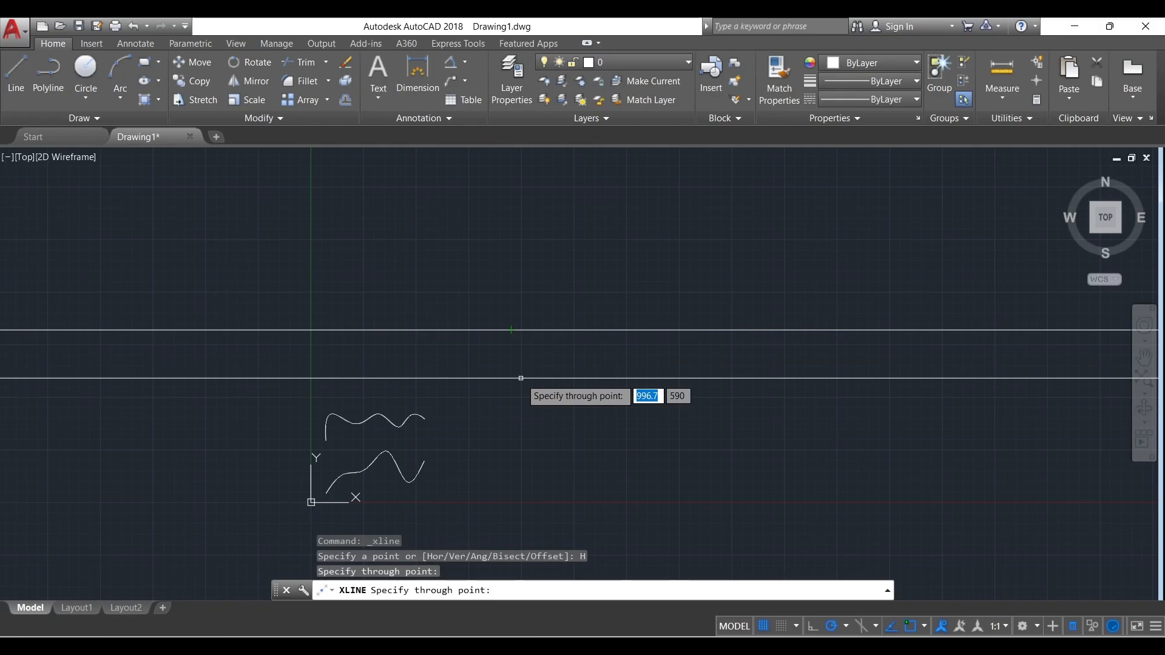
pyautogui.press('Escape')
# Draw a vertical construction line with the Ver option of XLINE, to the right of the two splines.
pyautogui.scroll(-15, 512, 390)
pyautogui.scroll(3, 513, 390)
pyautogui.moveTo(528, 409)
pyautogui.mouseDown(button='middle')
pyautogui.moveTo(442, 377)
pyautogui.moveTo(345, 298)
pyautogui.moveTo(416, 463)
pyautogui.mouseUp(button='middle')
pyautogui.scroll(6, 417, 425)
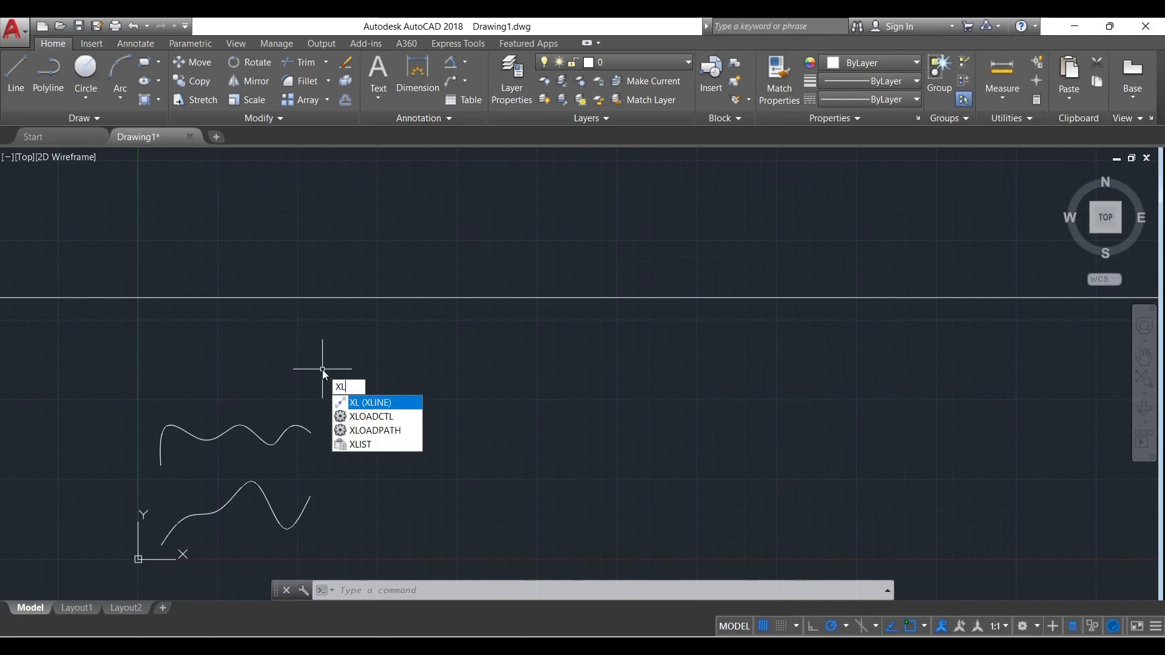
pyautogui.press('Escape')
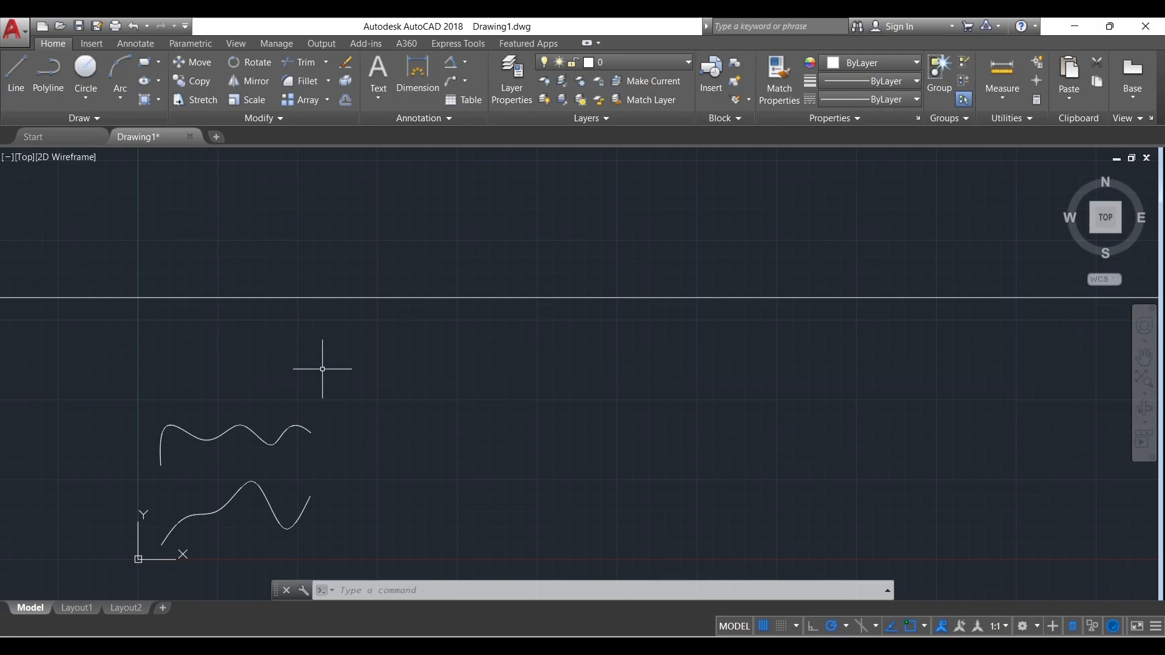
pyautogui.write('xline')
pyautogui.press('Return')
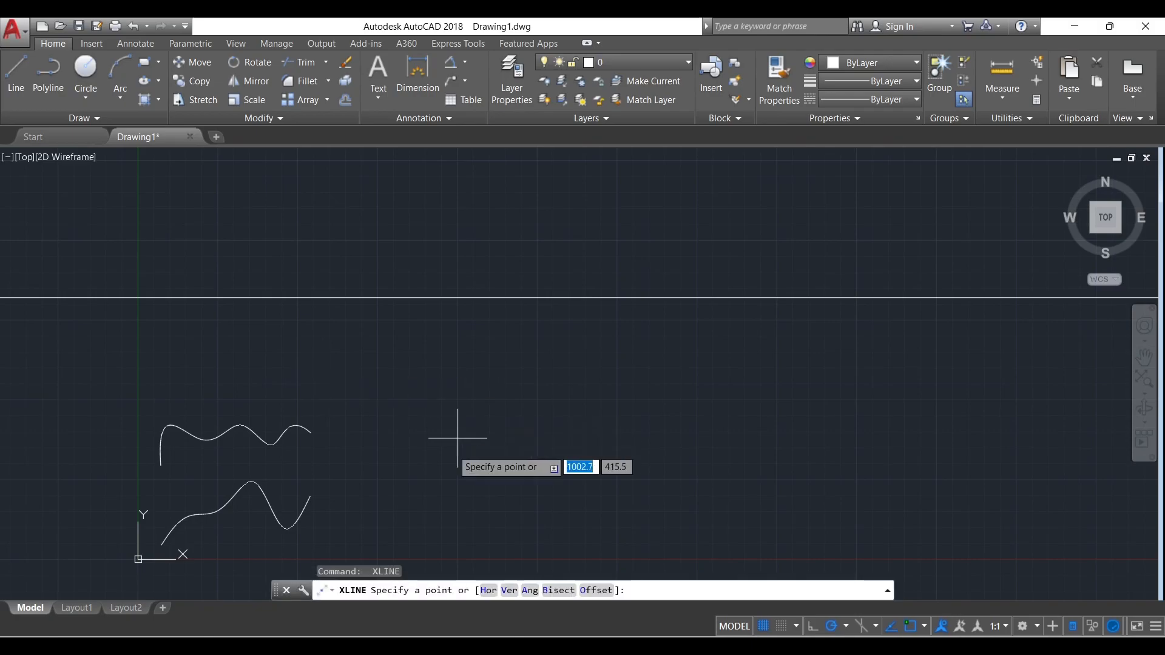
pyautogui.click(509, 590)
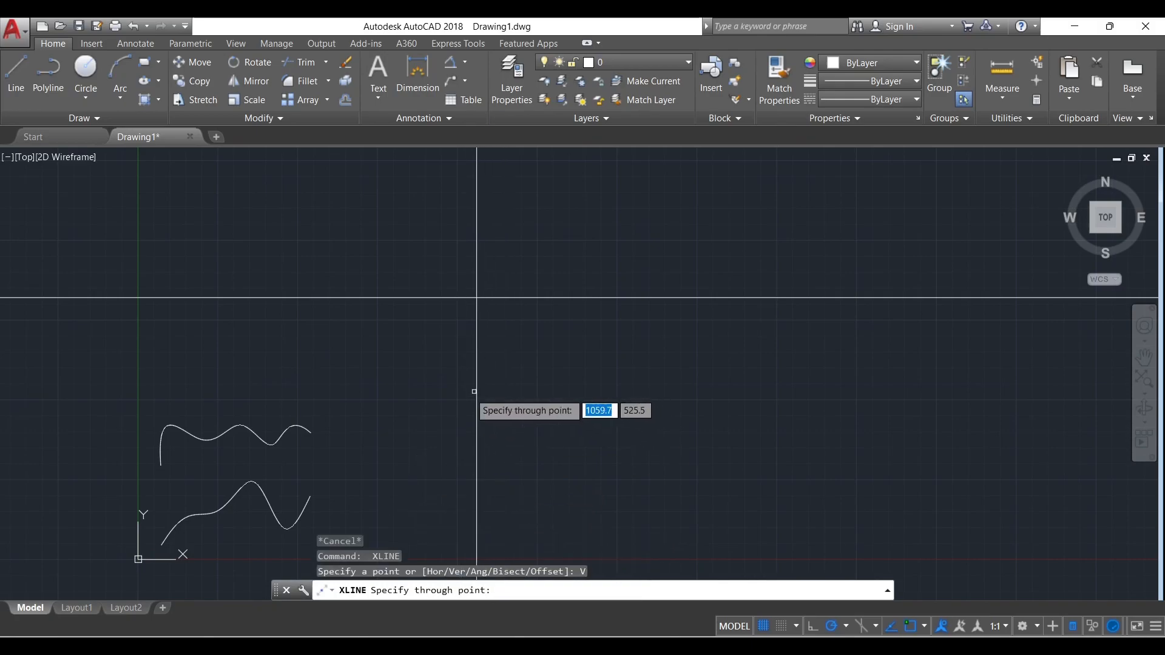
pyautogui.click(446, 417)
pyautogui.press('Escape')
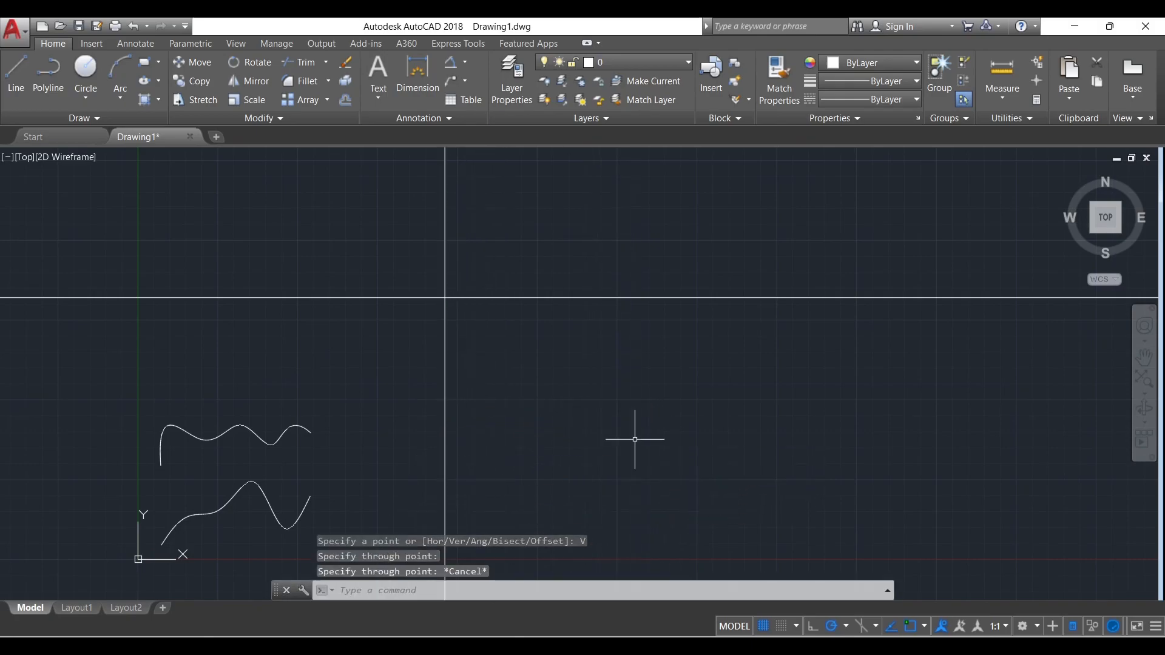
# Draw two circles of different size right of the vertical construction line and below the horizontal one, the larger one farther right.
pyautogui.write('c')
pyautogui.press('Return')
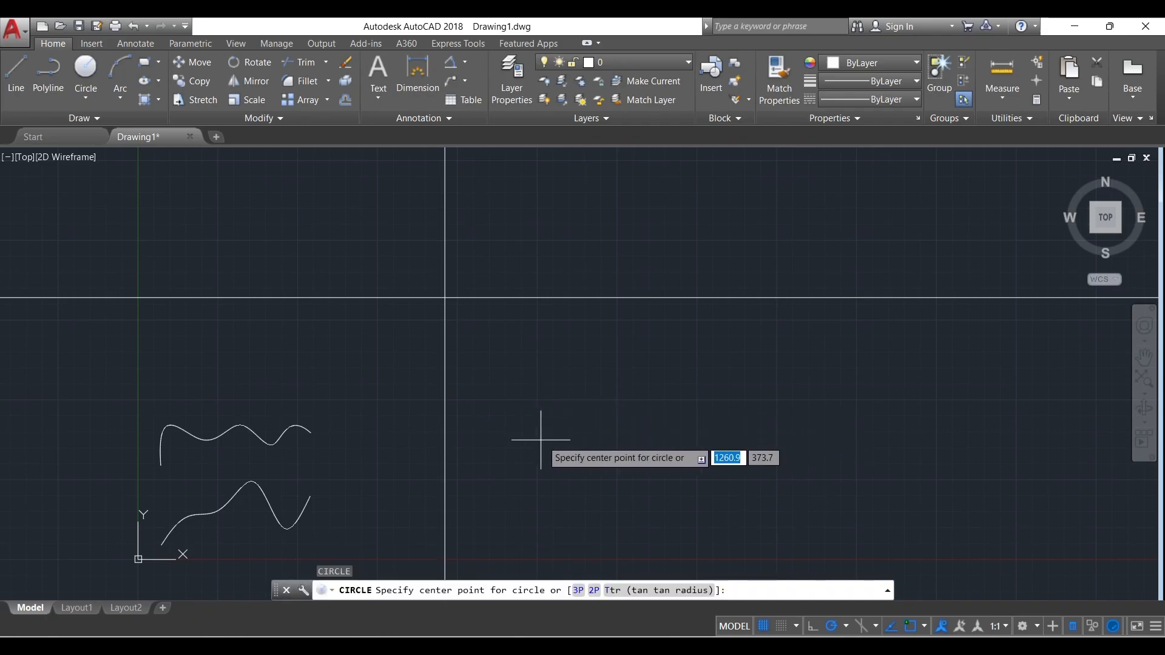
pyautogui.click(566, 431)
pyautogui.click(568, 384)
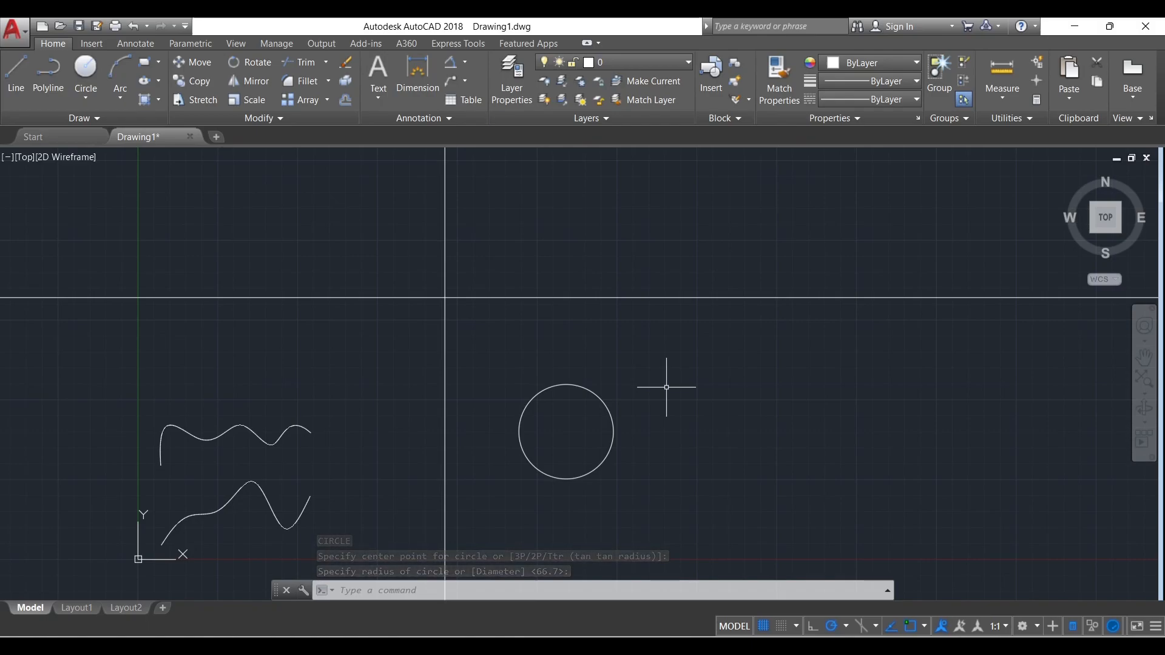
pyautogui.press('Return')
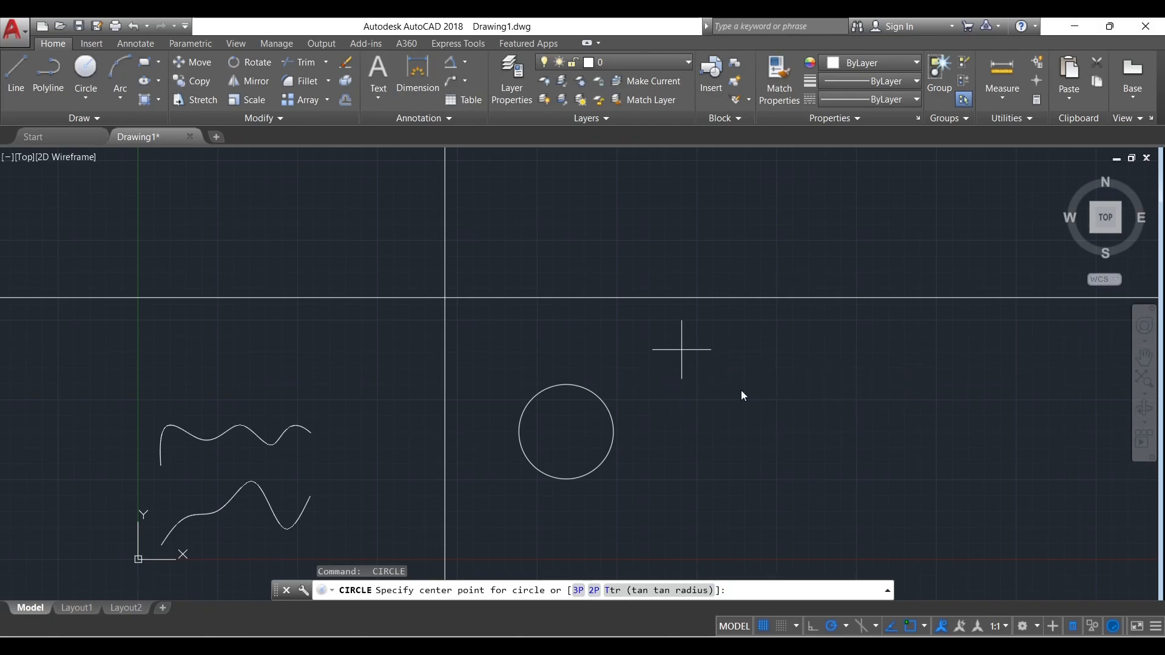
pyautogui.click(759, 399)
pyautogui.press('Escape')
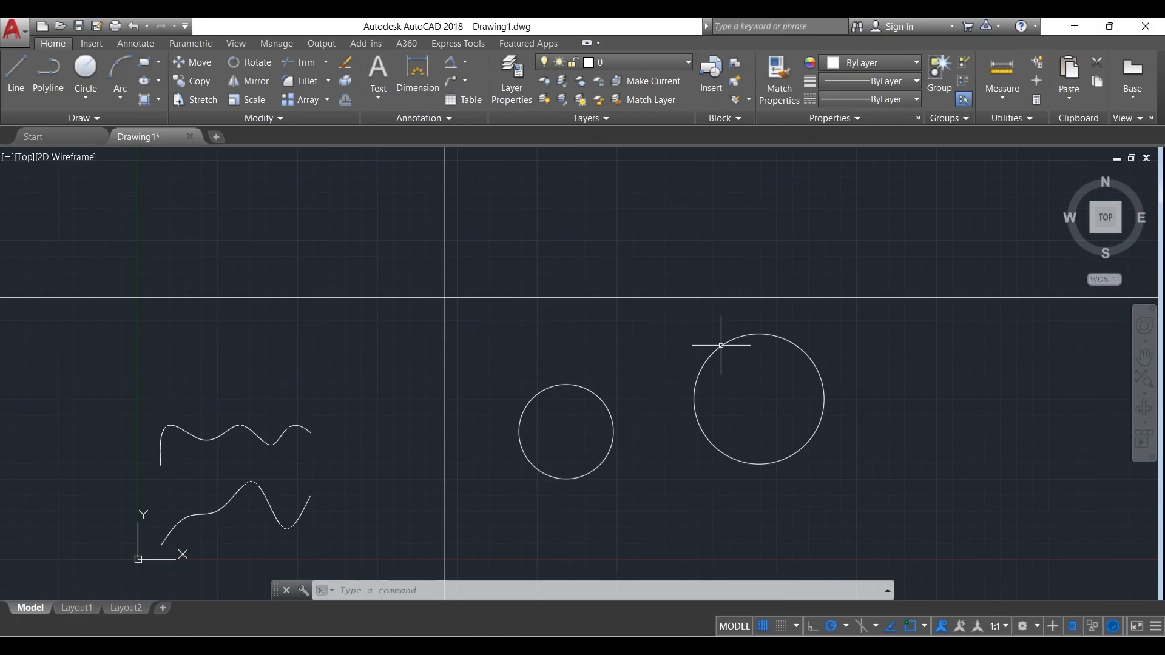
# Draw three rays fanning out from one start point above the circles, two rising and one descending to the right.
pyautogui.scroll(-2, 386, 410)
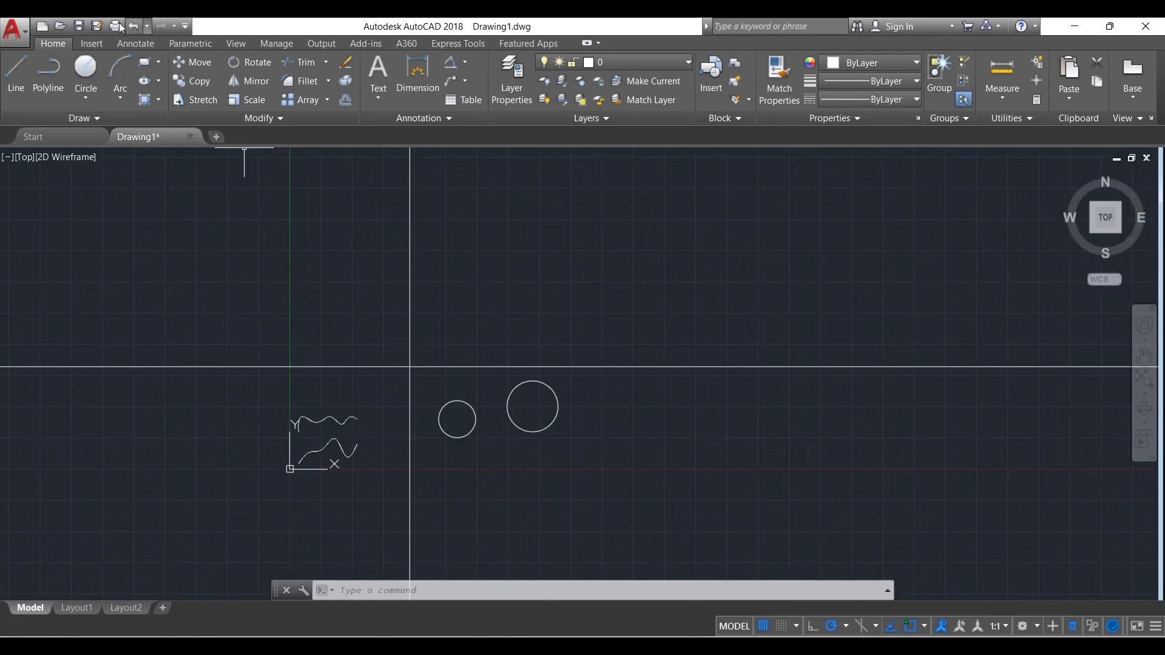
pyautogui.click(73, 117)
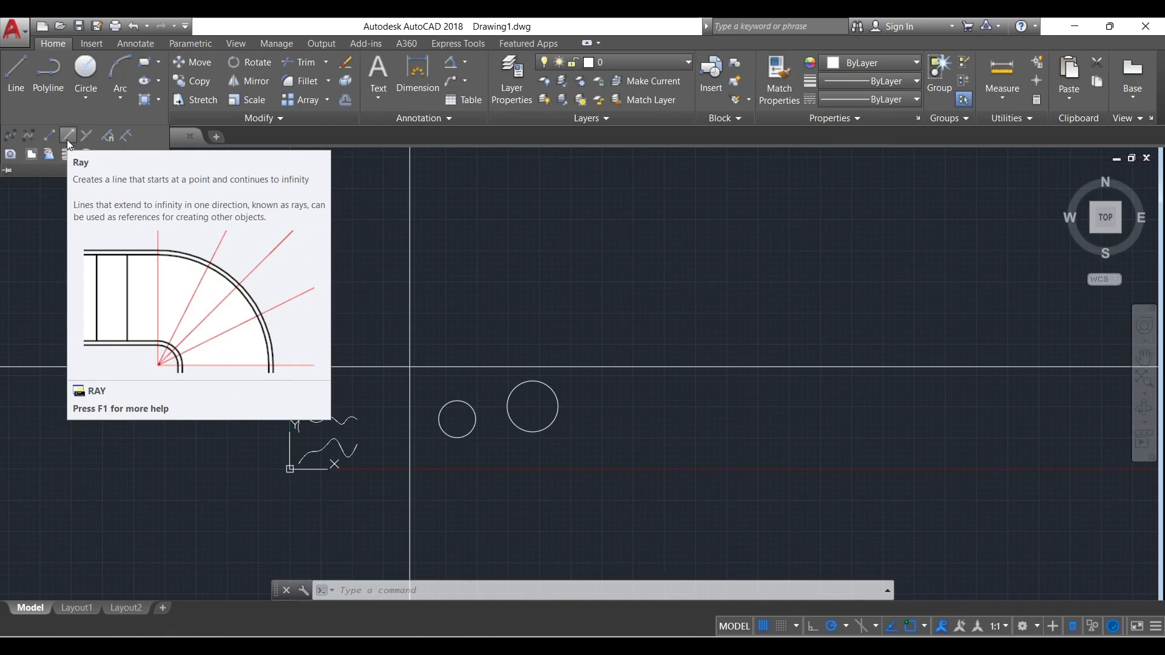
pyautogui.click(66, 139)
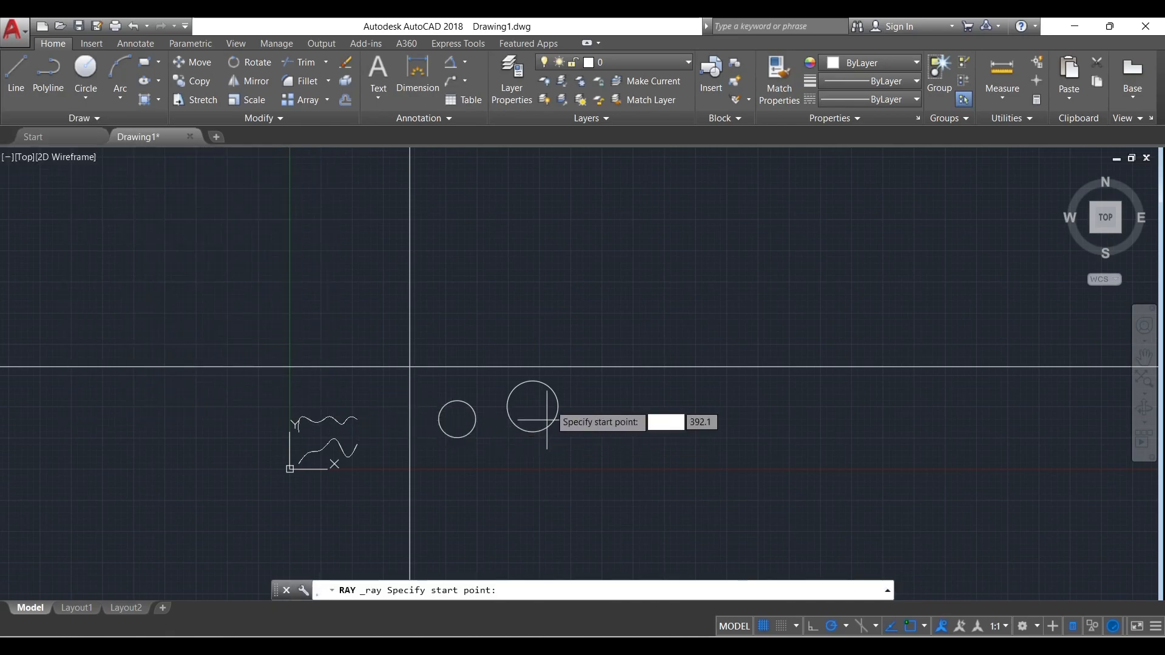
pyautogui.click(485, 340)
pyautogui.click(594, 252)
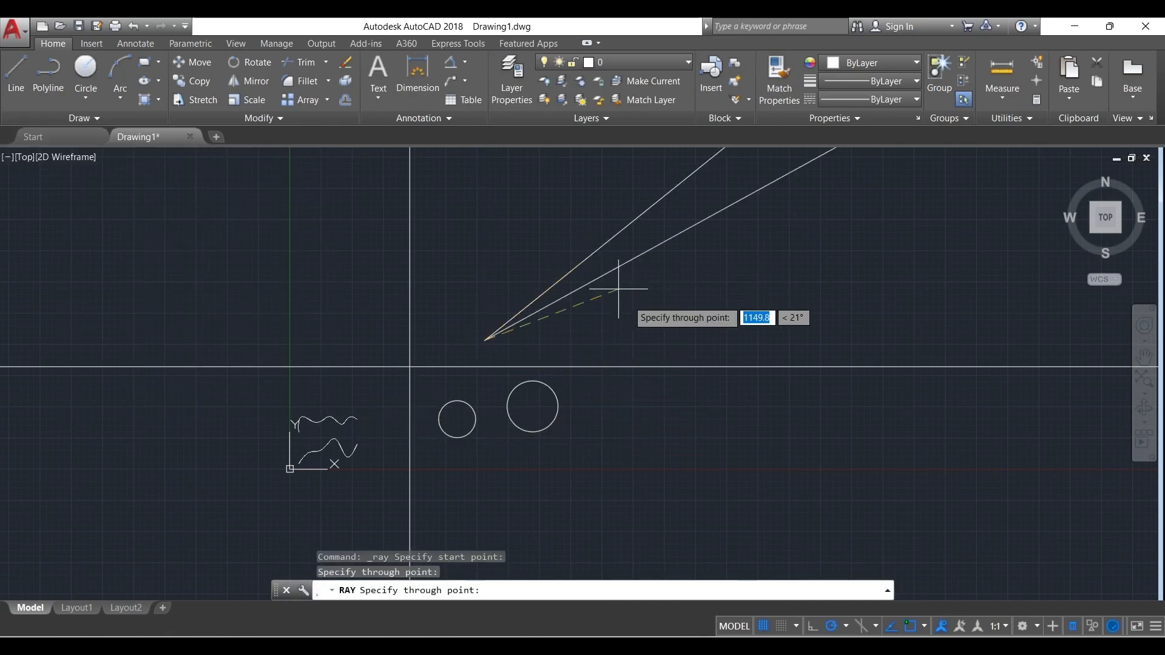
pyautogui.click(634, 310)
pyautogui.click(621, 410)
pyautogui.press('Return')
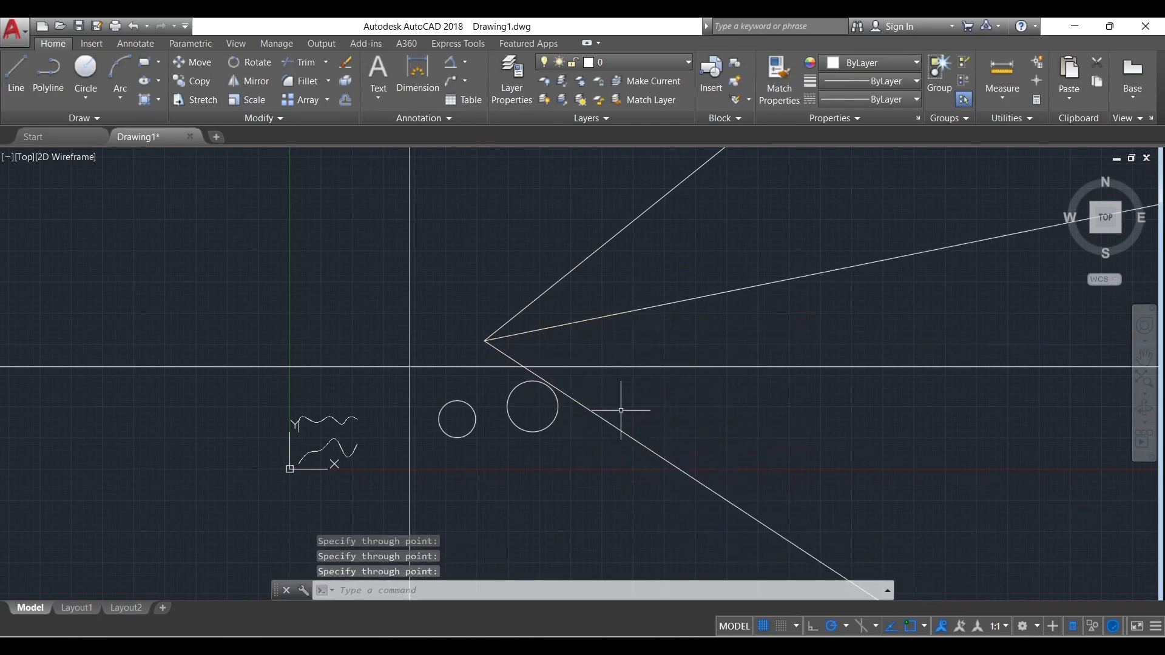
# Examine how far the rays extend from their shared start point compared with the horizontal and vertical construction lines.
pyautogui.scroll(-3, 621, 414)
pyautogui.scroll(-2, 549, 397)
pyautogui.scroll(6, 603, 382)
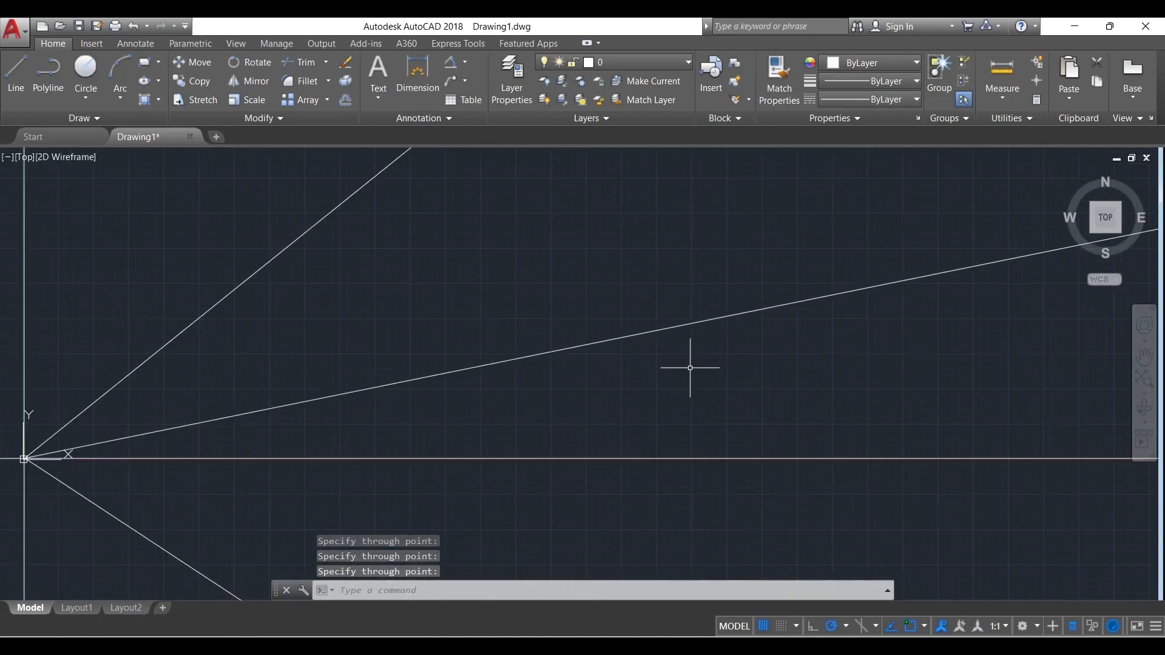
pyautogui.moveTo(438, 386); pyautogui.dragTo(615, 334, button='middle')
pyautogui.scroll(-2, 724, 323)
pyautogui.scroll(10, 297, 398)
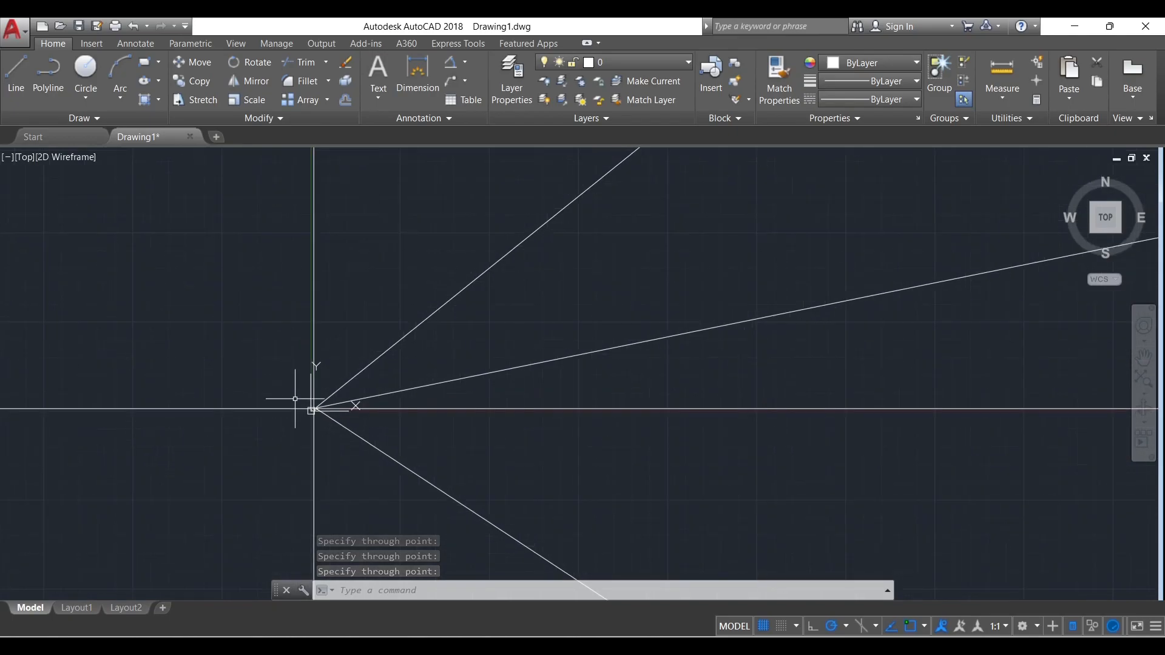
pyautogui.scroll(8, 208, 395)
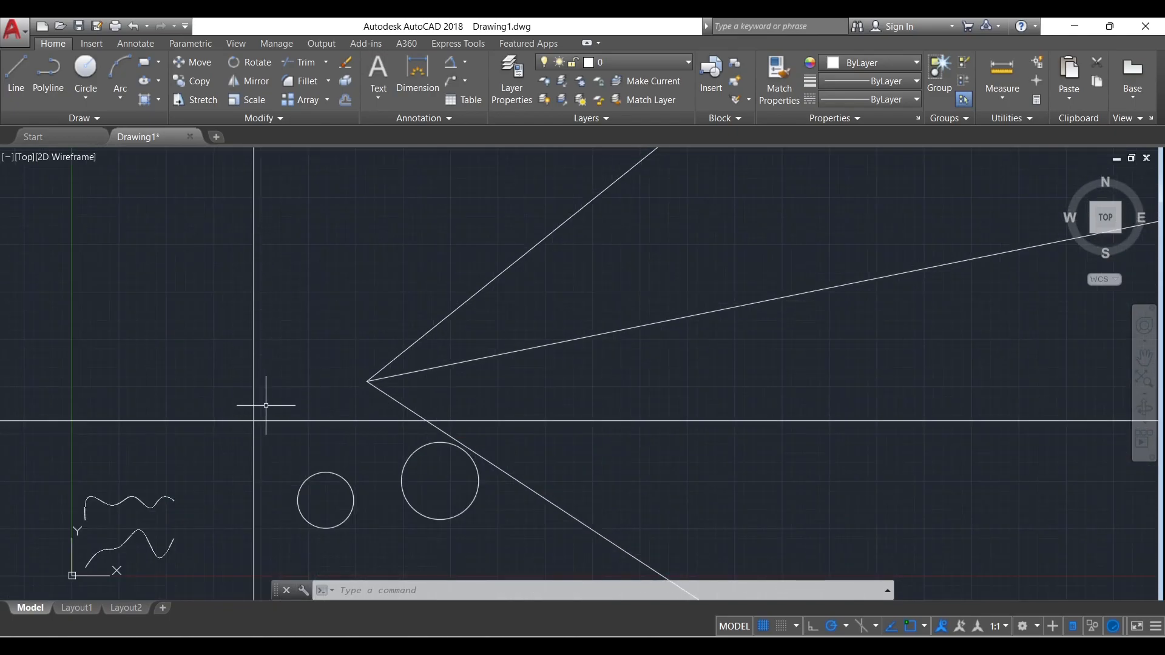
pyautogui.scroll(-5, 377, 377)
pyautogui.scroll(7, 381, 373)
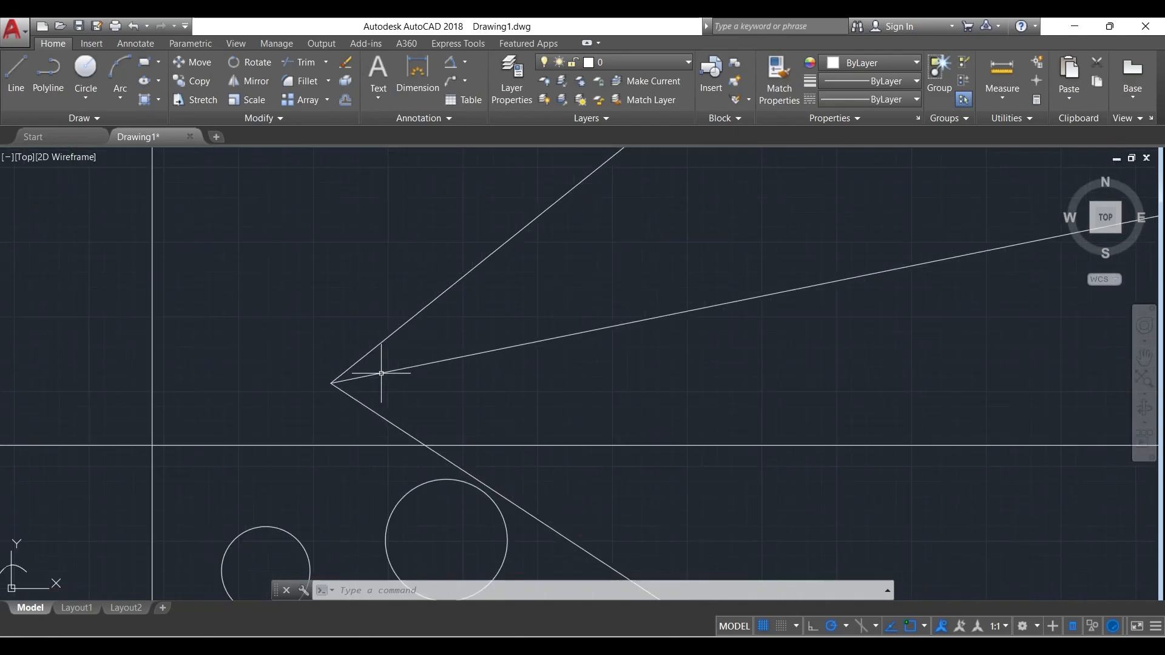
pyautogui.scroll(-5, 381, 374)
pyautogui.scroll(2, 340, 437)
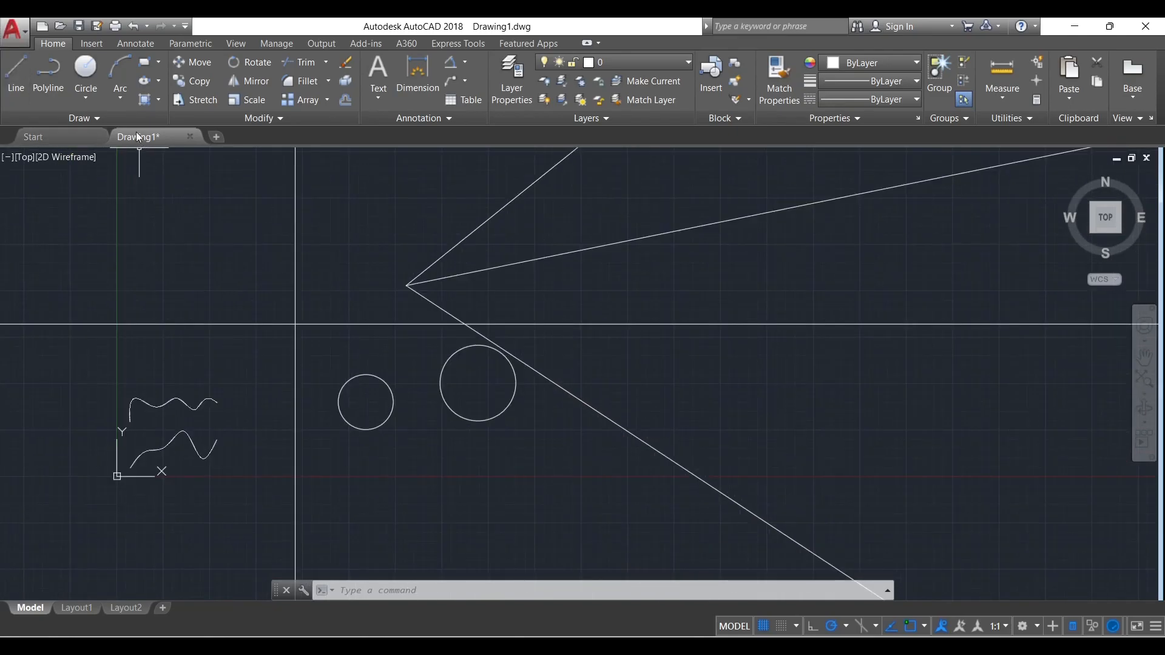
# Place five point objects above the horizontal construction line, four left of the vertical construction line and one on it.
pyautogui.click(129, 115)
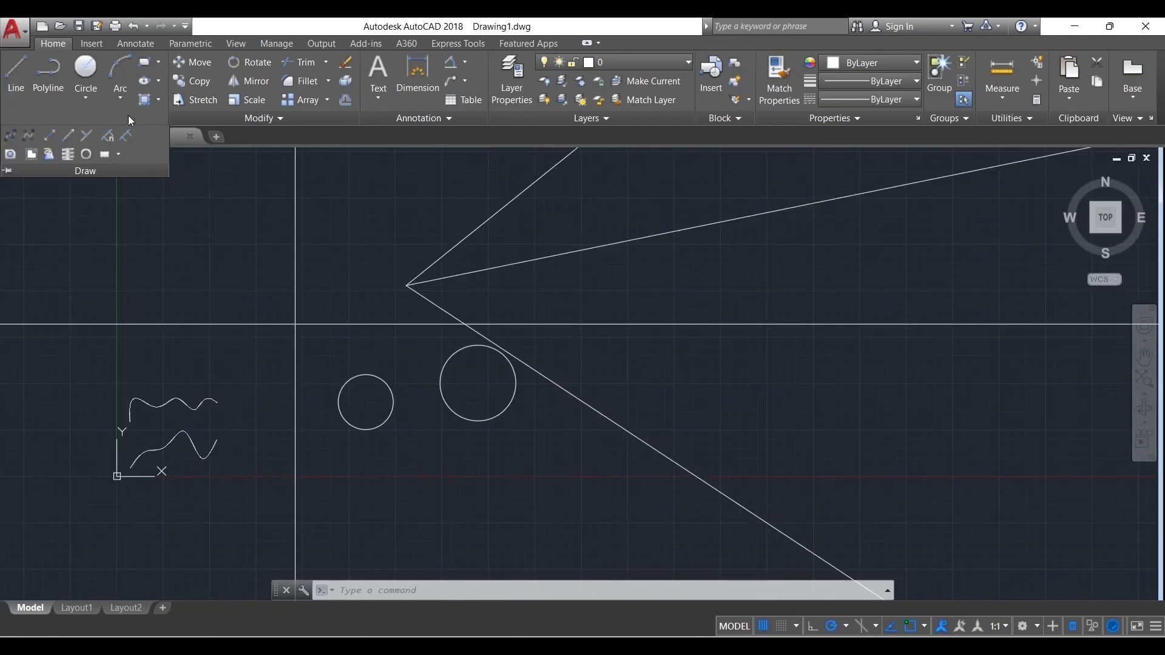
pyautogui.click(86, 136)
pyautogui.click(188, 233)
pyautogui.click(175, 276)
pyautogui.click(252, 279)
pyautogui.press('Return')
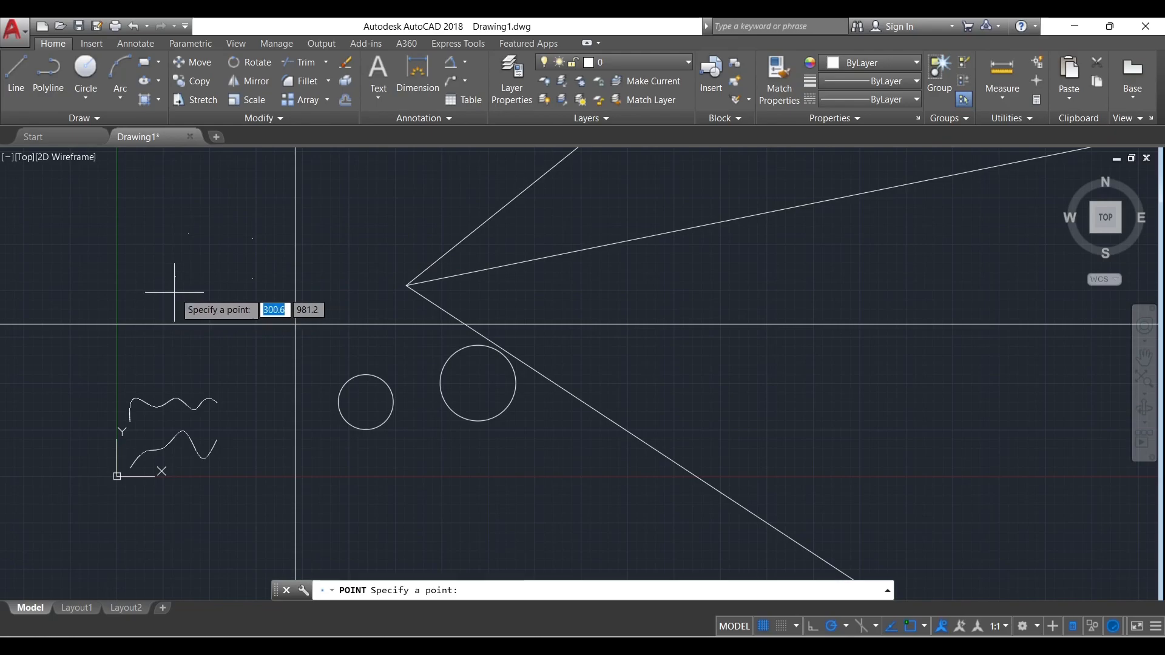
pyautogui.press('Escape')
# Change the point style to a cross inside a square with the DDPTYPE command and check the restyled points.
pyautogui.scroll(2, 285, 243)
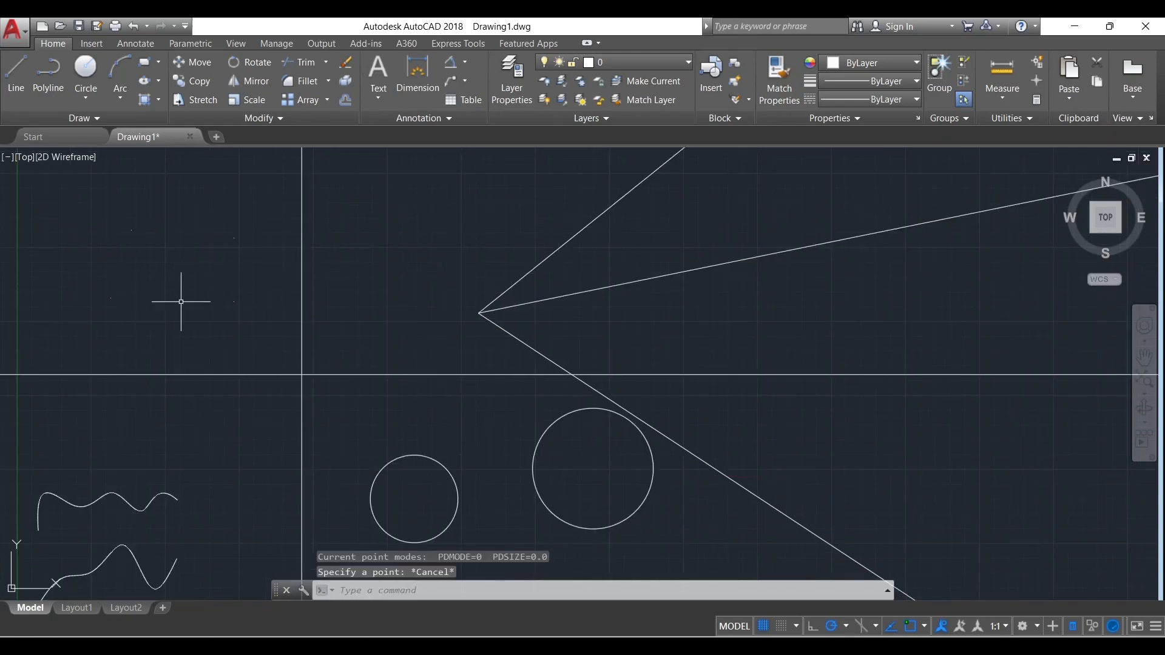
pyautogui.scroll(2, 94, 250)
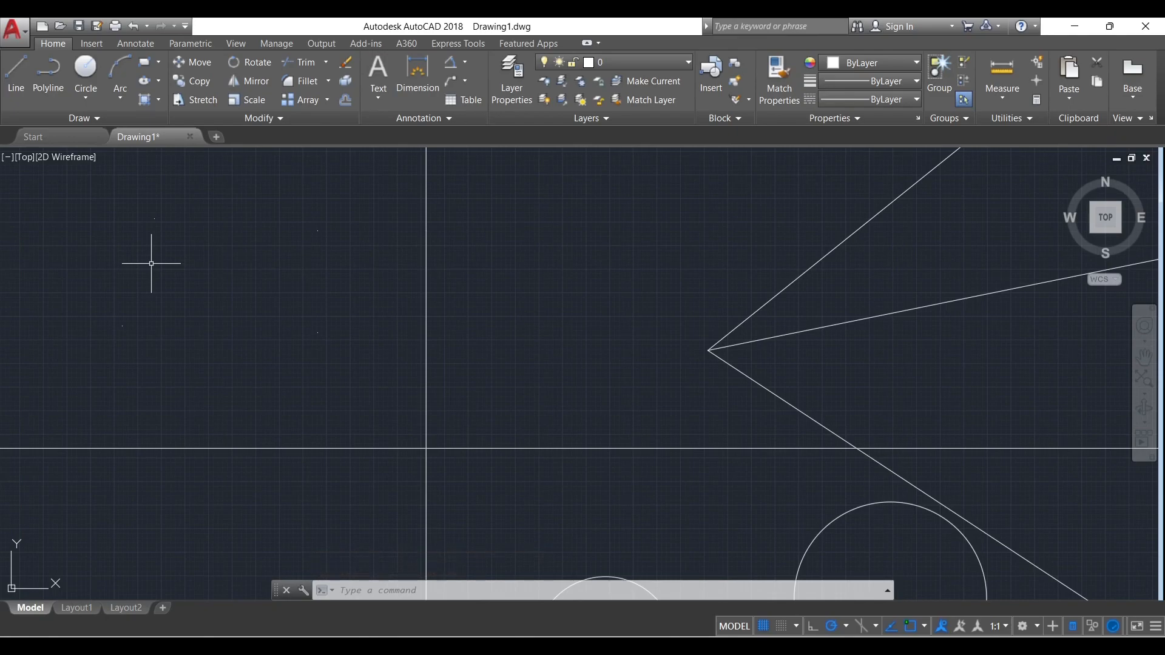
pyautogui.write('DDPTYPE')
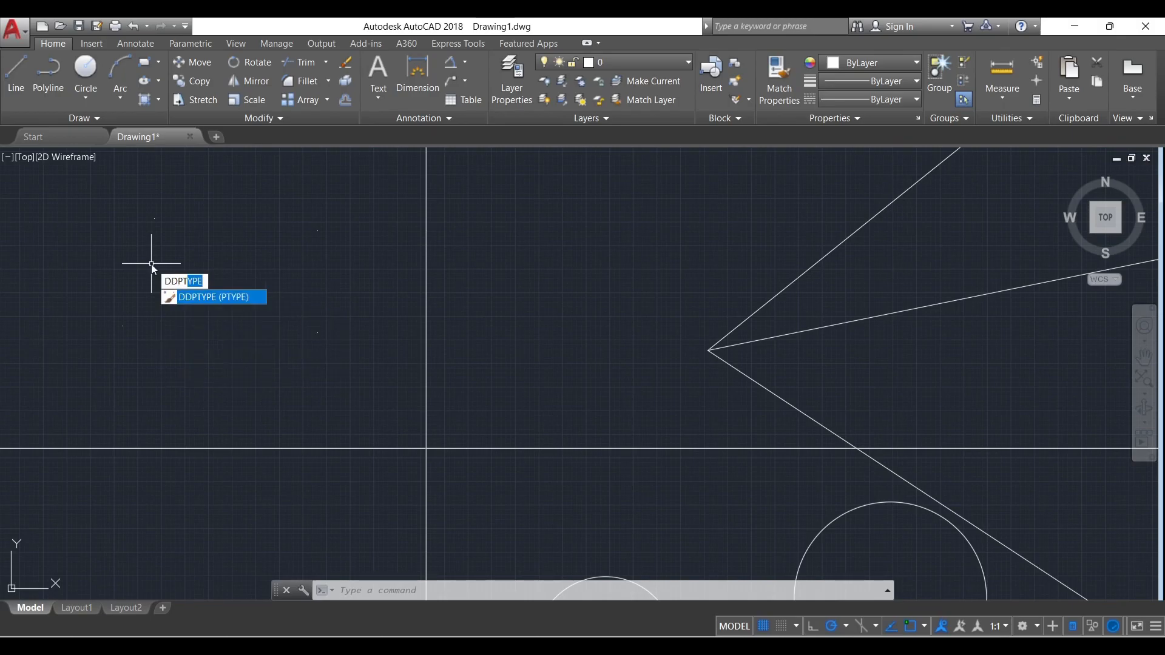
pyautogui.press('Return')
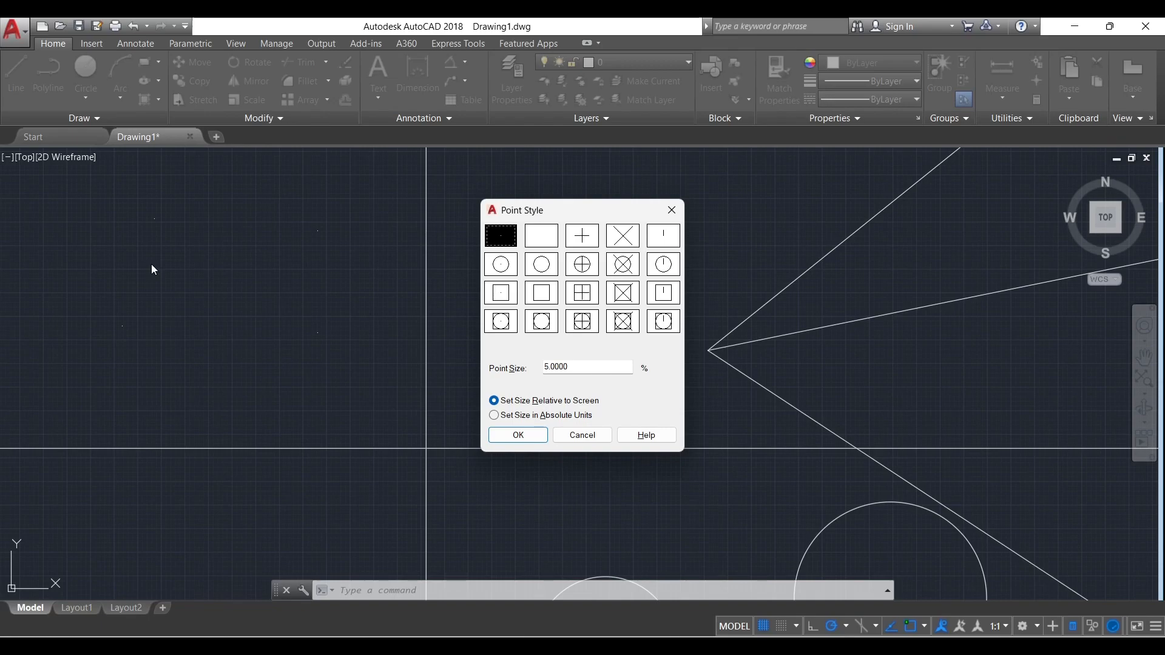
pyautogui.click(581, 295)
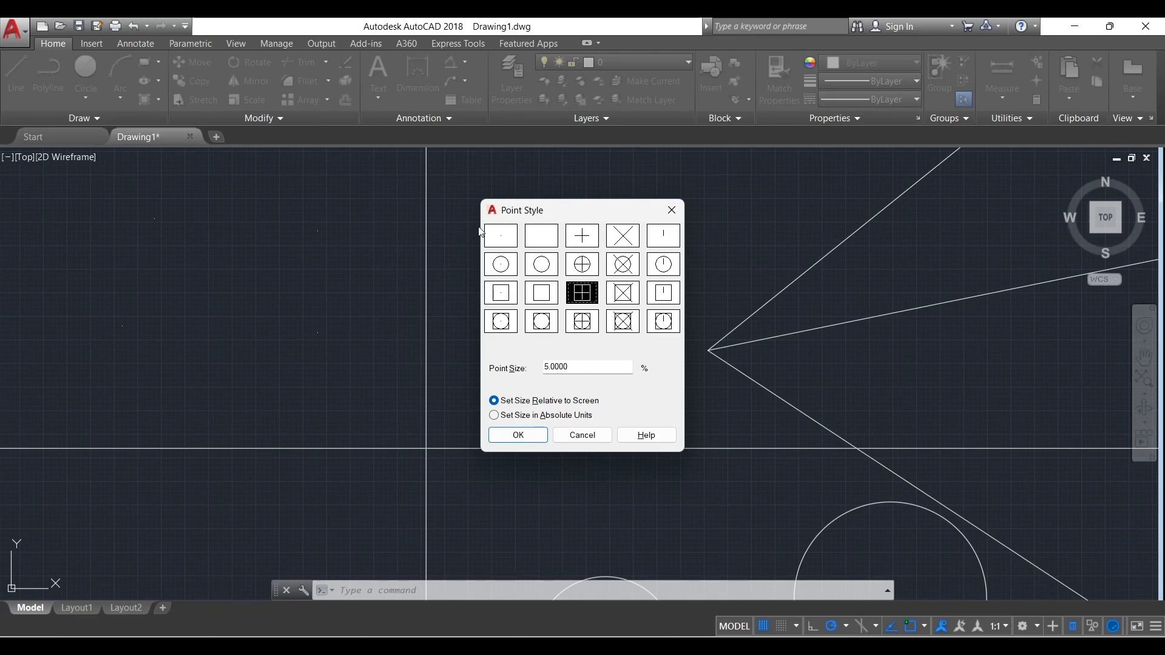
pyautogui.click(519, 435)
pyautogui.scroll(3, 203, 258)
pyautogui.scroll(-4, 428, 279)
pyautogui.scroll(5, 568, 257)
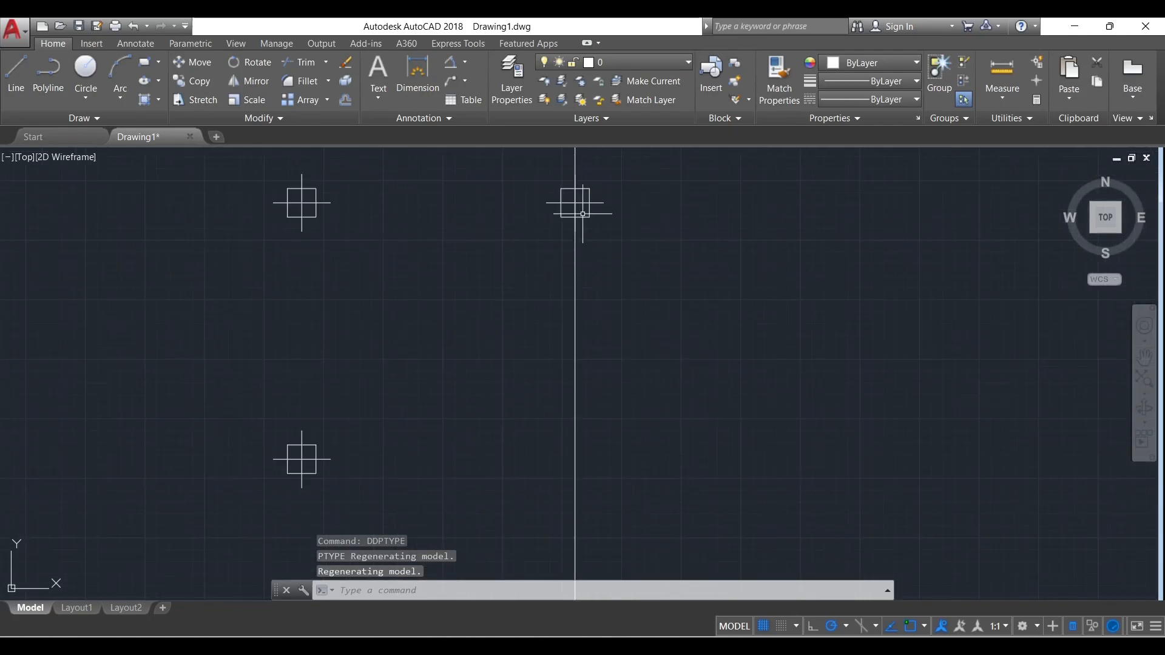
# Draw a horizontal line 500 long between the vertical construction line and the uppermost ray, above the points.
pyautogui.scroll(-3, 462, 294)
pyautogui.scroll(-4, 466, 307)
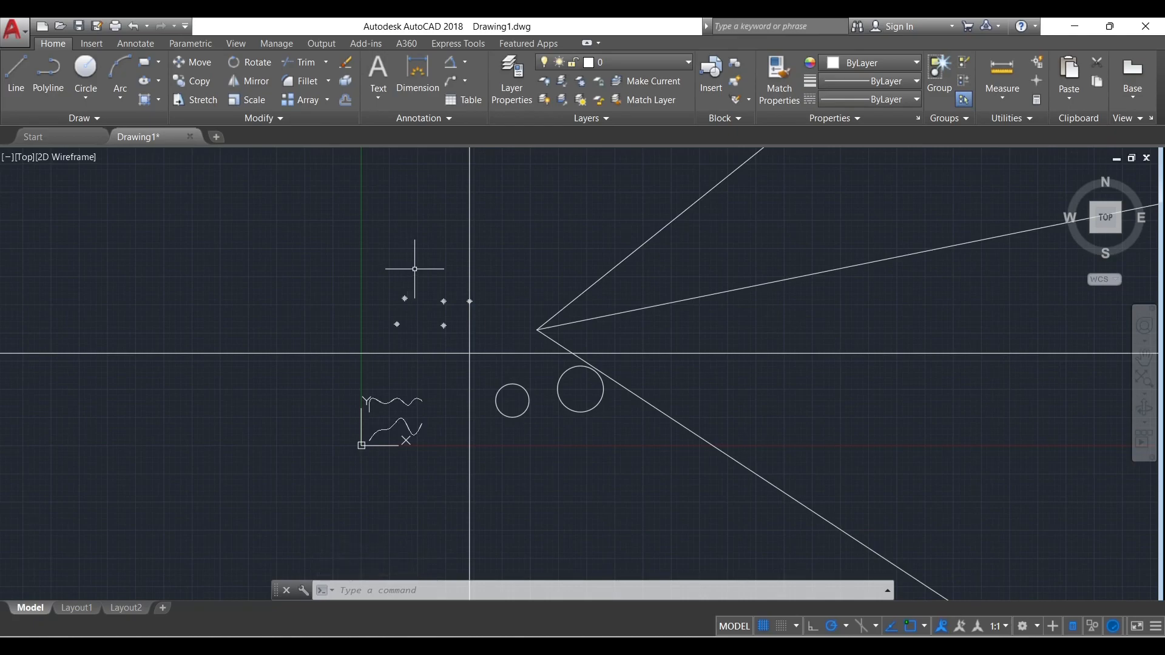
pyautogui.click(85, 118)
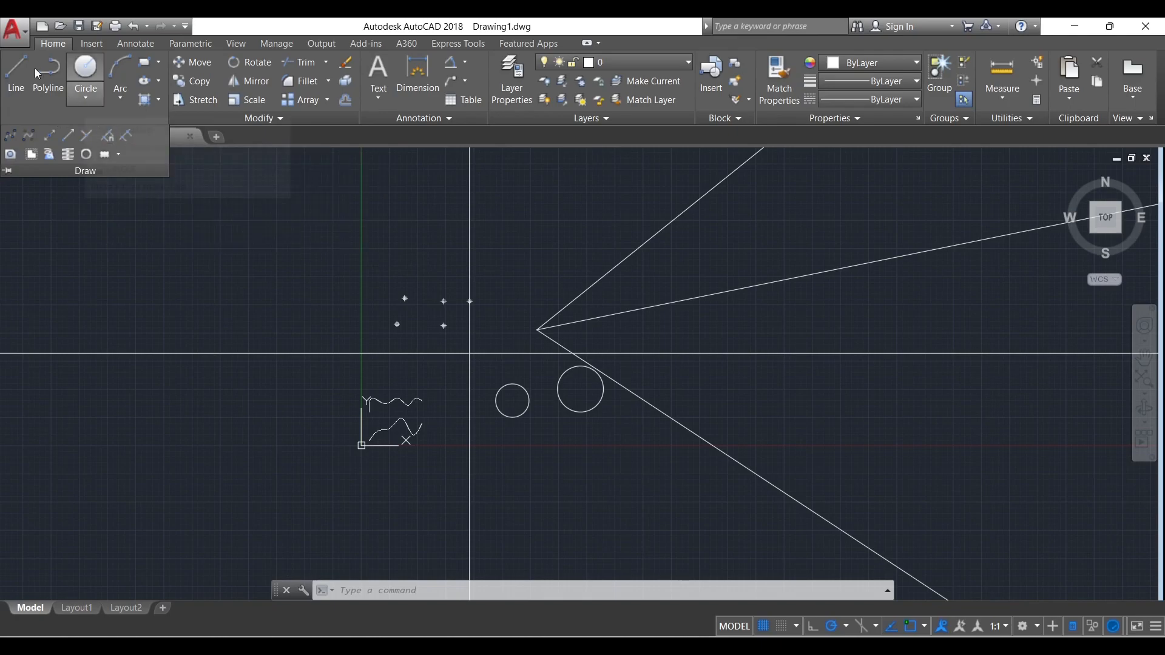
pyautogui.click(8, 79)
pyautogui.moveTo(467, 239); pyautogui.dragTo(286, 309, button='middle')
pyautogui.scroll(6, 293, 338)
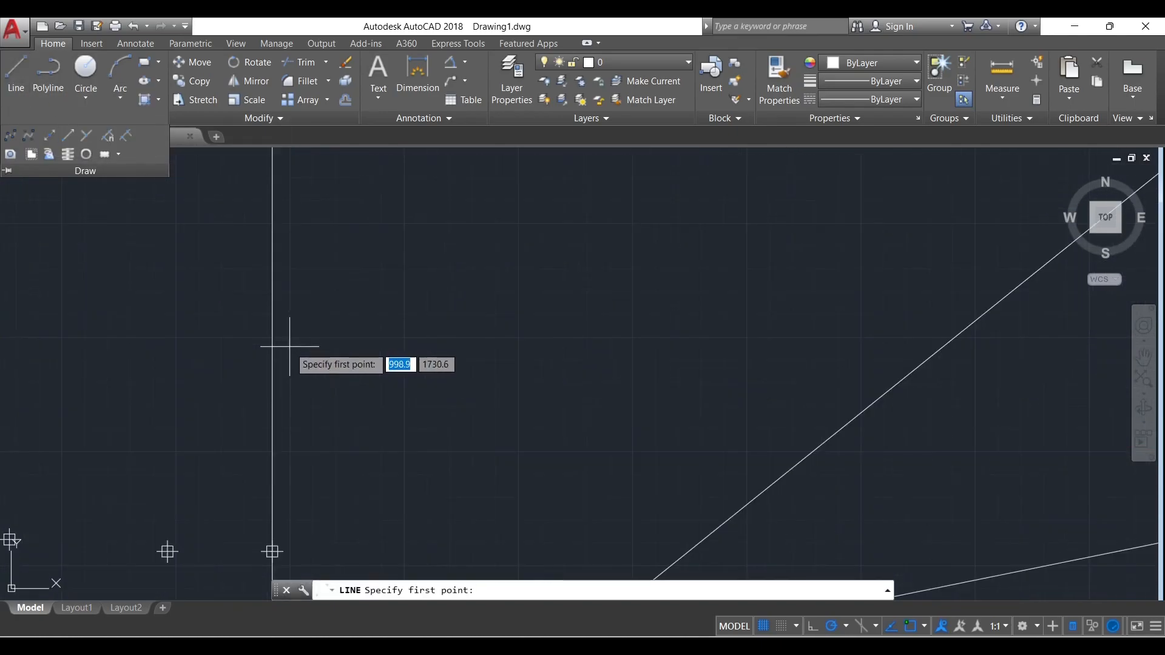
pyautogui.click(357, 383)
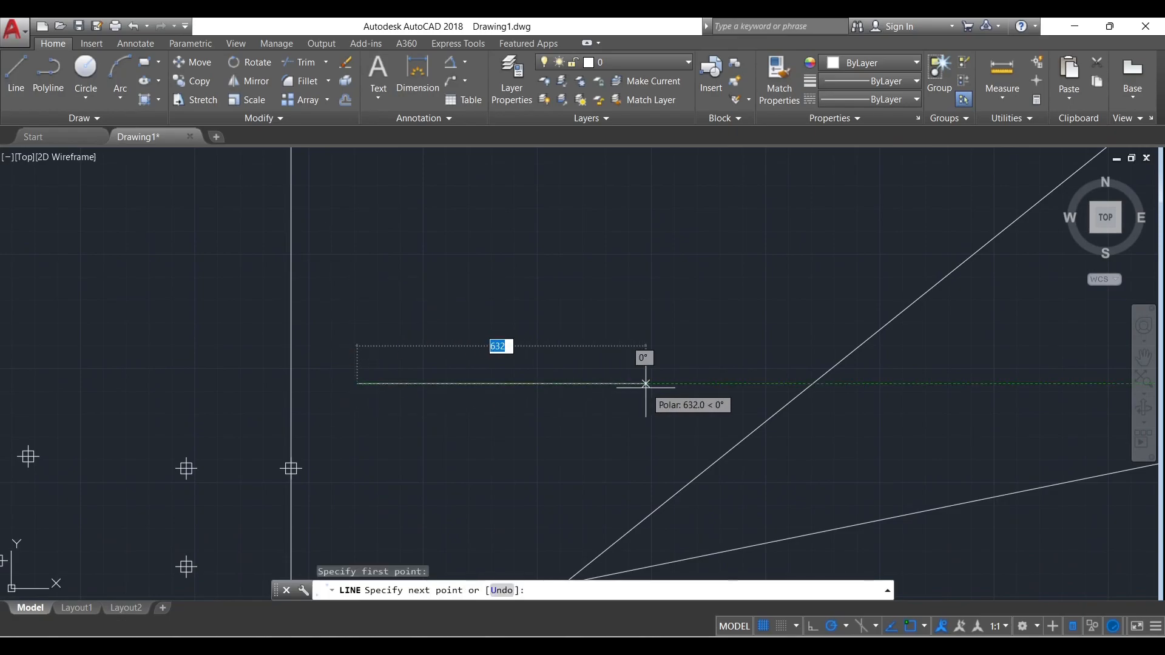
pyautogui.write('500')
pyautogui.press('Return')
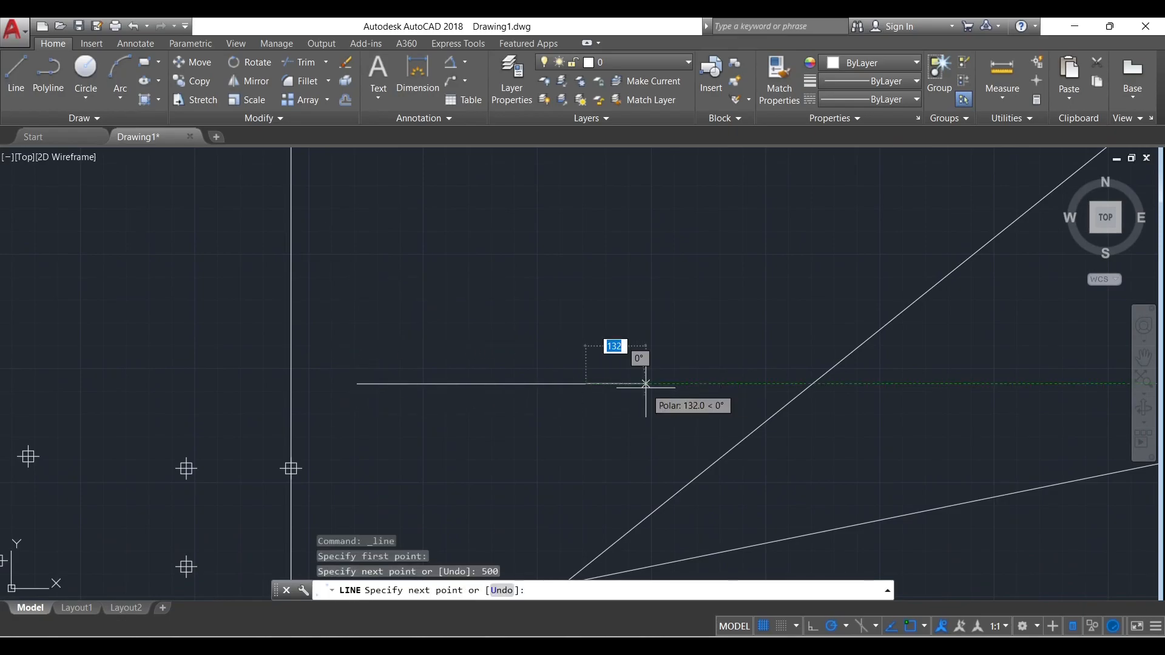
pyautogui.press('Escape')
# End the Line command and divide the 500-long horizontal line into 3 equal segments with the Divide command.
pyautogui.scroll(2, 550, 397)
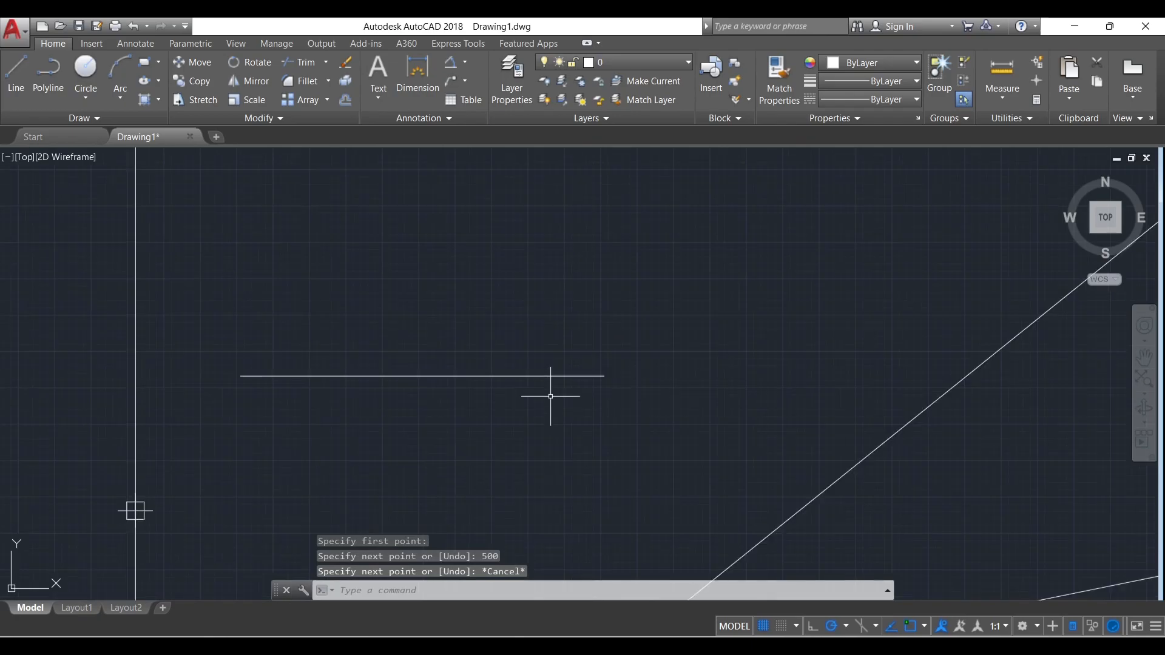
pyautogui.click(89, 119)
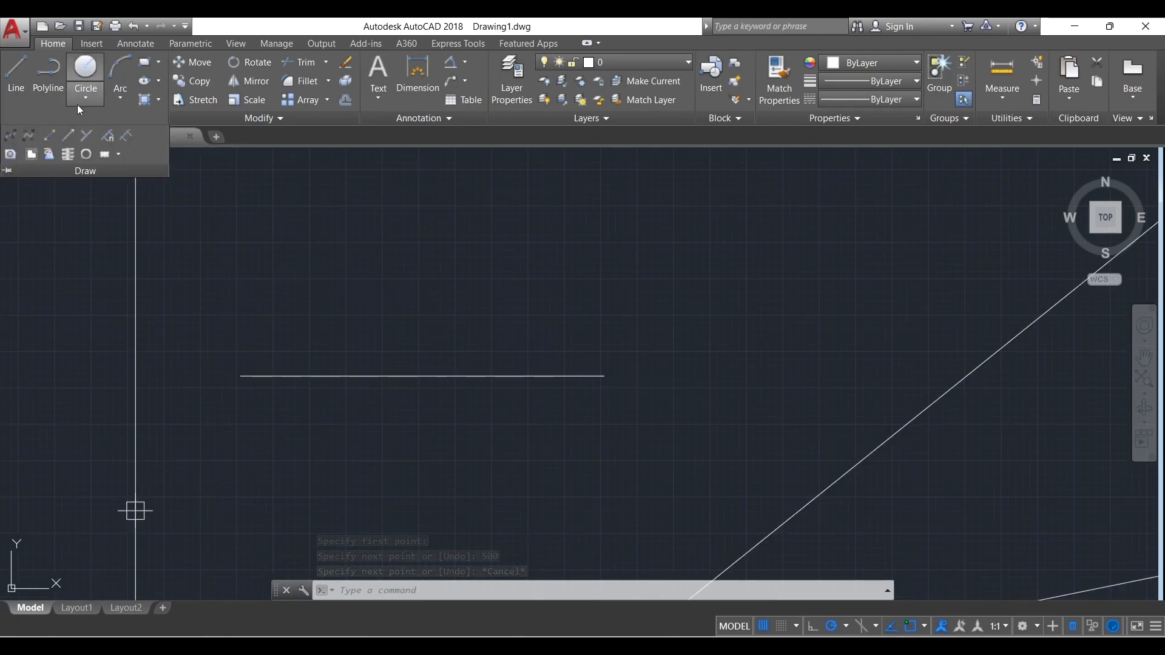
pyautogui.click(108, 136)
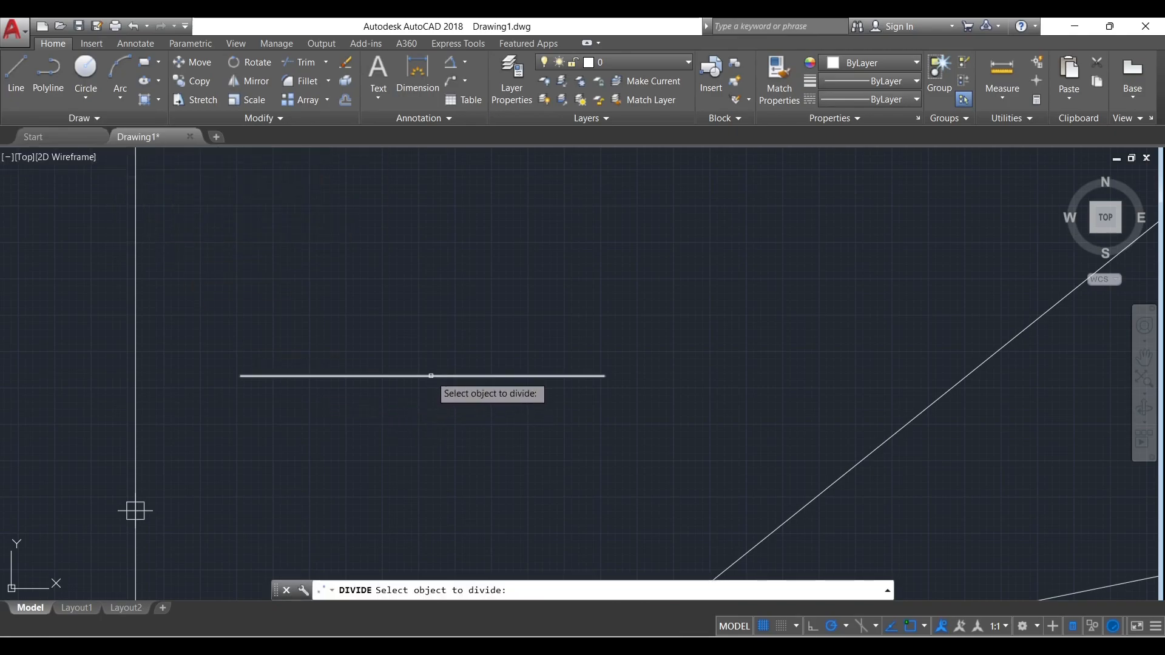
pyautogui.click(431, 376)
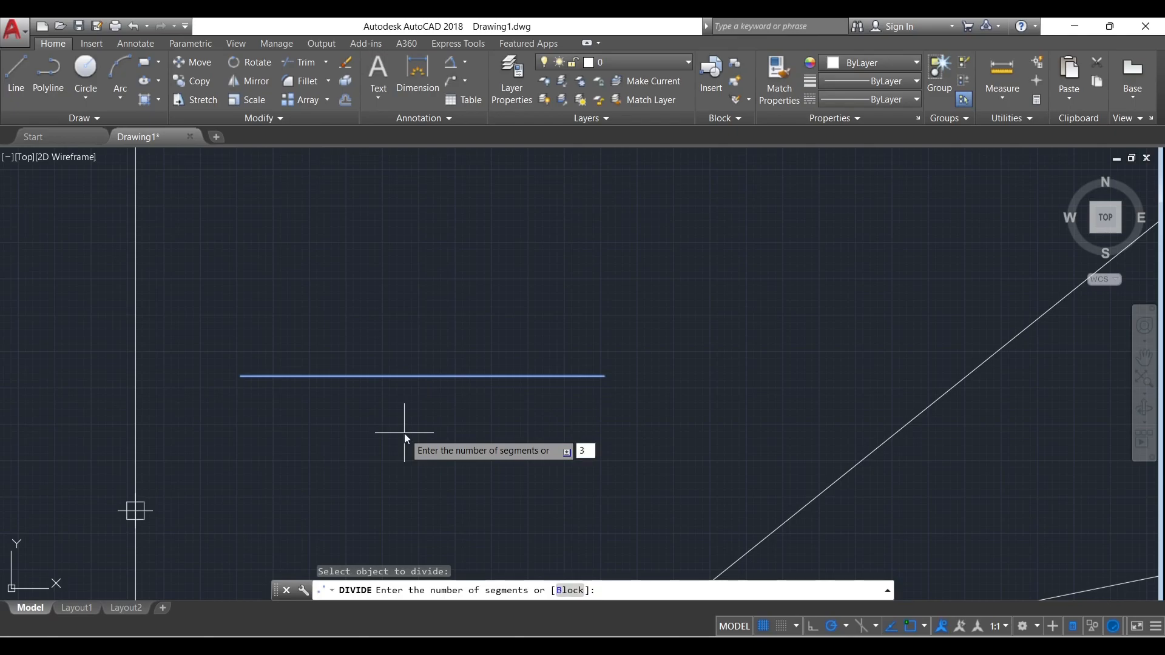
pyautogui.press('Return')
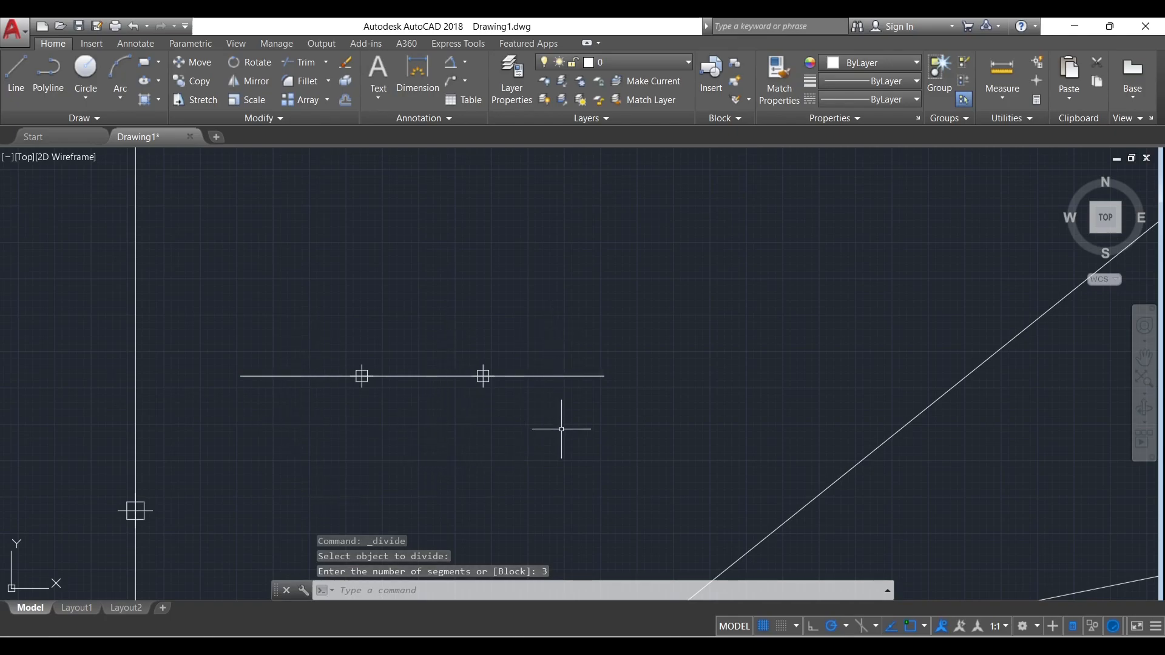
# Add a linear dimension above the divided line, from its left end to the first division point.
pyautogui.click(465, 61)
pyautogui.click(479, 87)
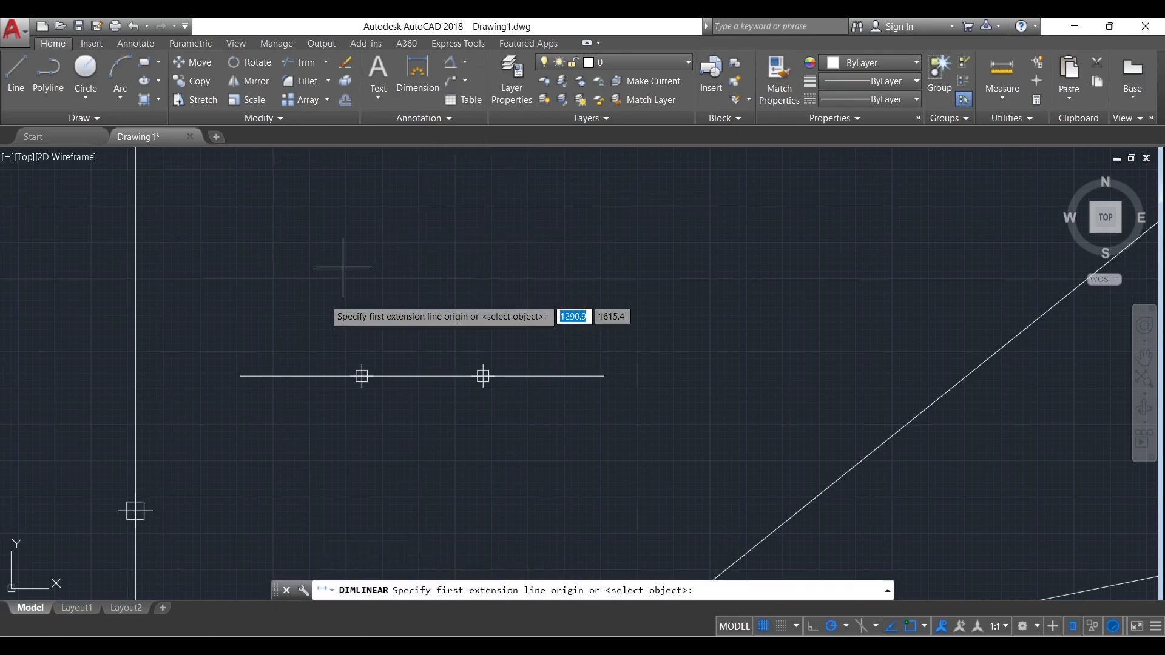
pyautogui.click(241, 377)
pyautogui.scroll(5, 344, 376)
pyautogui.click(412, 357)
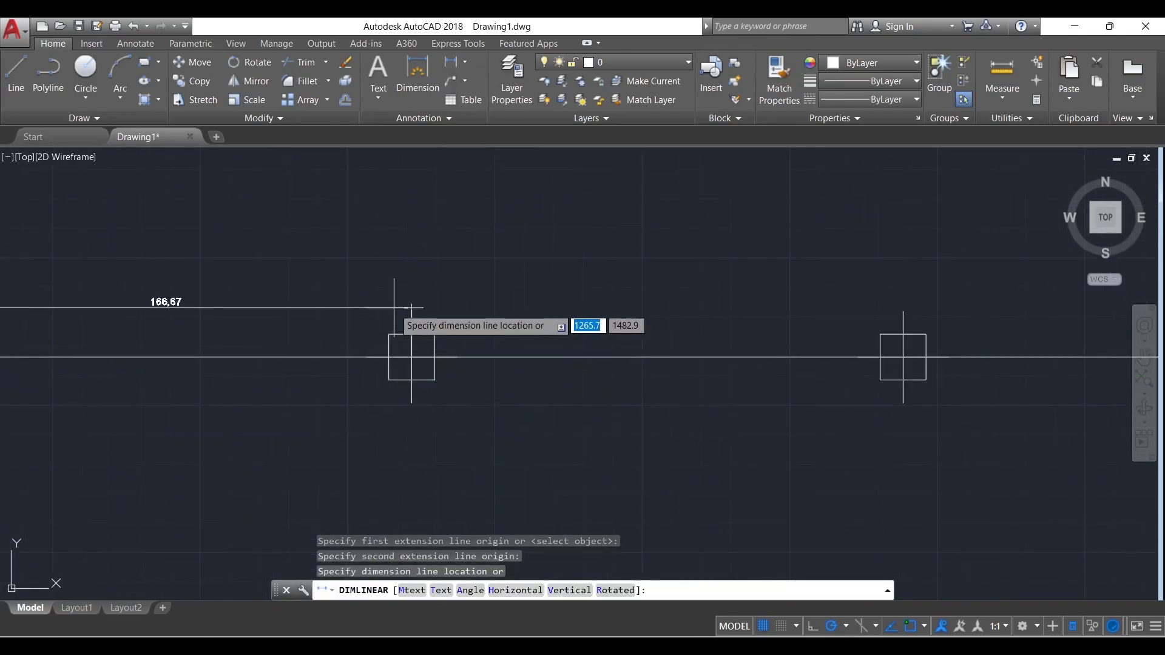
pyautogui.click(302, 308)
pyautogui.scroll(4, 149, 305)
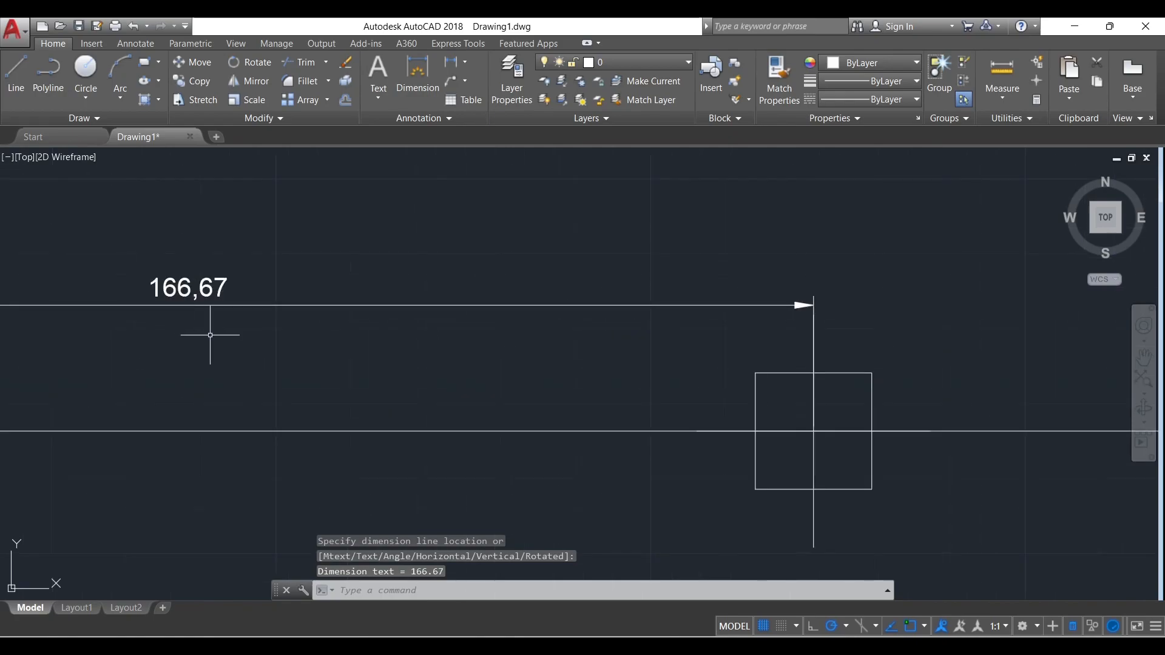
pyautogui.scroll(-4, 208, 333)
pyautogui.scroll(-4, 208, 330)
pyautogui.scroll(6, 203, 333)
pyautogui.scroll(-4, 293, 332)
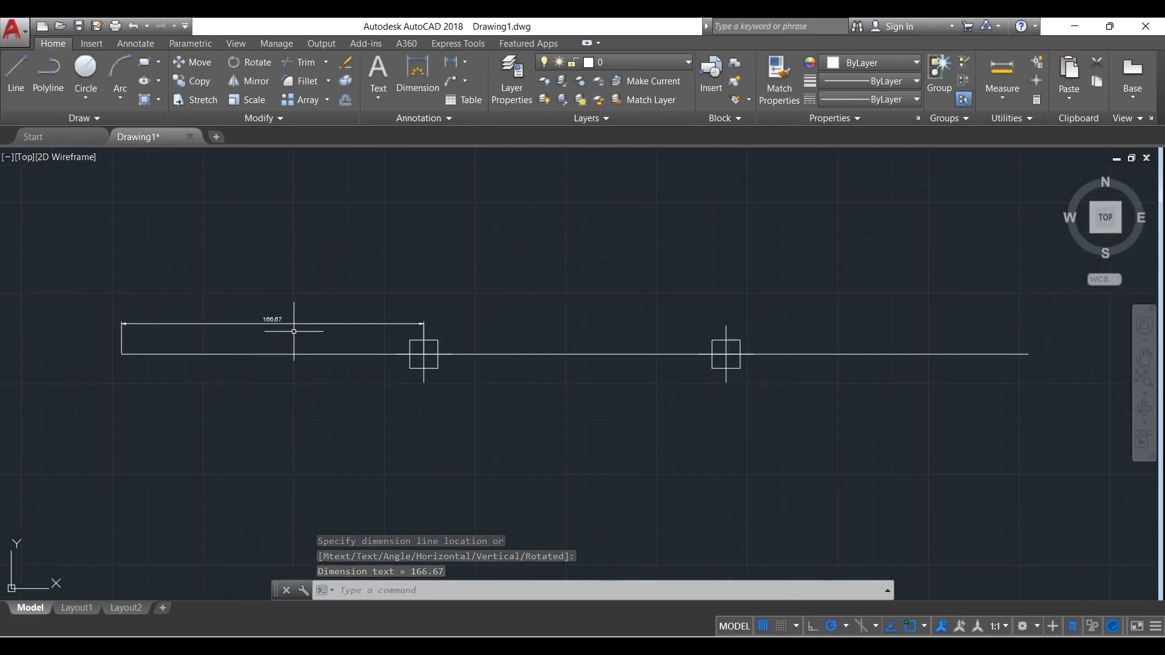
# Delete the linear dimension above the first segment of the divided line.
pyautogui.click(295, 329)
pyautogui.click(295, 330)
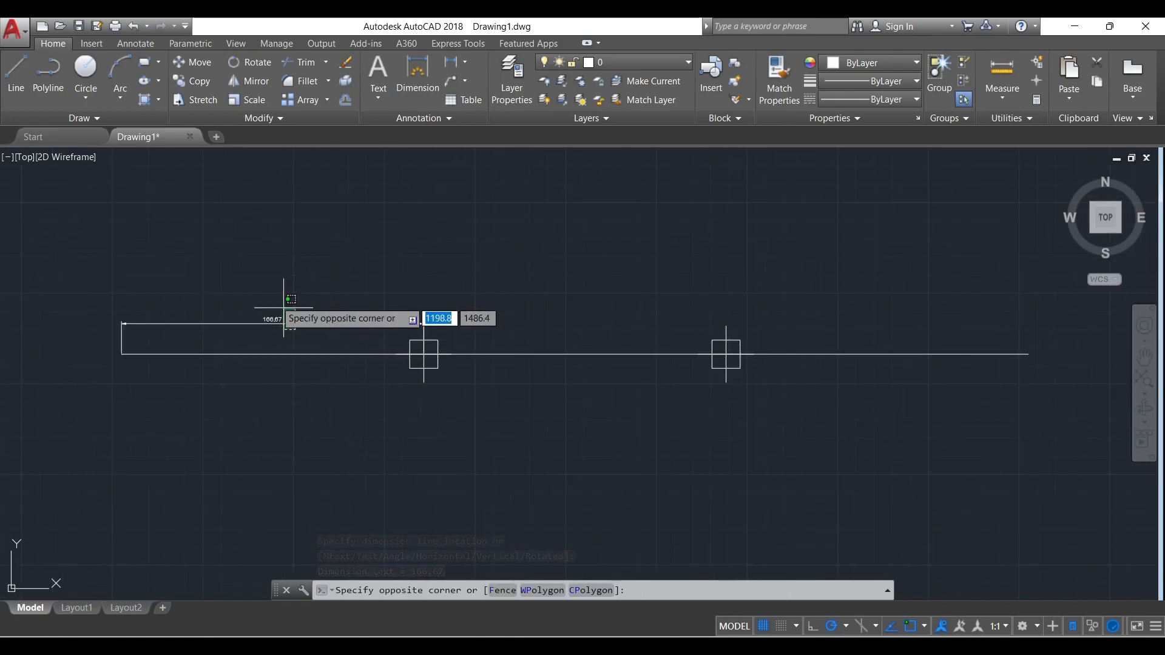
pyautogui.scroll(8, 249, 303)
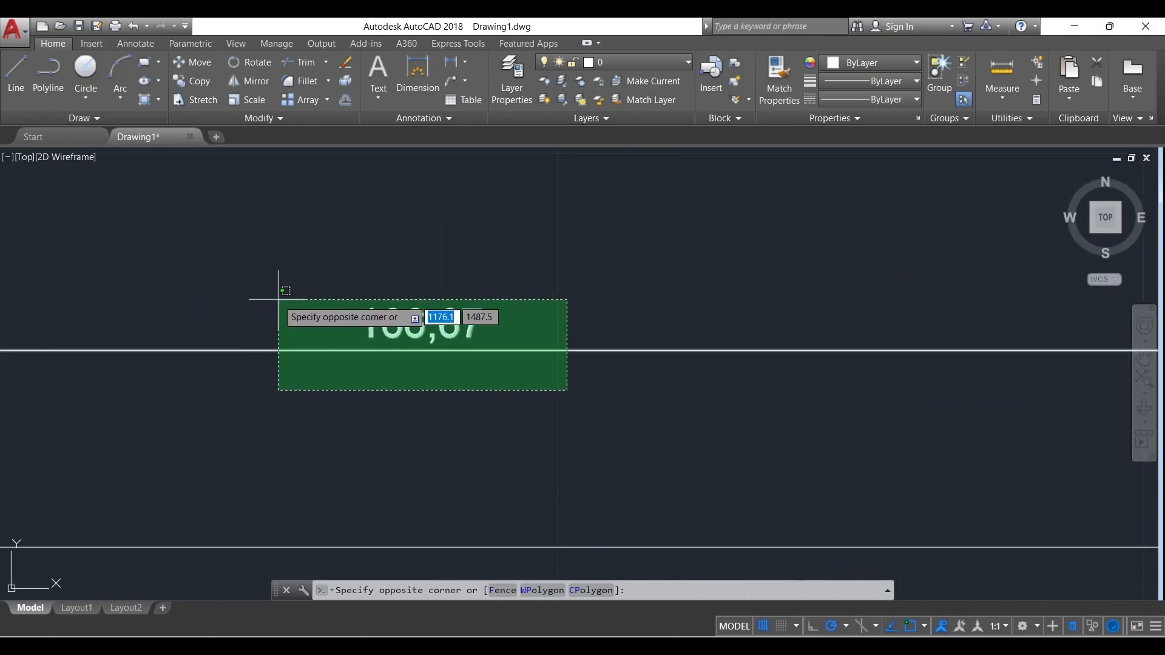
pyautogui.click(280, 271)
pyautogui.press('Delete')
# Inspect the primary units settings of the ISO-25 dimension style and close the style manager without changes.
pyautogui.write('d')
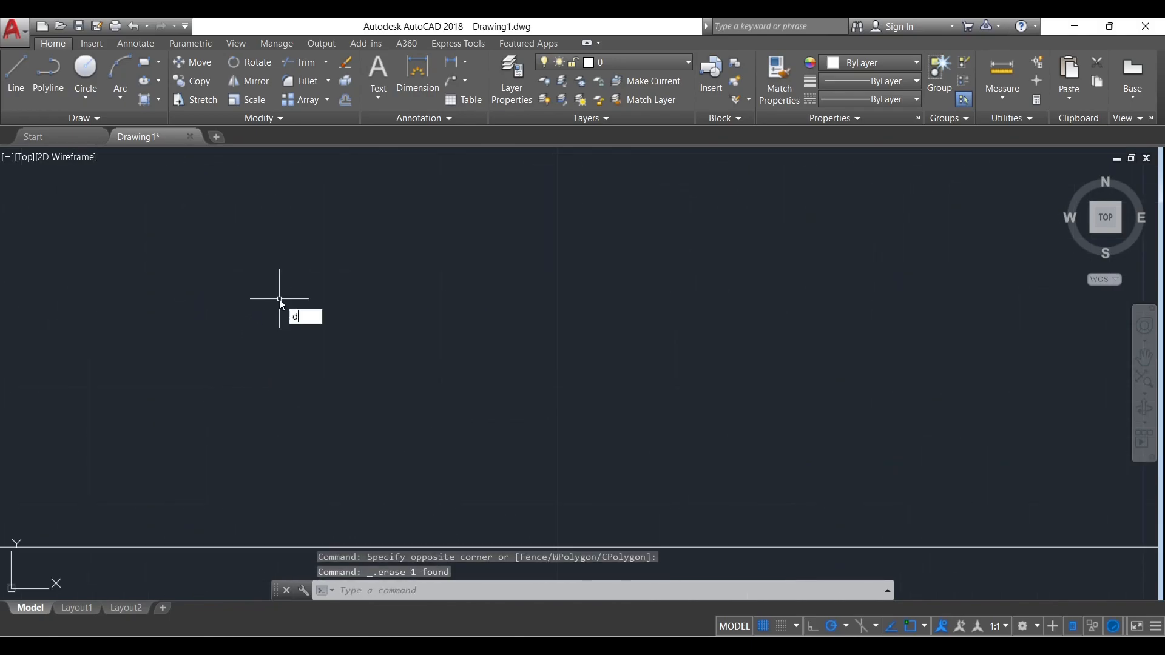
pyautogui.press('Return')
pyautogui.click(752, 301)
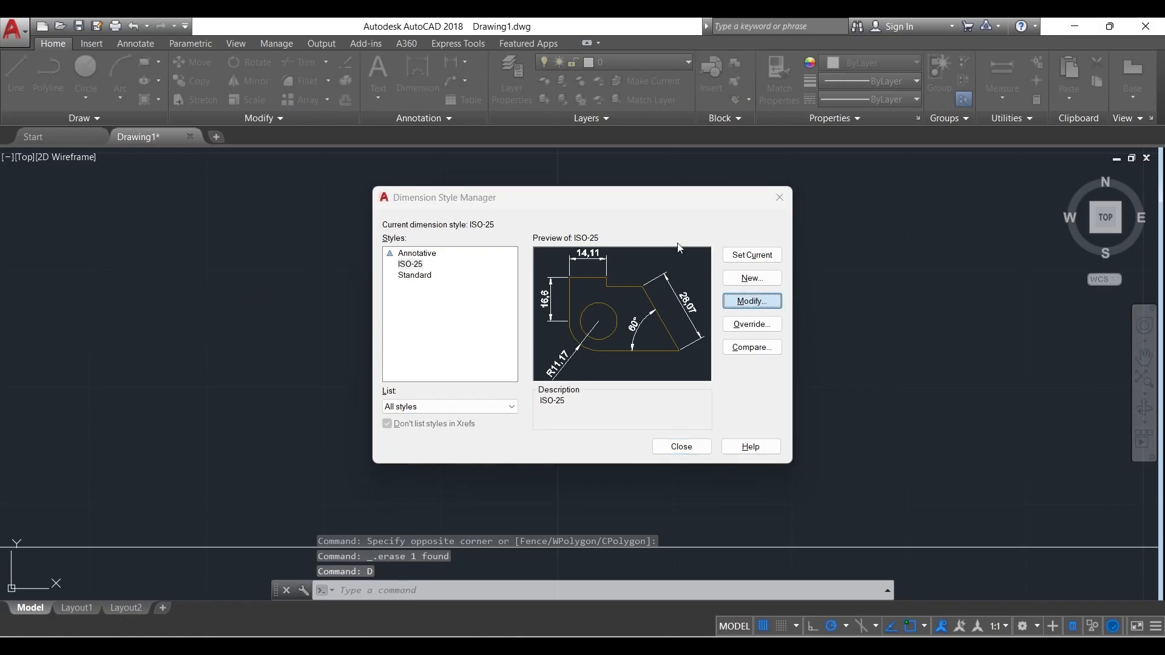
pyautogui.click(591, 181)
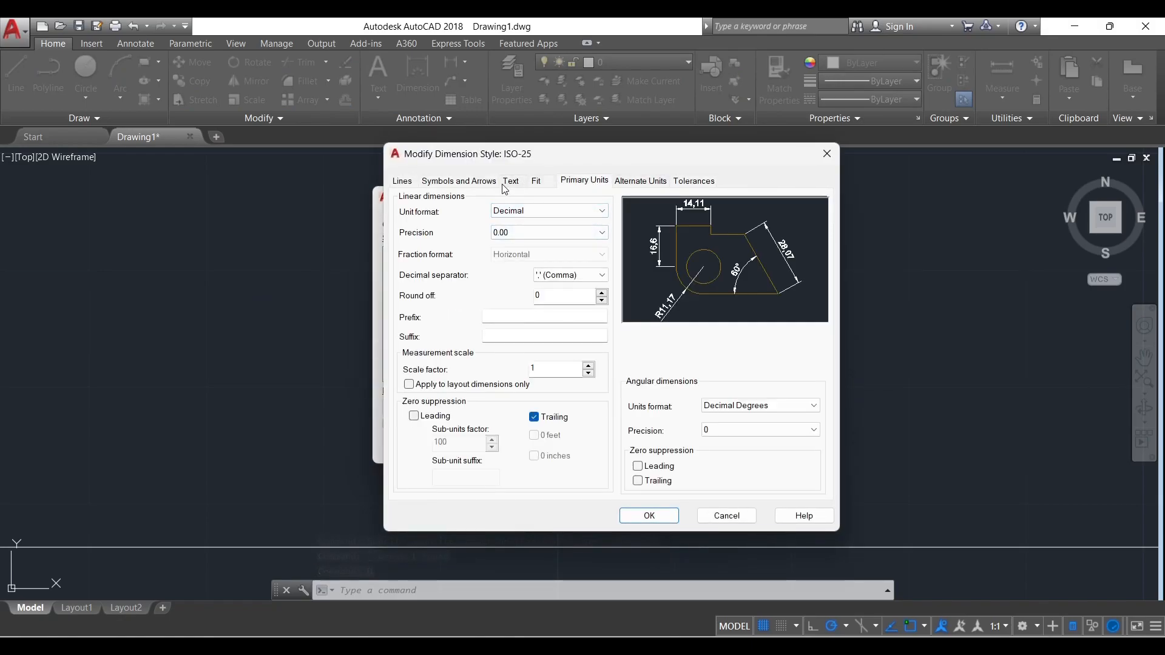
pyautogui.click(827, 153)
pyautogui.click(782, 196)
# Dimension the first segment with the DIM command, from the line's left end to the first division point.
pyautogui.scroll(4, 548, 359)
pyautogui.scroll(-4, 540, 351)
pyautogui.moveTo(540, 351); pyautogui.dragTo(413, 394, button='middle')
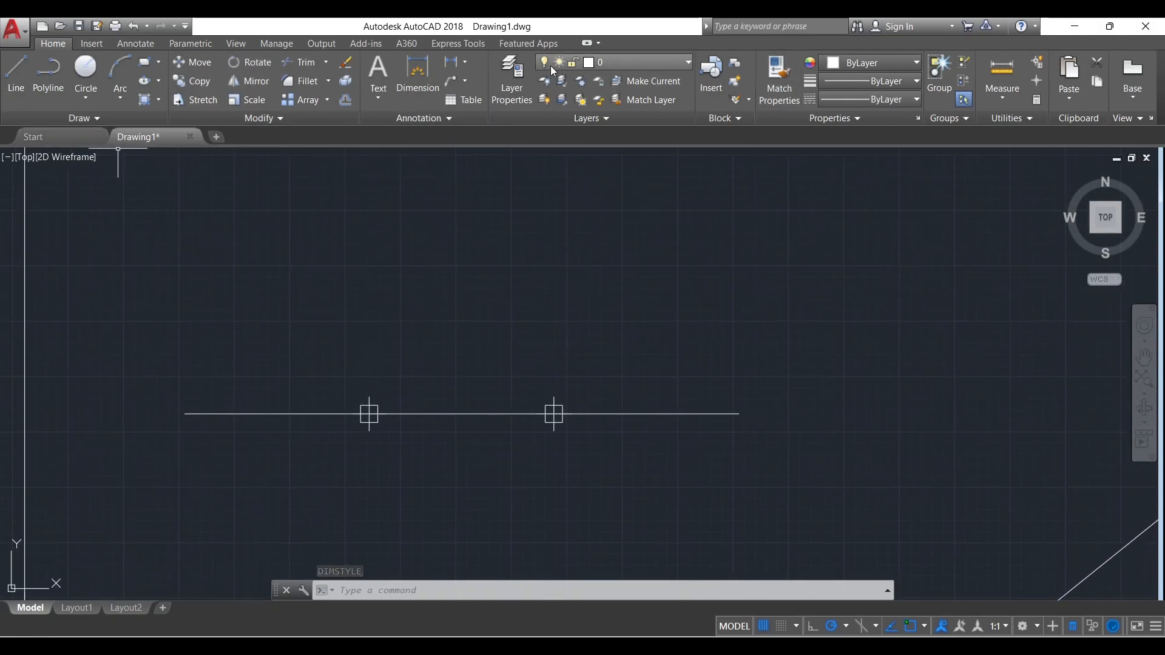
pyautogui.click(418, 76)
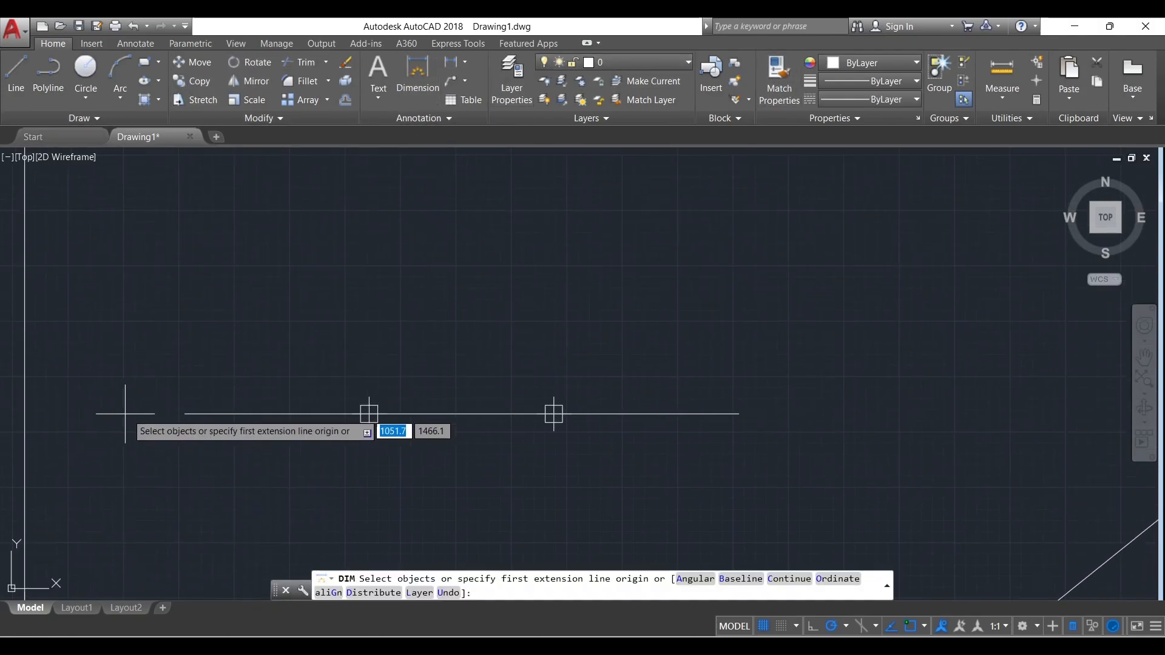
pyautogui.click(183, 415)
pyautogui.scroll(4, 361, 420)
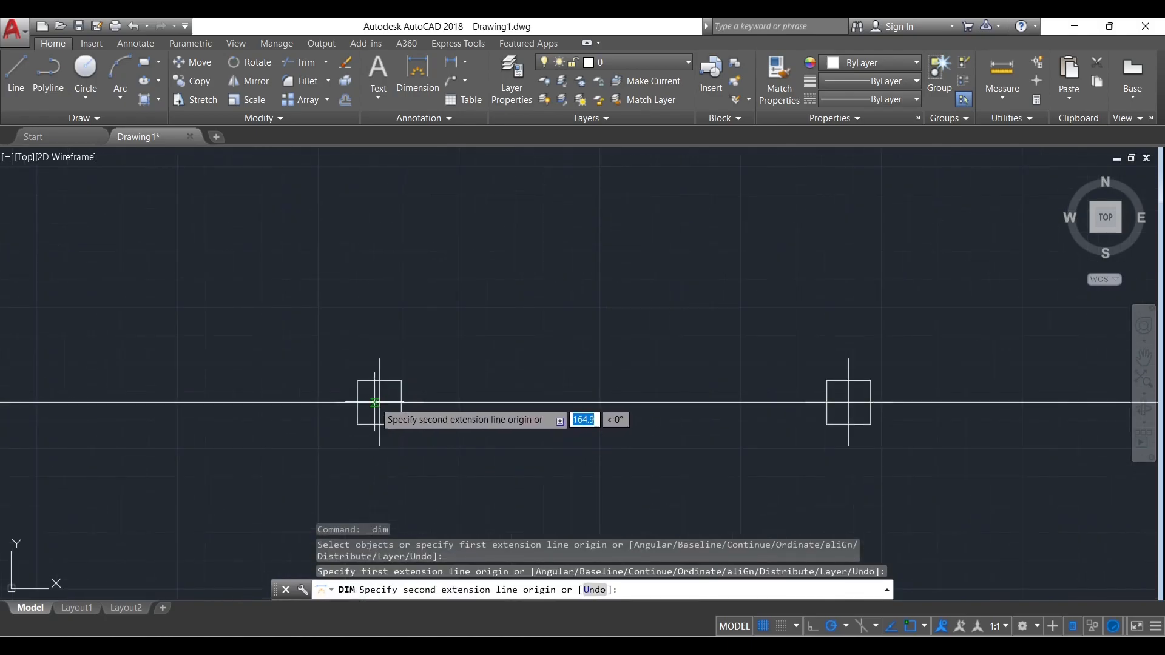
pyautogui.click(379, 402)
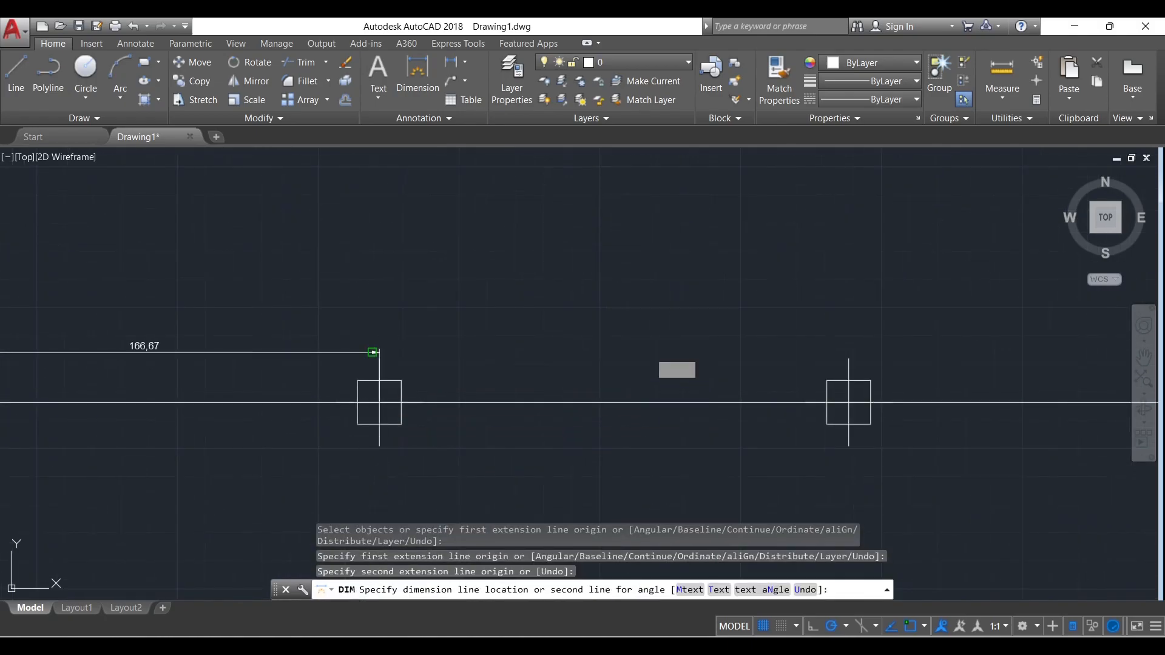
pyautogui.click(377, 352)
pyautogui.scroll(-2, 328, 369)
pyautogui.scroll(-1, 329, 369)
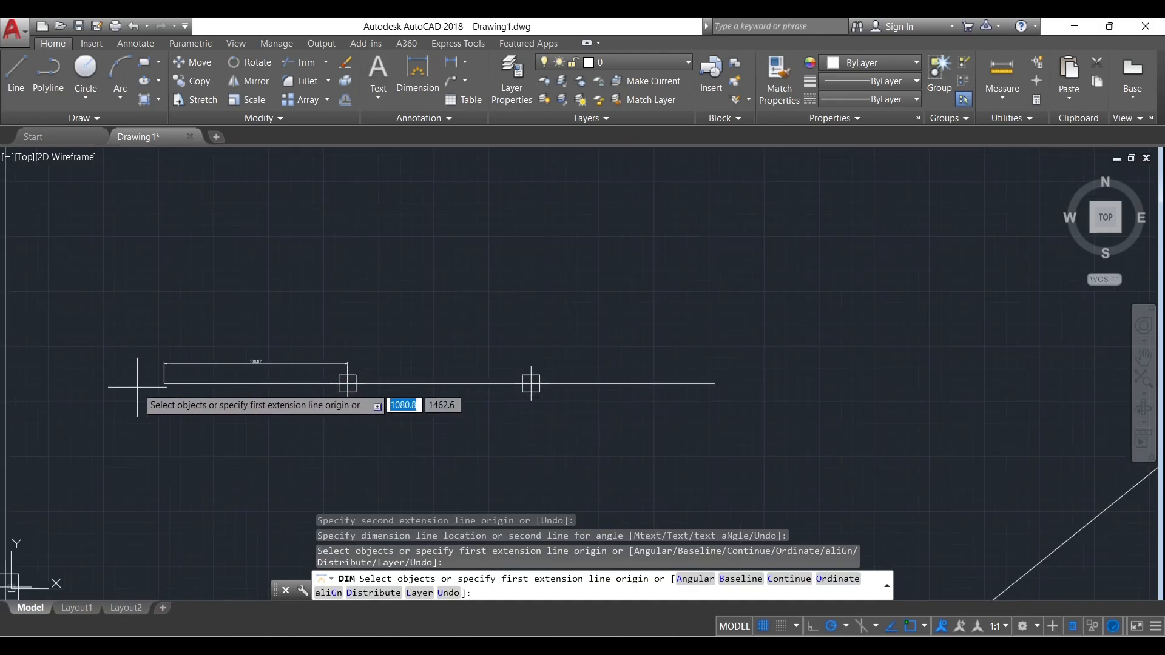
# Dimension the overall length of the divided line, placing the dimension above the first segment's dimension.
pyautogui.click(163, 384)
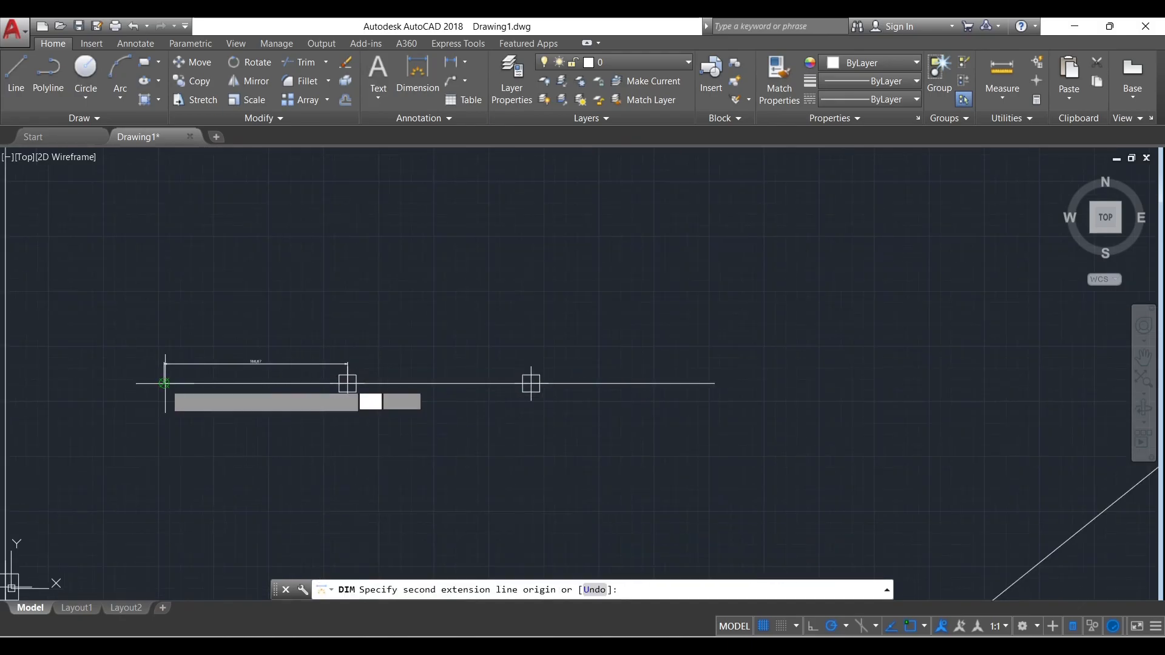
pyautogui.click(715, 384)
pyautogui.click(655, 341)
pyautogui.press('Return')
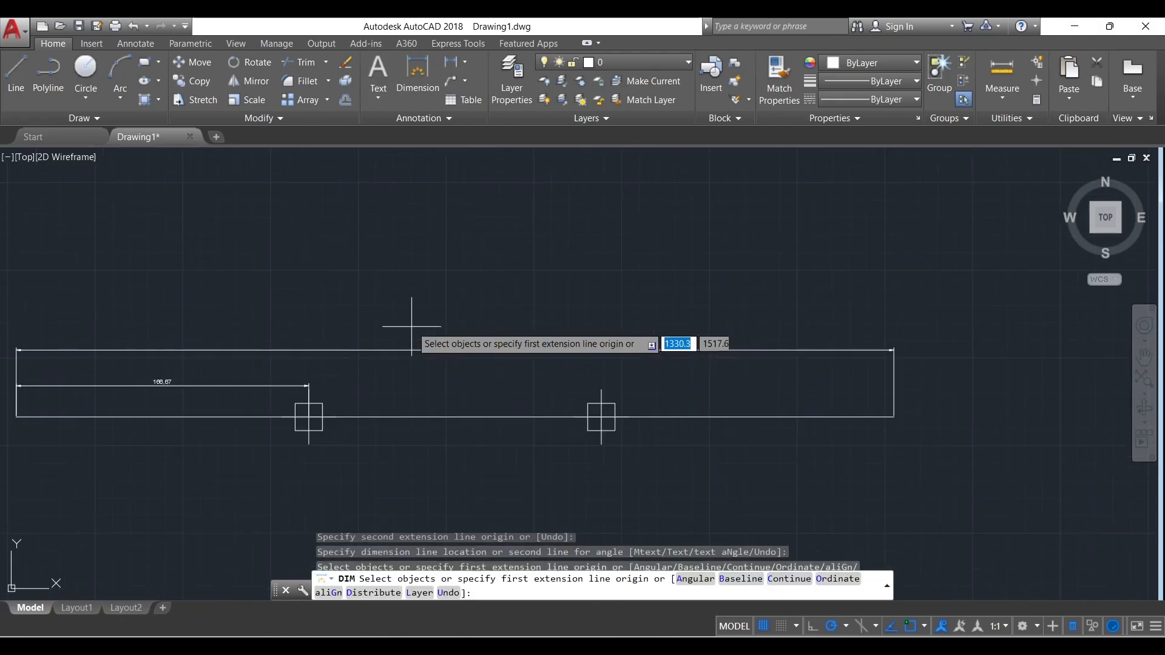
# Examine the first segment's dimension text closely and compare it with the overall dimension of the line.
pyautogui.scroll(6, 279, 354)
pyautogui.scroll(5, 107, 391)
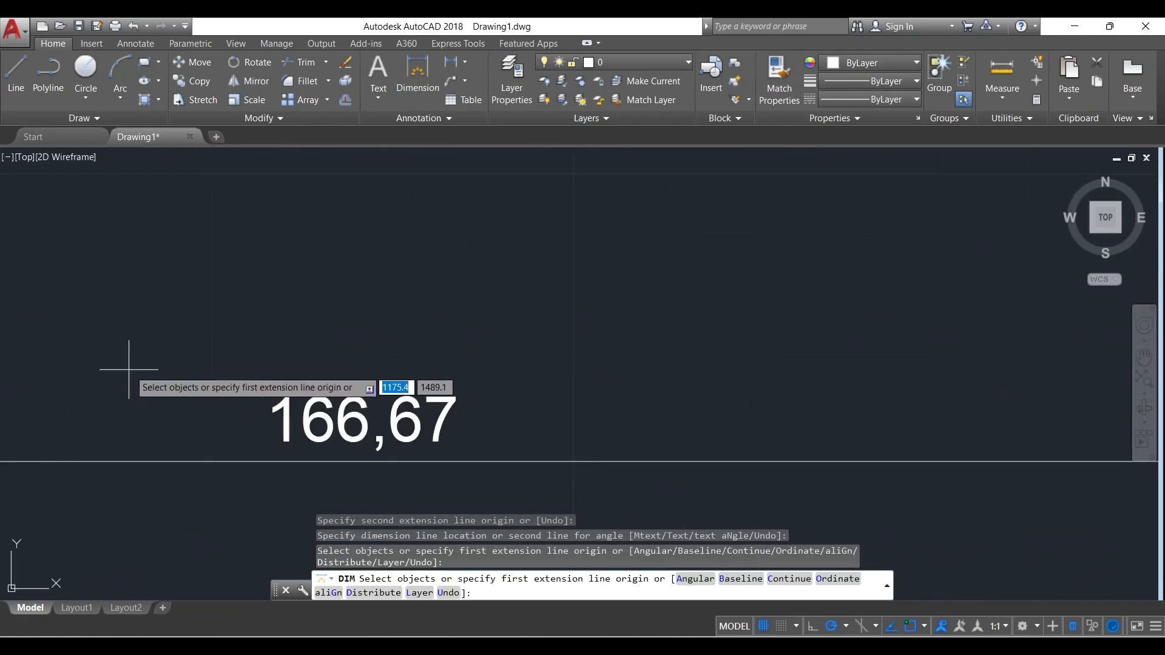
pyautogui.scroll(-3, 489, 383)
pyautogui.scroll(2, 435, 388)
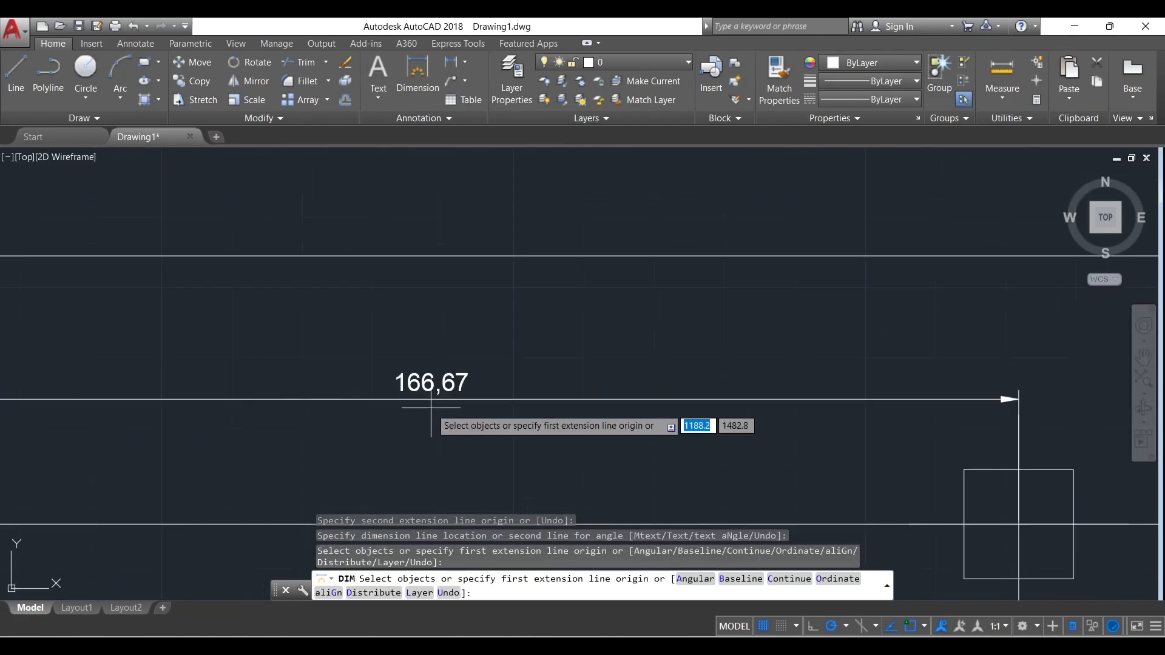
pyautogui.scroll(2, 314, 408)
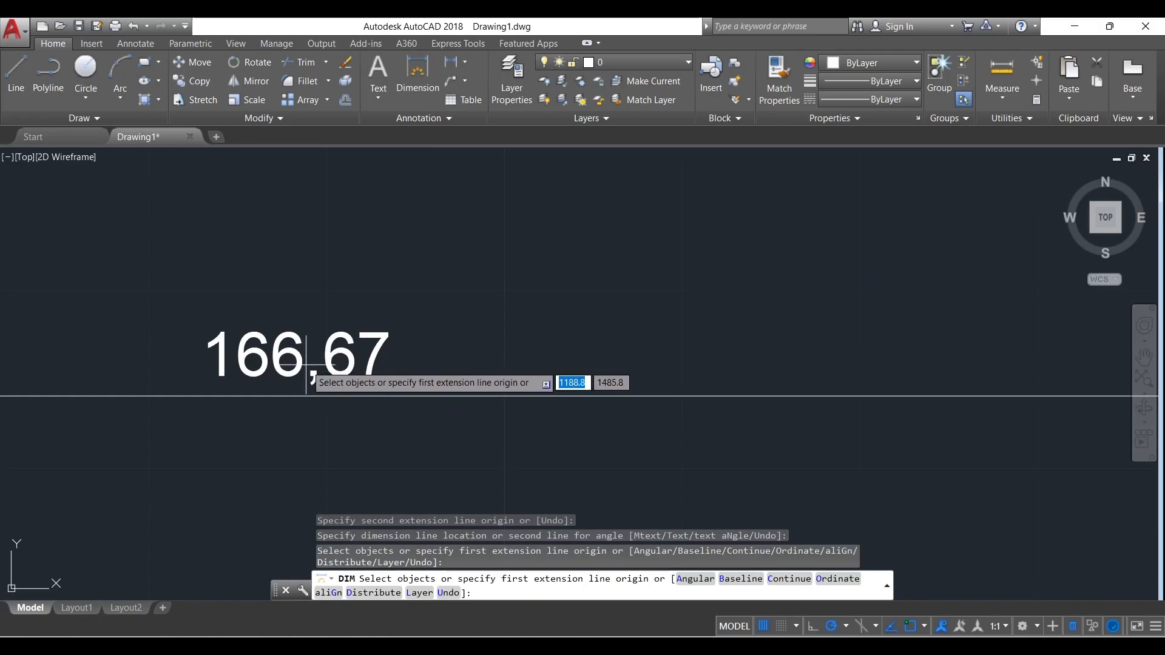
pyautogui.scroll(-3, 317, 367)
pyautogui.scroll(-2, 317, 376)
pyautogui.scroll(2, 316, 375)
pyautogui.scroll(3, 328, 379)
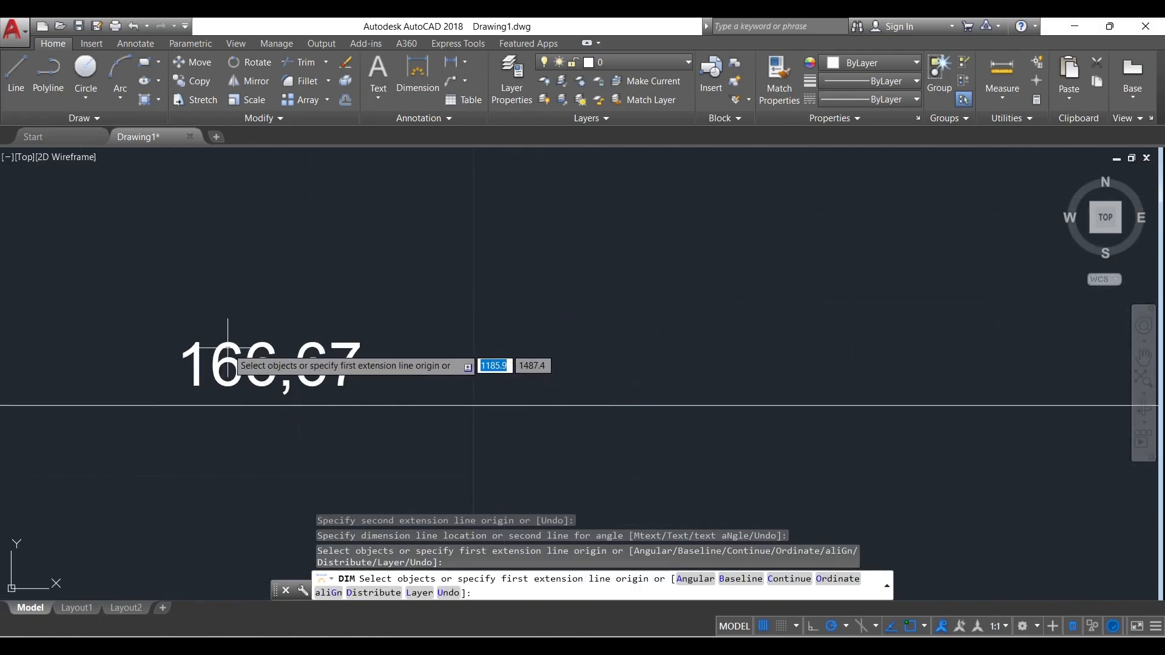
pyautogui.scroll(-4, 276, 364)
pyautogui.scroll(2, 617, 382)
pyautogui.moveTo(616, 381); pyautogui.dragTo(529, 400, button='middle')
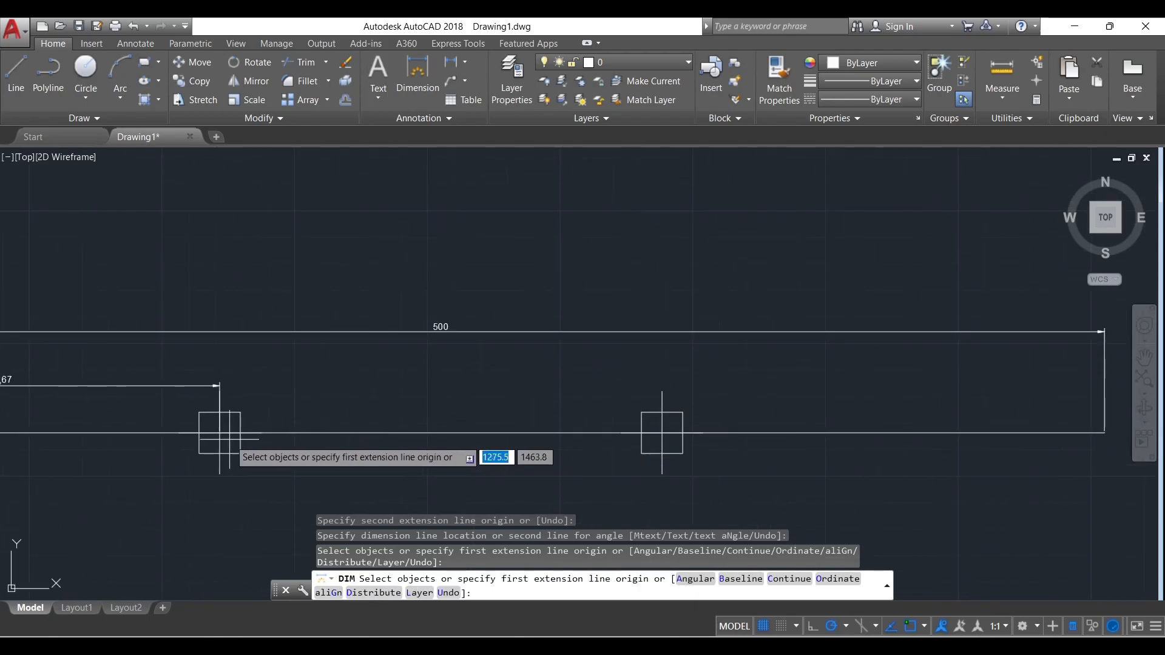
# Dimension the middle and last segments of the divided line, level with the first segment's dimension, and end the command.
pyautogui.click(220, 434)
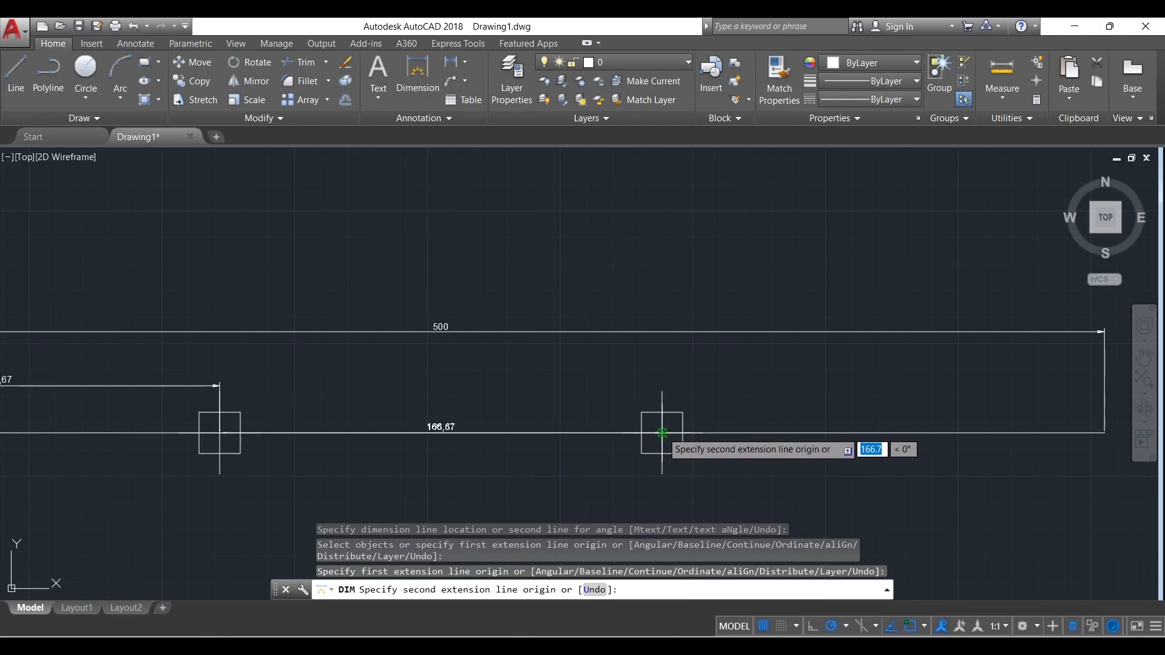
pyautogui.click(662, 433)
pyautogui.click(631, 386)
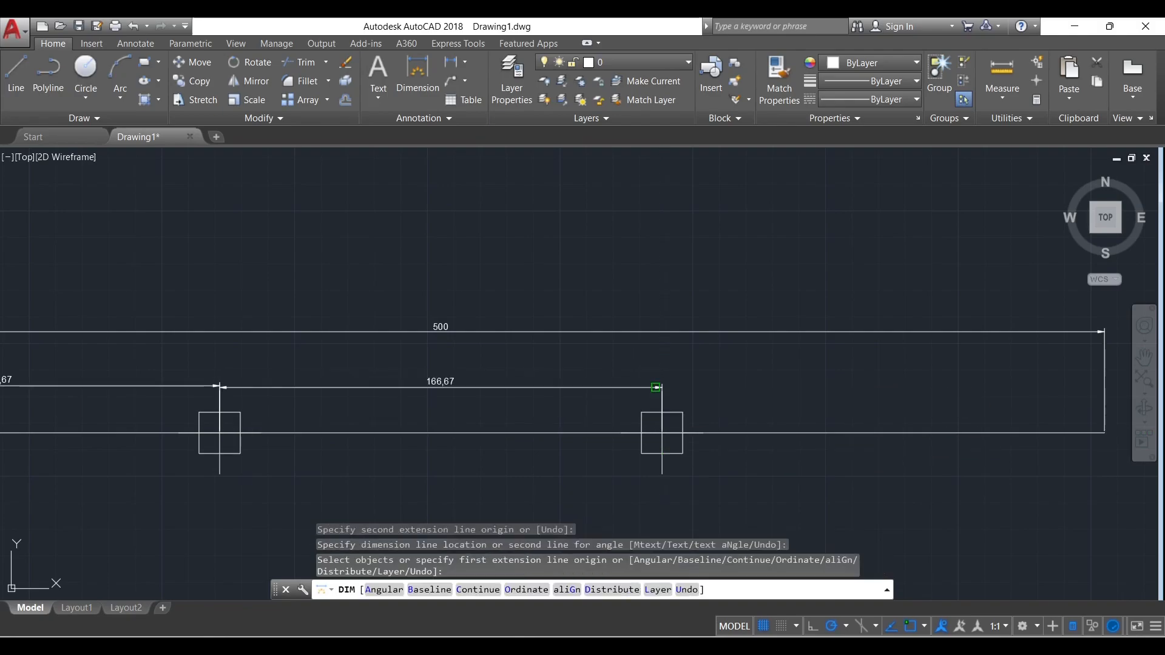
pyautogui.click(662, 433)
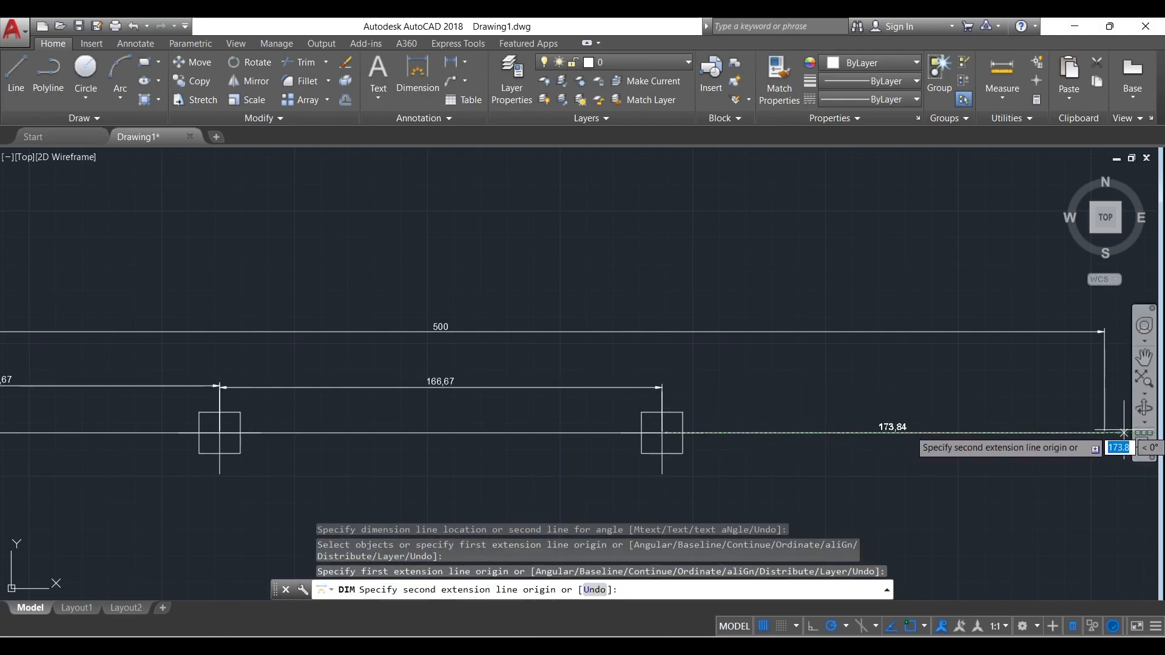
pyautogui.click(1103, 433)
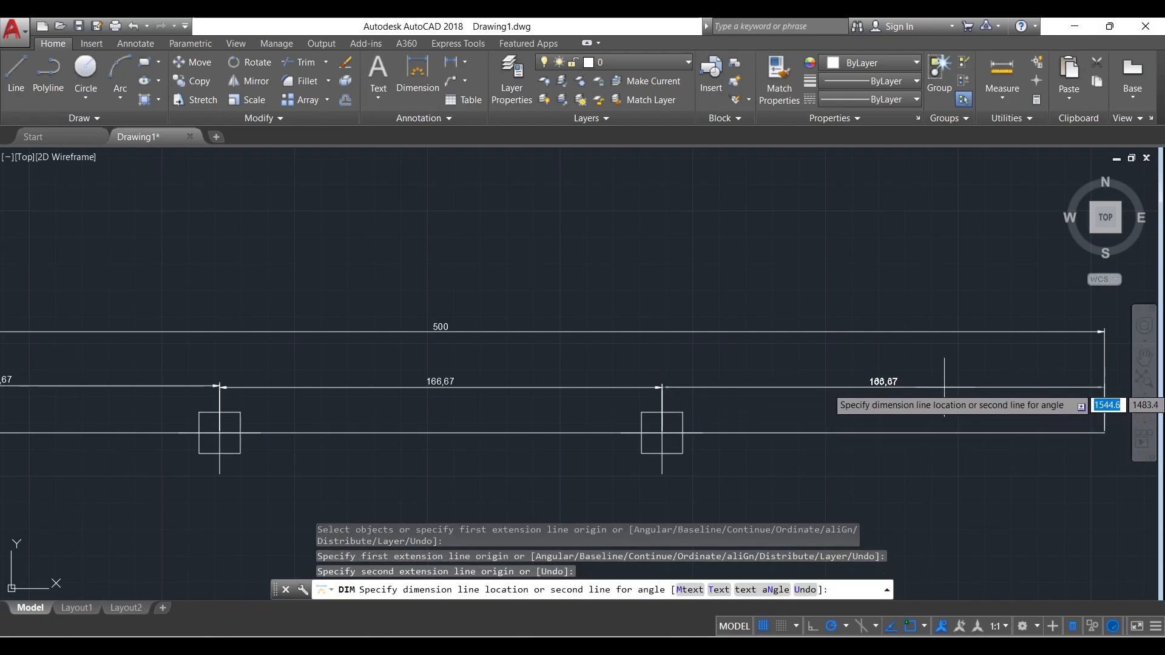
pyautogui.click(995, 387)
pyautogui.scroll(-2, 802, 393)
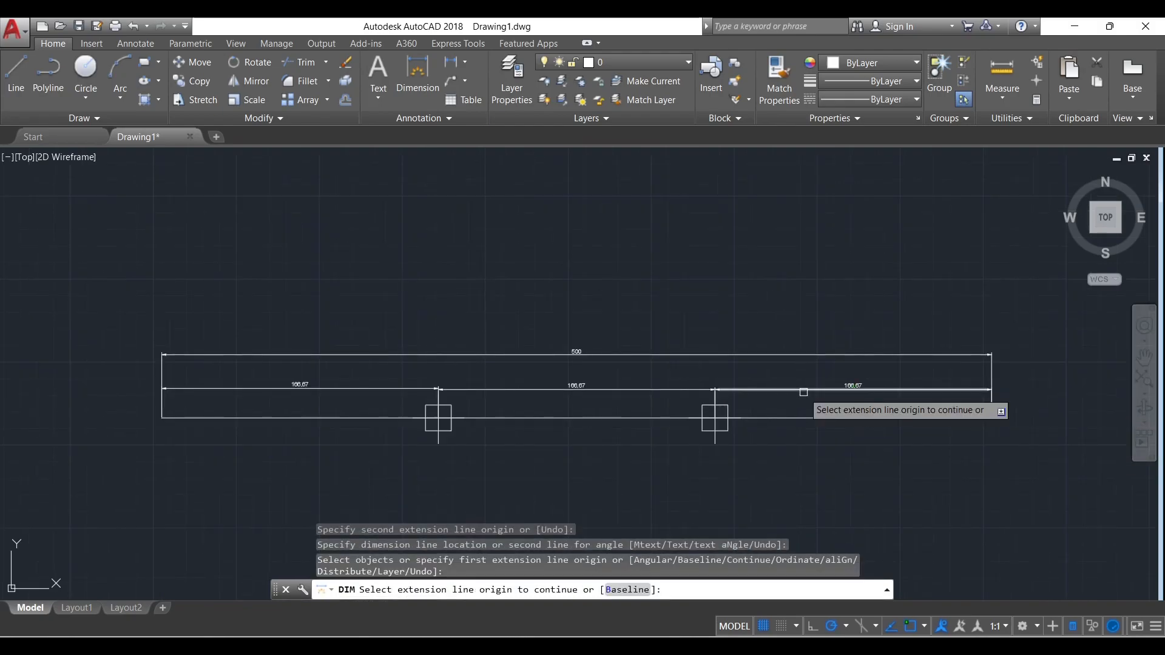
pyautogui.press('Escape')
# Undo the segment and overall dimensions so that only the divided line and its division points remain.
pyautogui.scroll(-5, 605, 312)
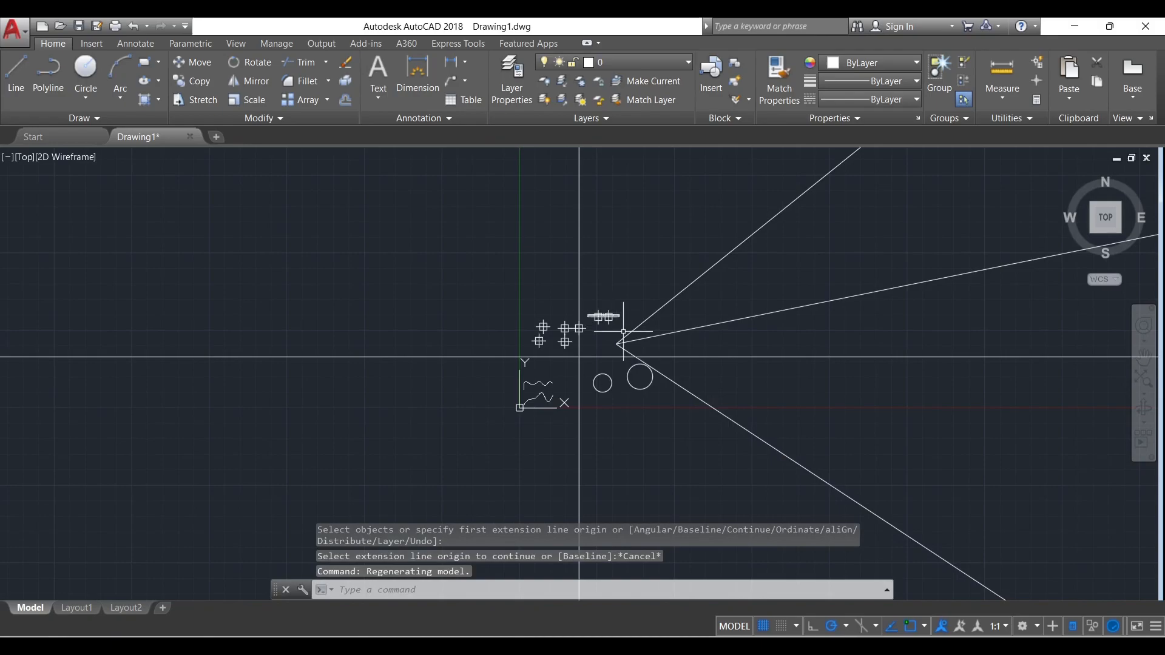
pyautogui.scroll(3, 629, 335)
pyautogui.moveTo(629, 335); pyautogui.dragTo(543, 151, button='middle')
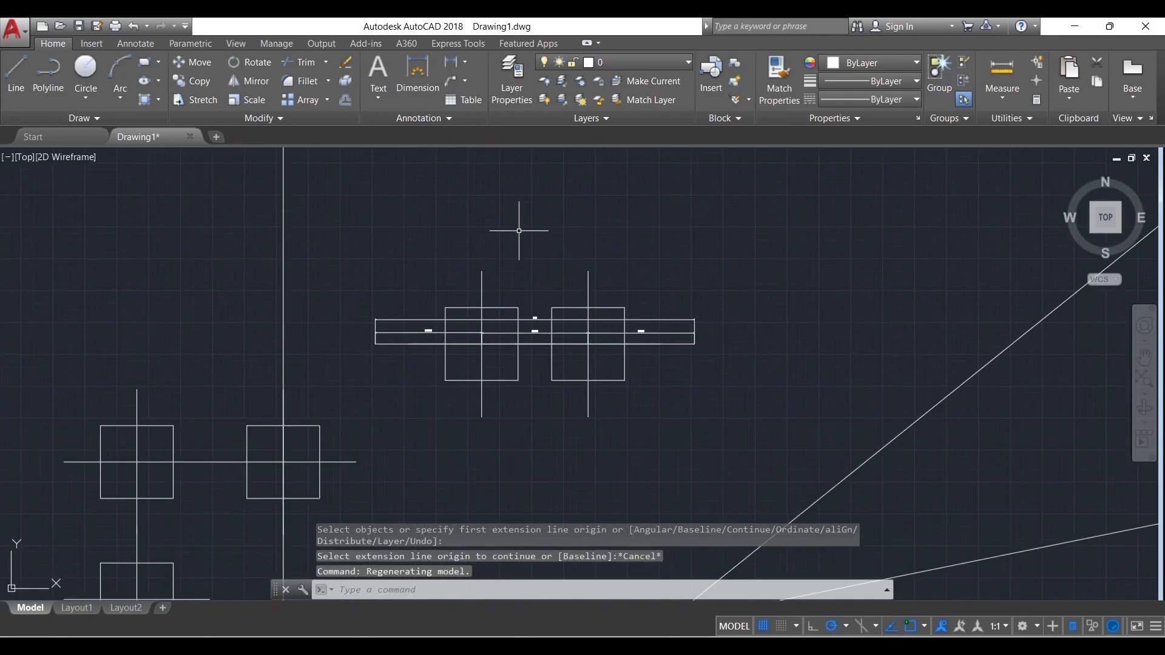
pyautogui.hotkey('ctrl', 'z')
pyautogui.hotkey('ctrl', 'z')
pyautogui.hotkey('ctrl', 'z')
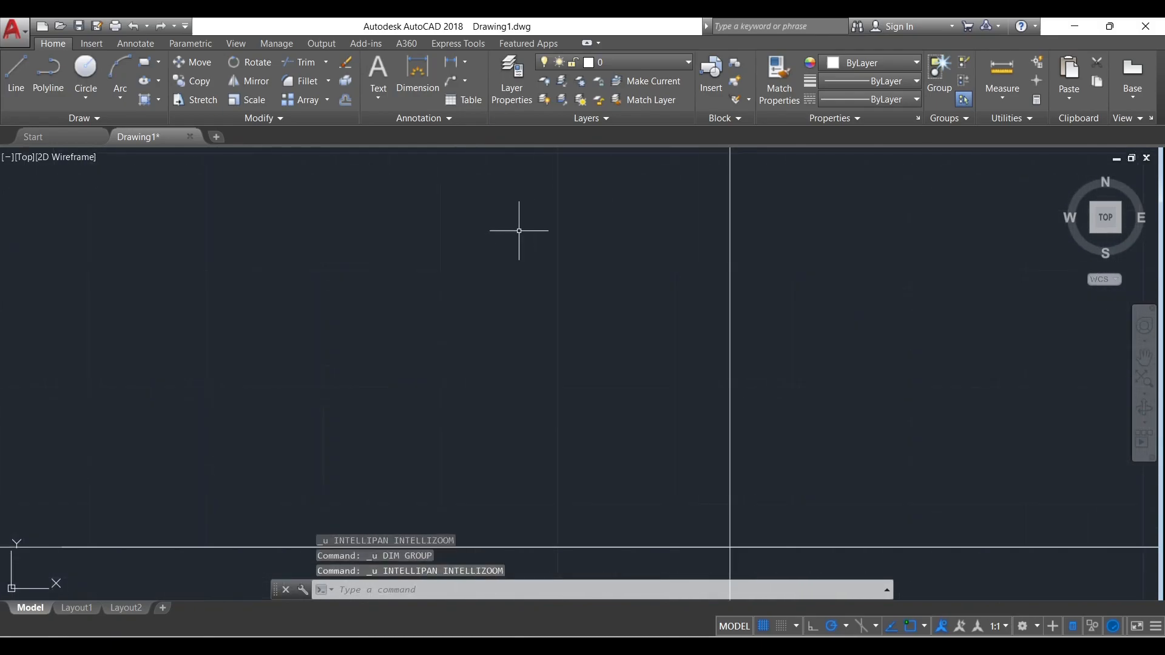
pyautogui.hotkey('ctrl', 'z')
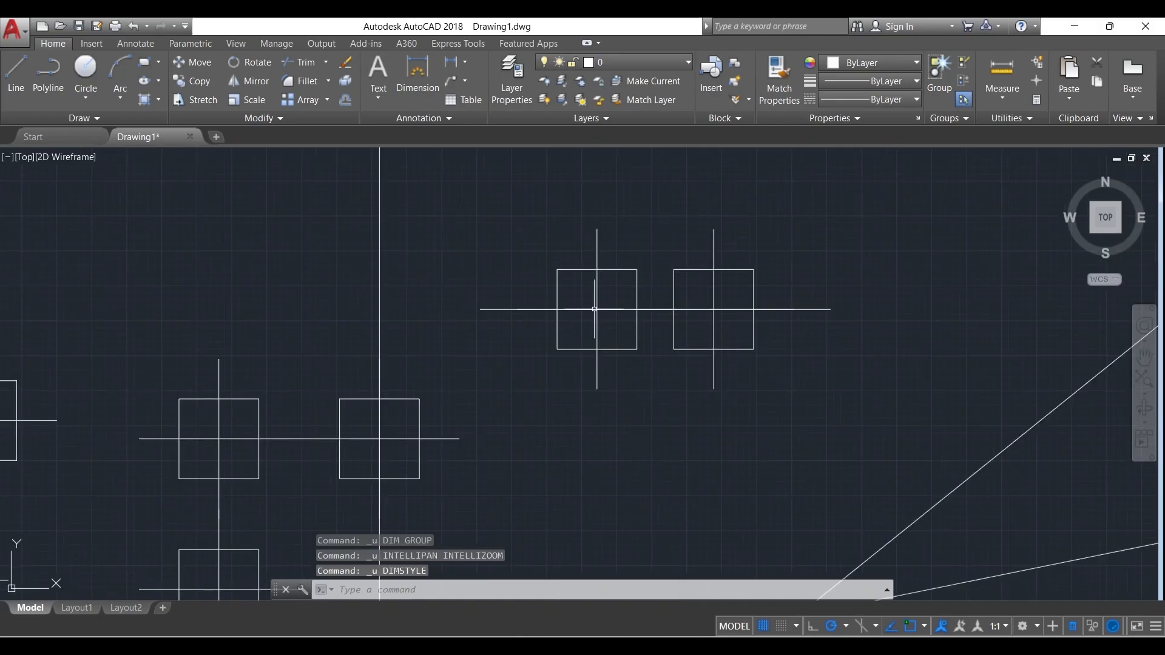
# Undo the division points and the divided line itself, and try to redo the last undone action.
pyautogui.hotkey('ctrl', 'z')
pyautogui.hotkey('ctrl', 'z')
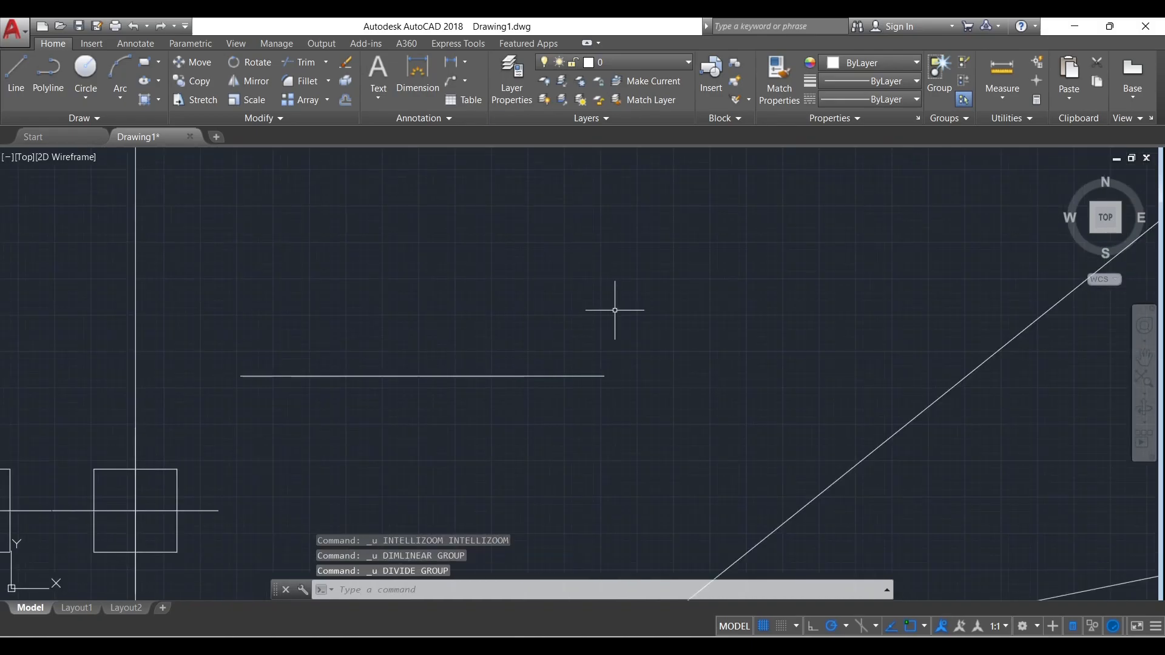
pyautogui.scroll(6, 562, 305)
pyautogui.moveTo(442, 245)
pyautogui.mouseDown(button='middle')
pyautogui.moveTo(482, 317)
pyautogui.moveTo(462, 366)
pyautogui.mouseUp(button='middle')
pyautogui.scroll(-2, 481, 316)
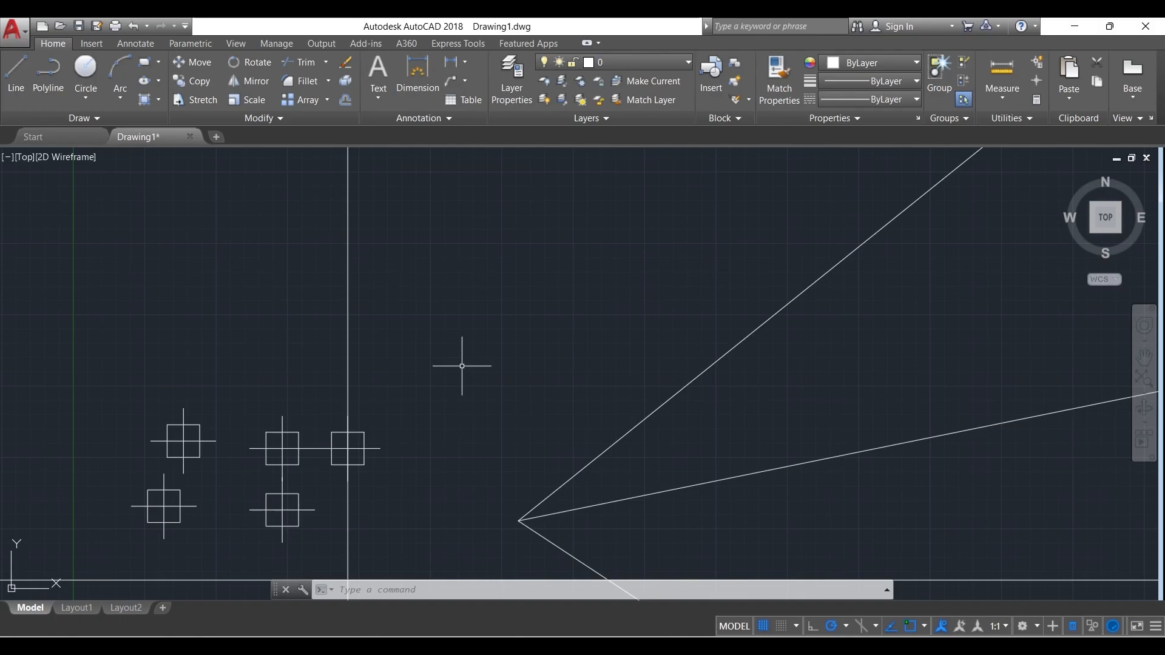
pyautogui.hotkey('ctrl', 'y')
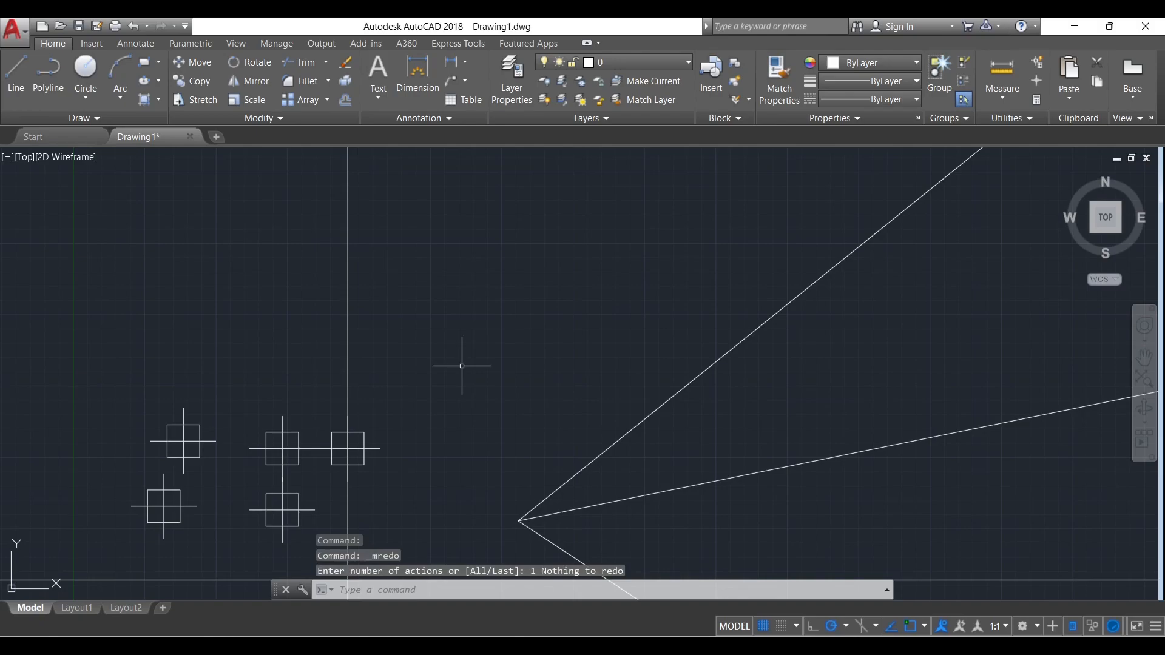
pyautogui.scroll(-3, 459, 366)
pyautogui.scroll(3, 465, 371)
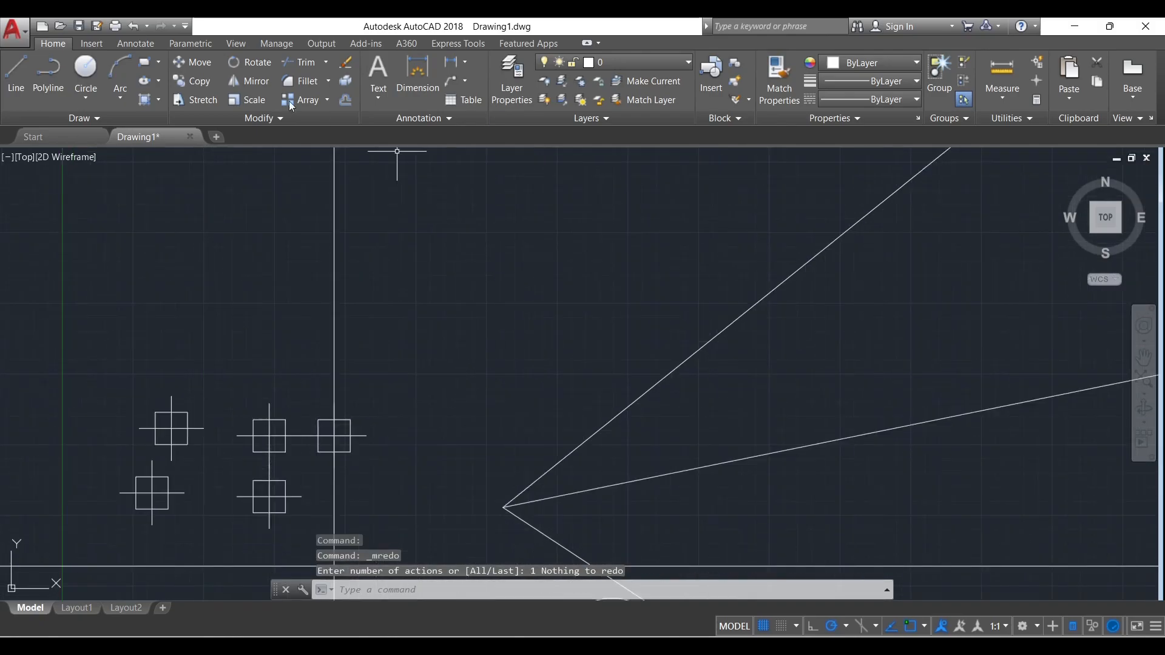
# Draw a circle with a radius of about 289.5 in the empty area above the rays' common start point.
pyautogui.click(82, 66)
pyautogui.click(482, 349)
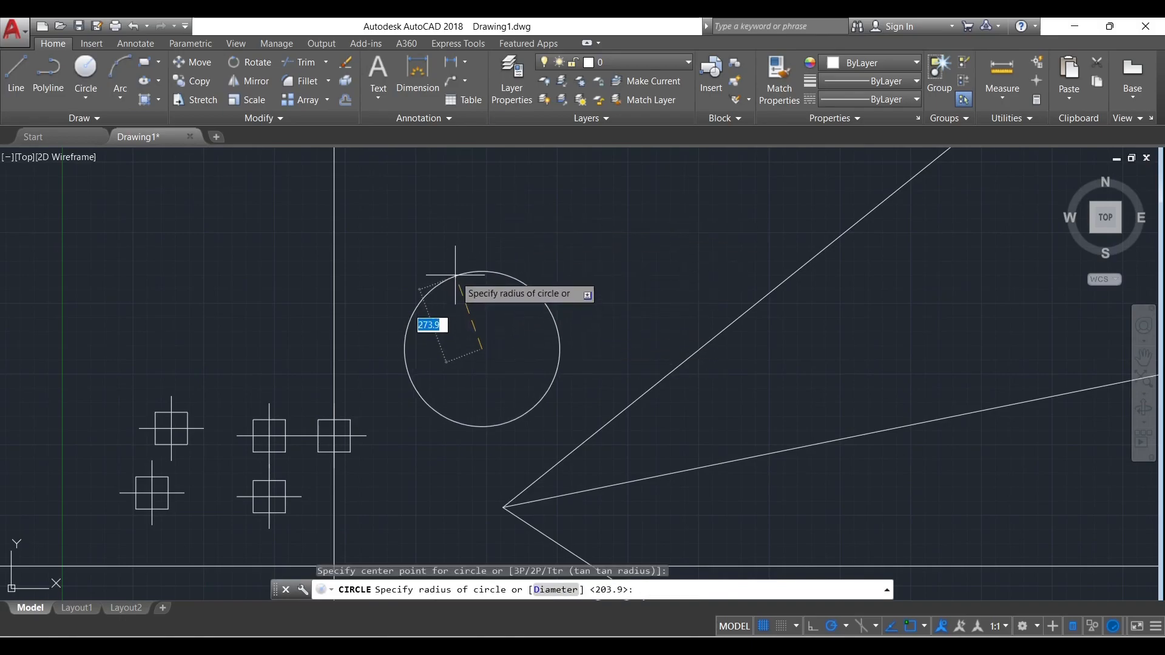
pyautogui.click(454, 272)
pyautogui.click(471, 315)
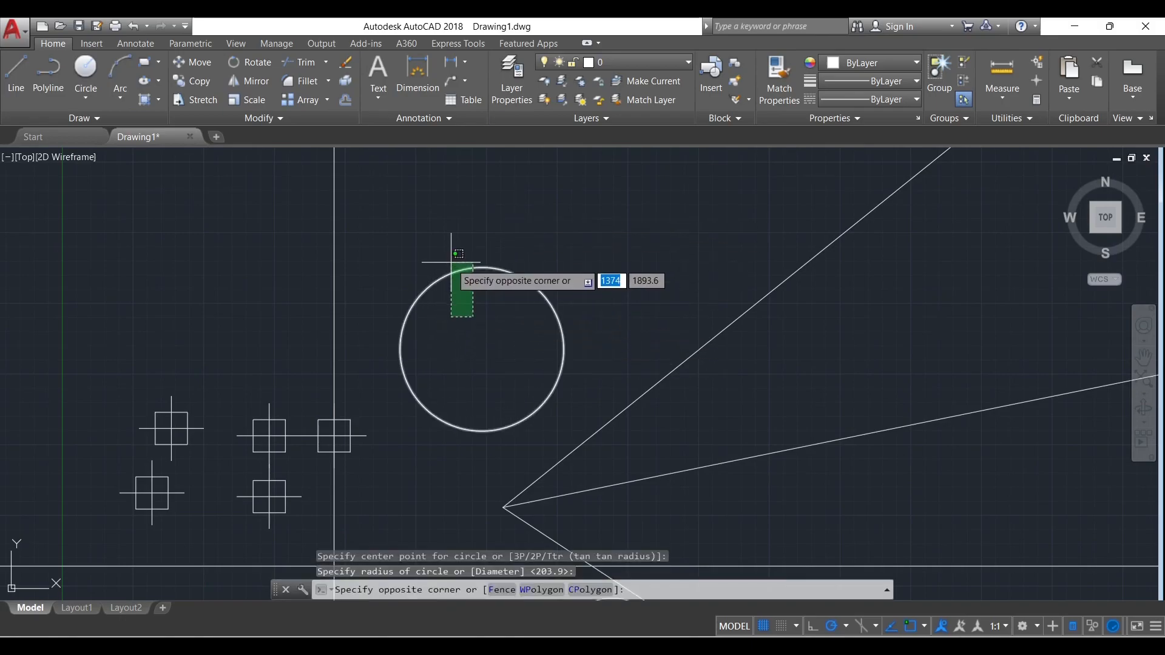
pyautogui.click(463, 318)
# Undo and redo the new circle, and erase it from the drawing.
pyautogui.hotkey('ctrl', 'z')
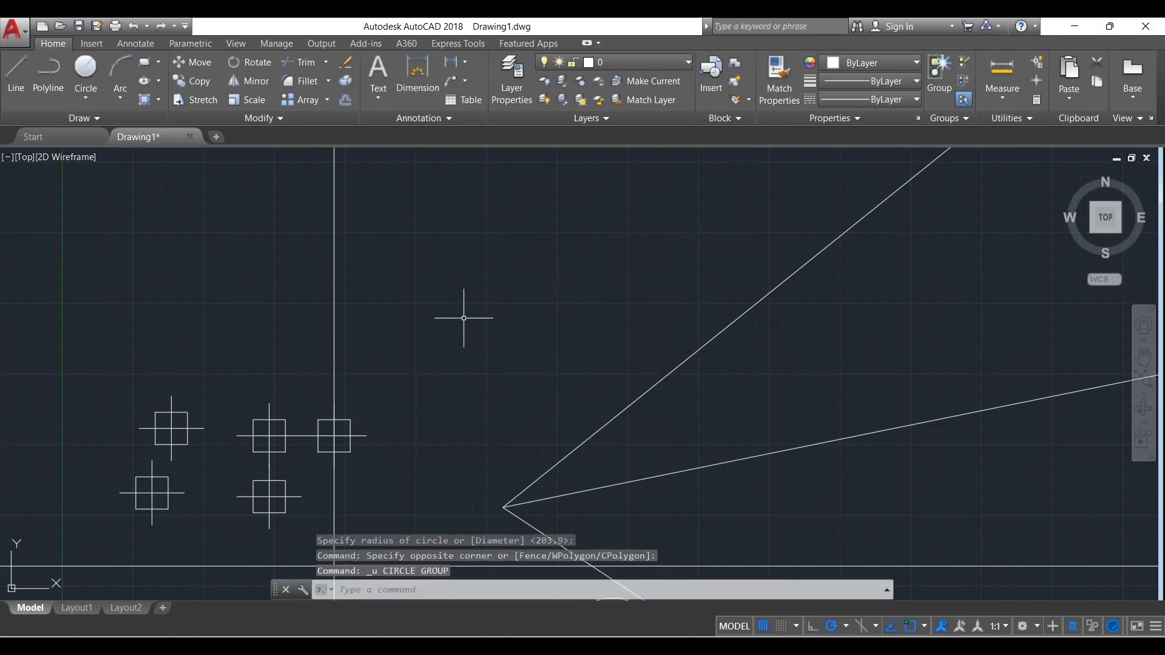
pyautogui.hotkey('ctrl', 'y')
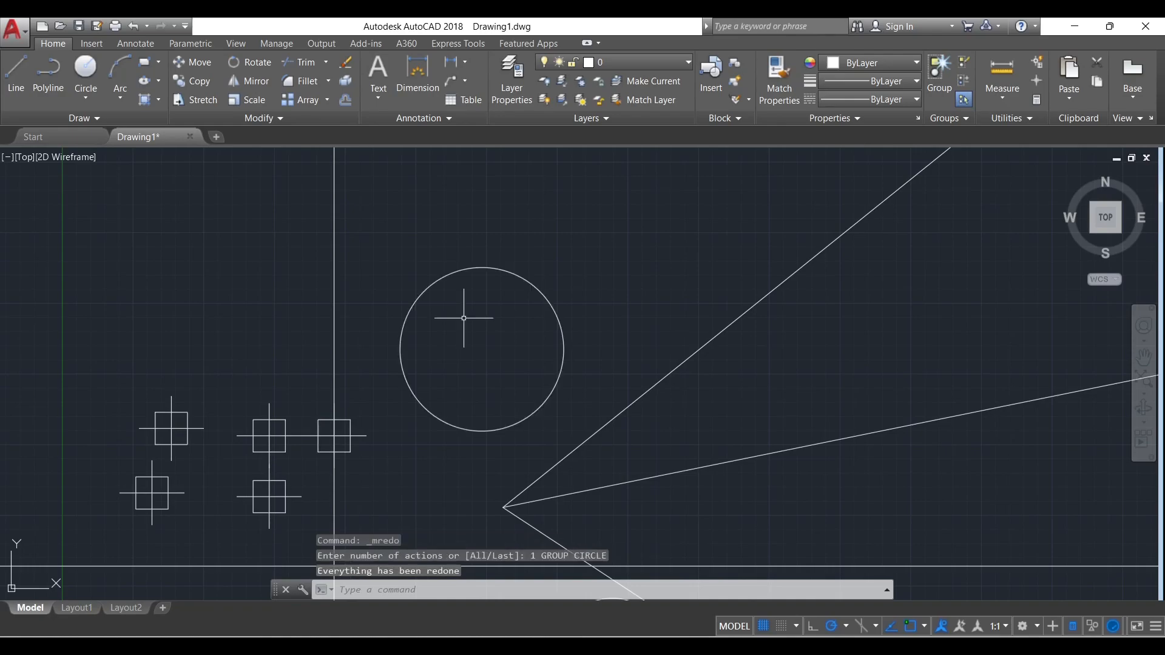
pyautogui.click(464, 318)
pyautogui.click(477, 294)
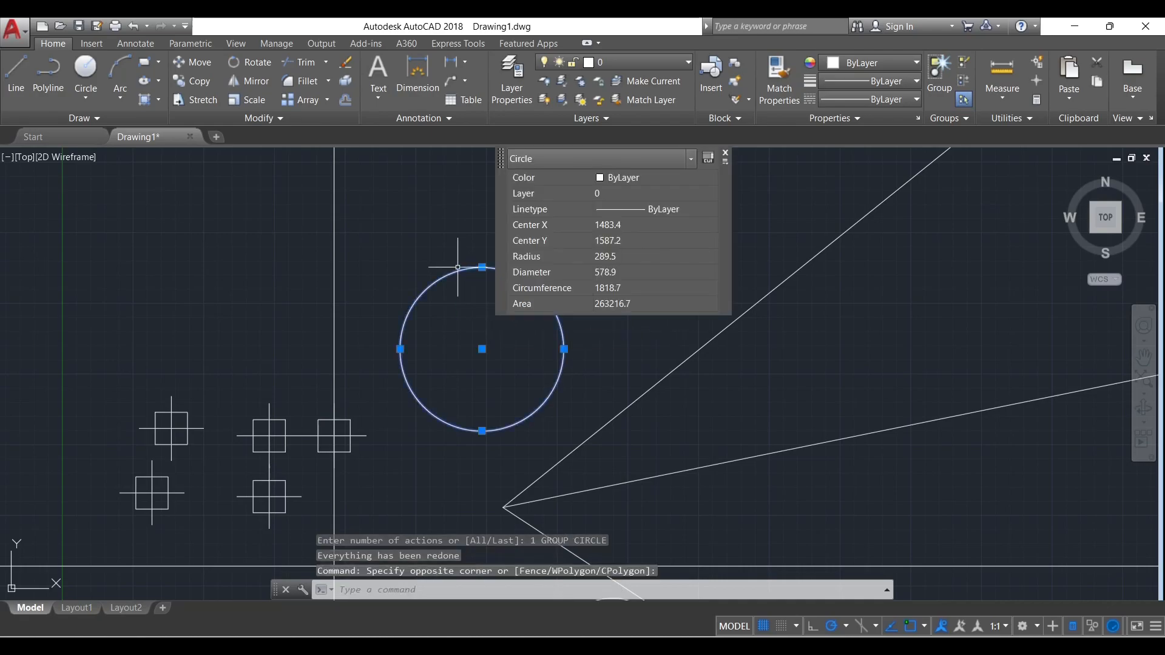
pyautogui.press('Delete')
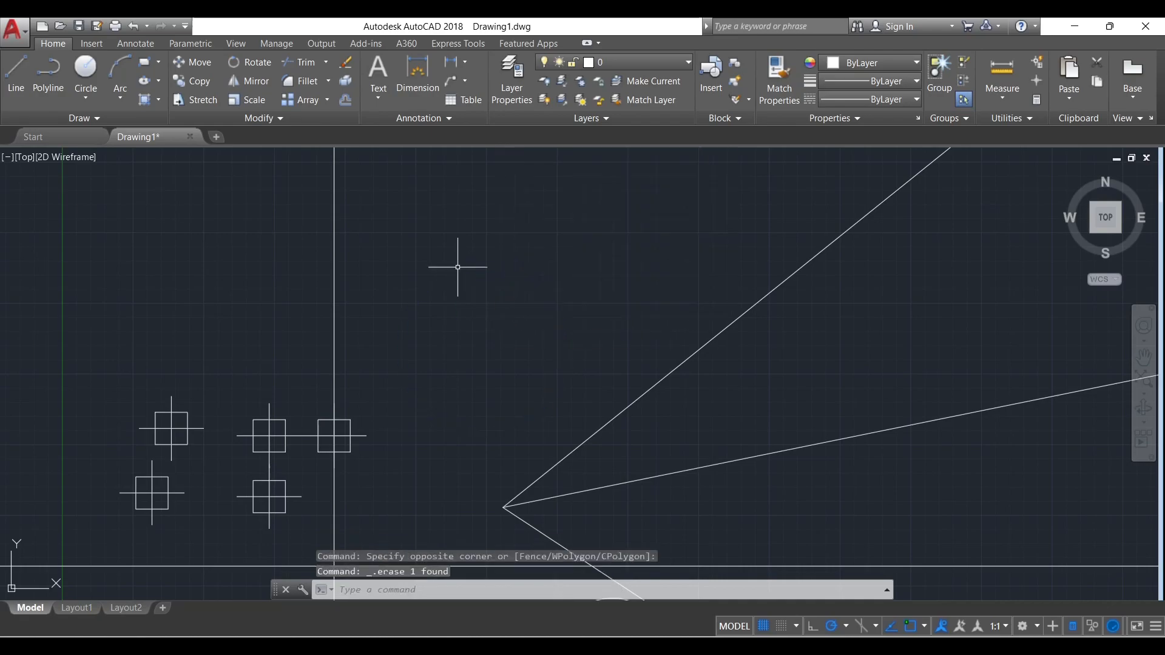
# Draw a horizontal line 500 long in the empty area between the vertical construction line and the rays.
pyautogui.click(23, 81)
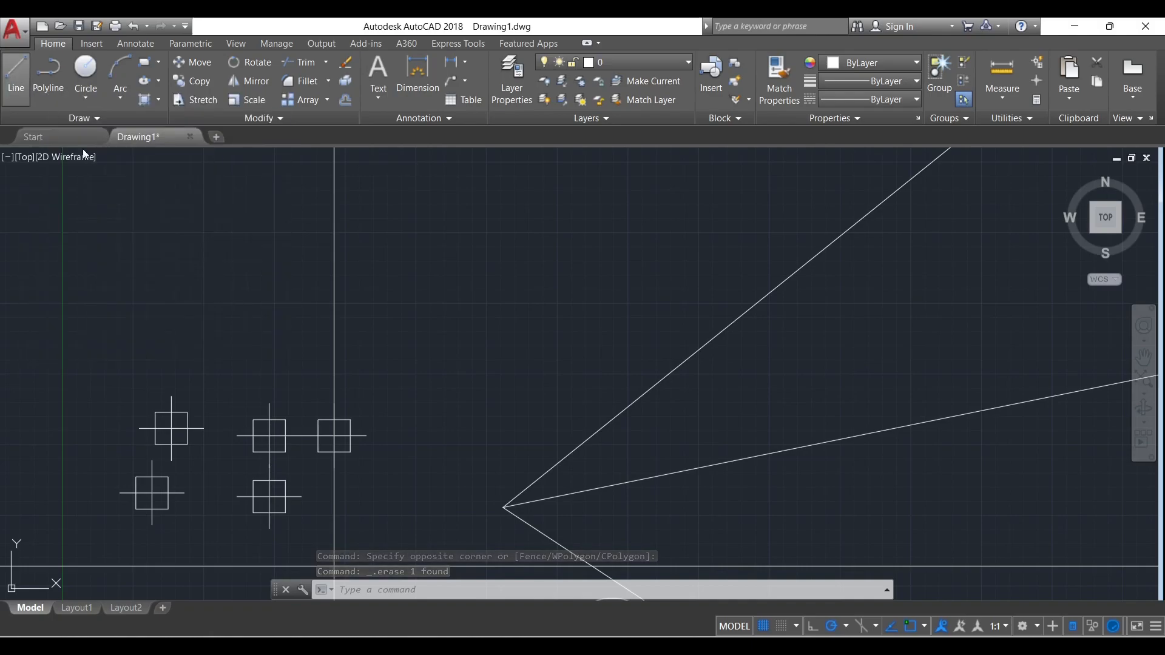
pyautogui.click(399, 351)
pyautogui.write('500')
pyautogui.press('Return')
pyautogui.scroll(4, 554, 352)
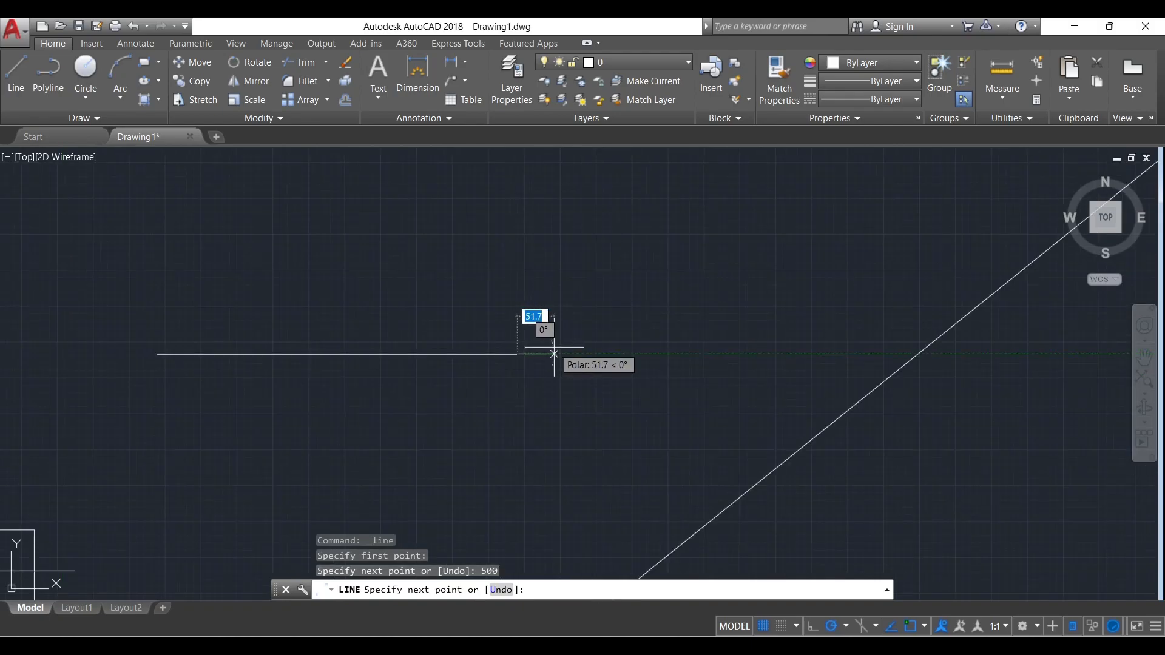
pyautogui.press('Escape')
# Place points along the 500 line with the Measure command, using a segment length of 150.
pyautogui.click(91, 119)
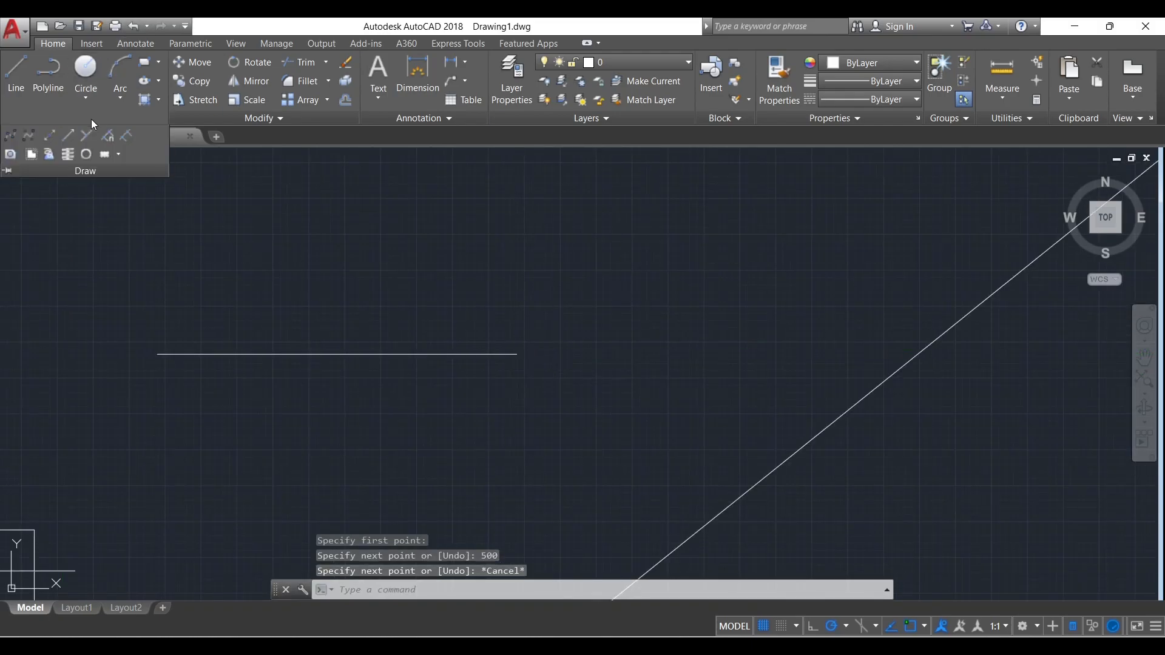
pyautogui.click(127, 136)
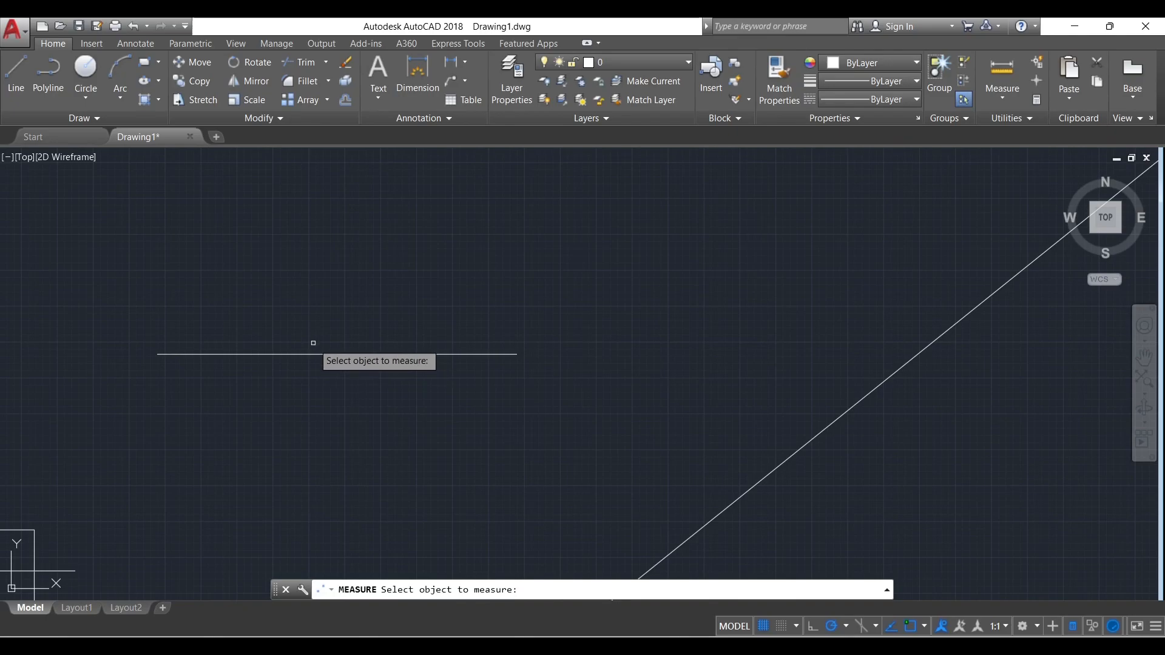
pyautogui.click(316, 353)
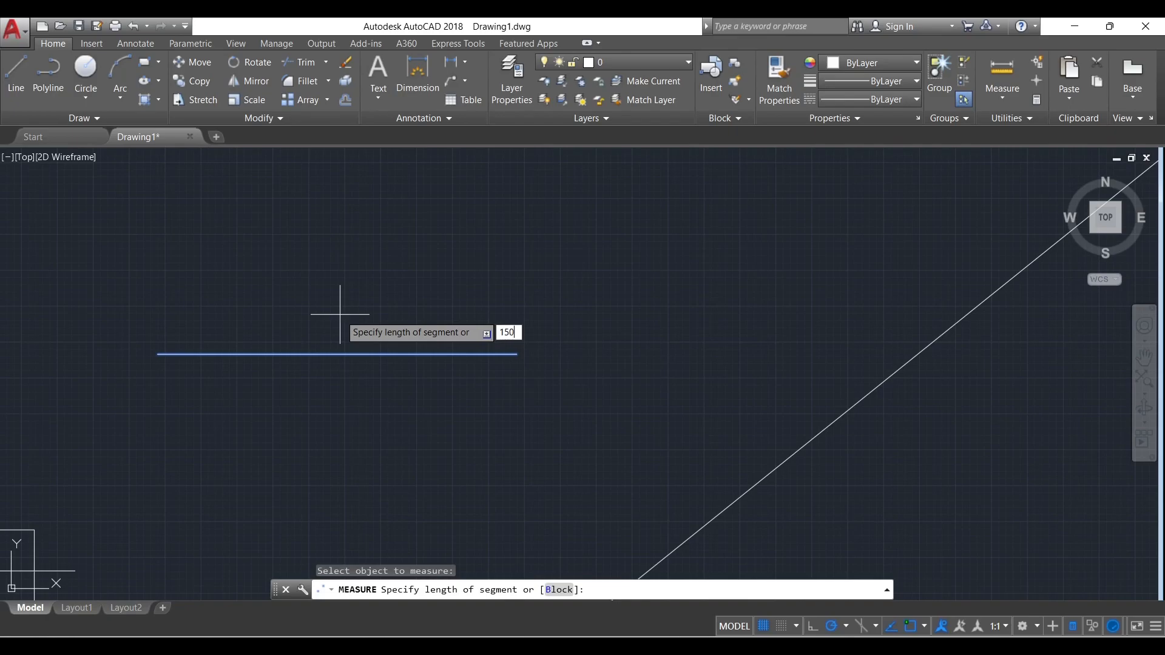
pyautogui.press('Return')
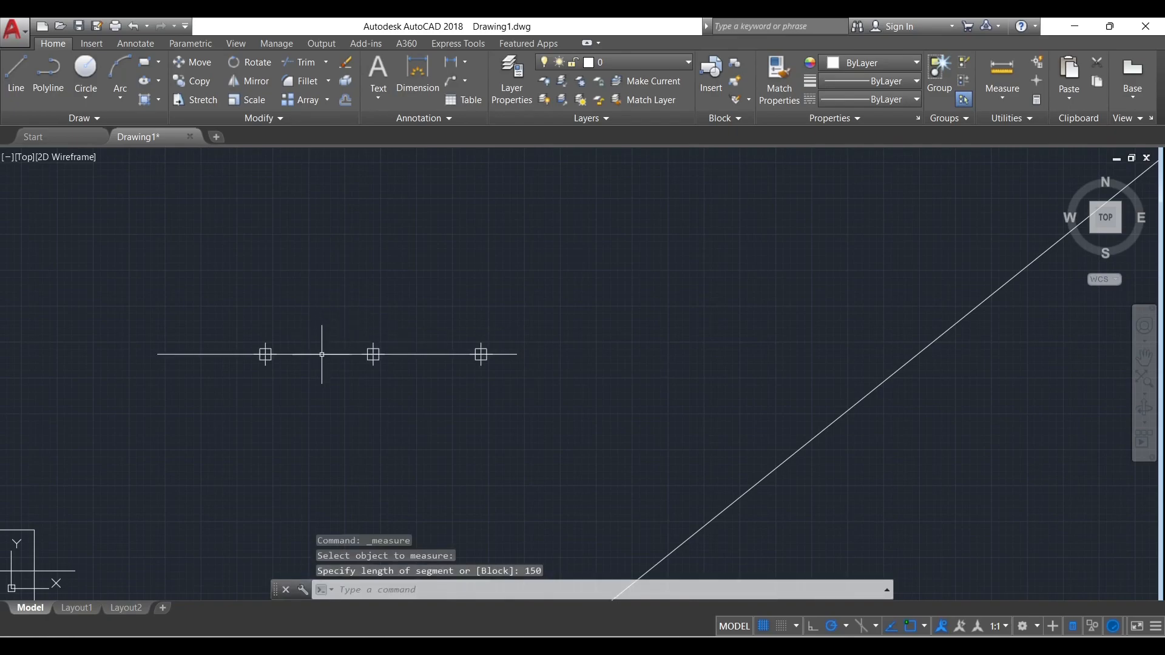
pyautogui.scroll(2, 324, 353)
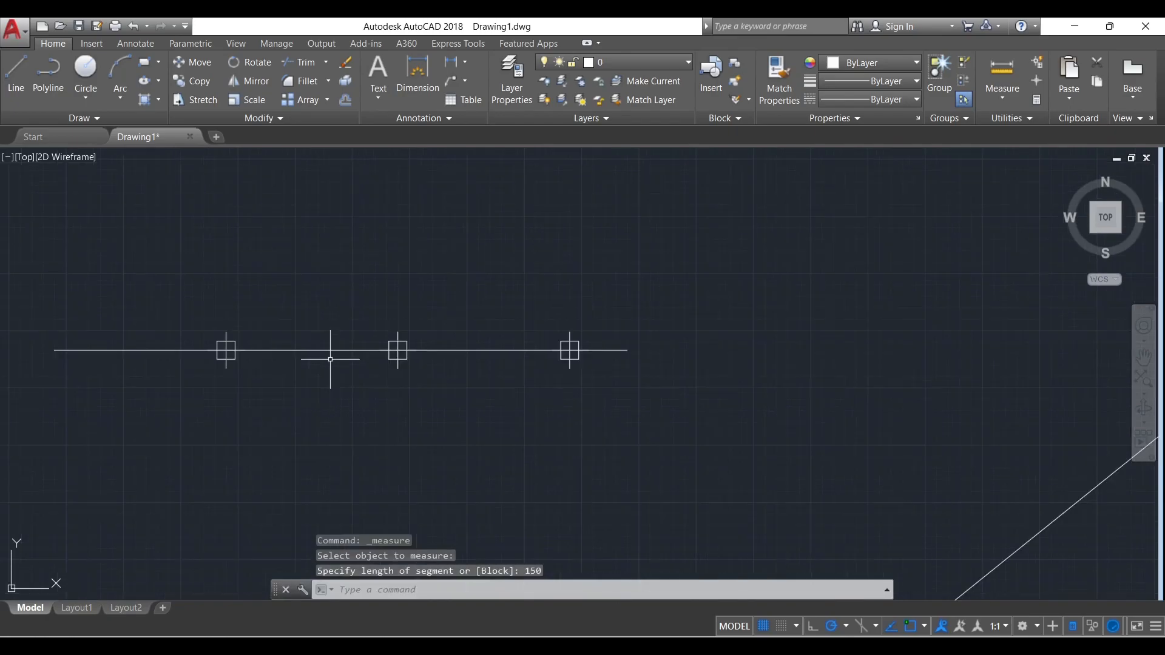
# Dimension the first segment from the line's left end to the first point, placing the dimension above the line.
pyautogui.click(418, 69)
pyautogui.click(56, 345)
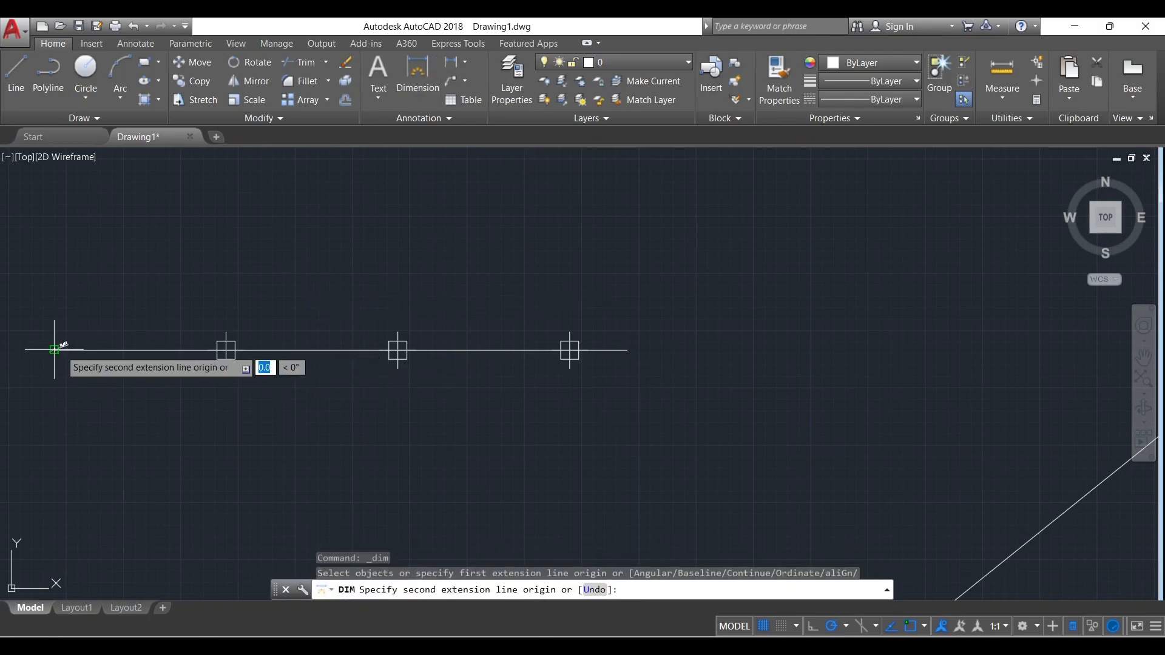
pyautogui.click(226, 348)
pyautogui.click(200, 318)
# Dimension the segment between the first and second points, level with the first segment's dimension.
pyautogui.scroll(6, 157, 317)
pyautogui.click(431, 455)
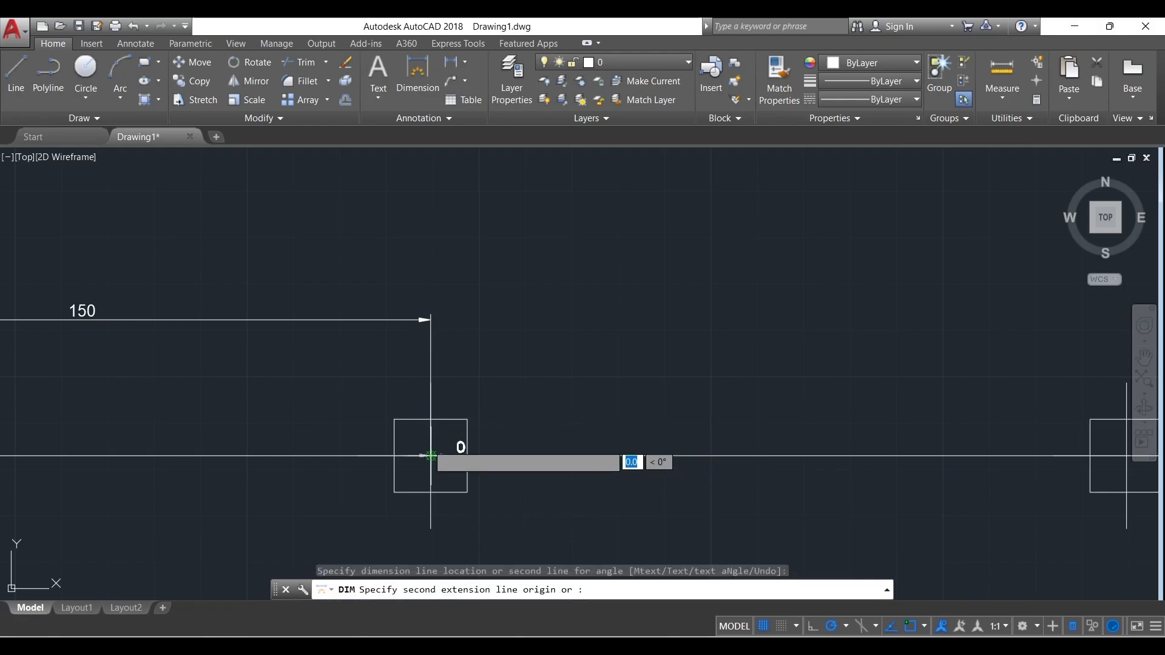
pyautogui.scroll(-2, 307, 371)
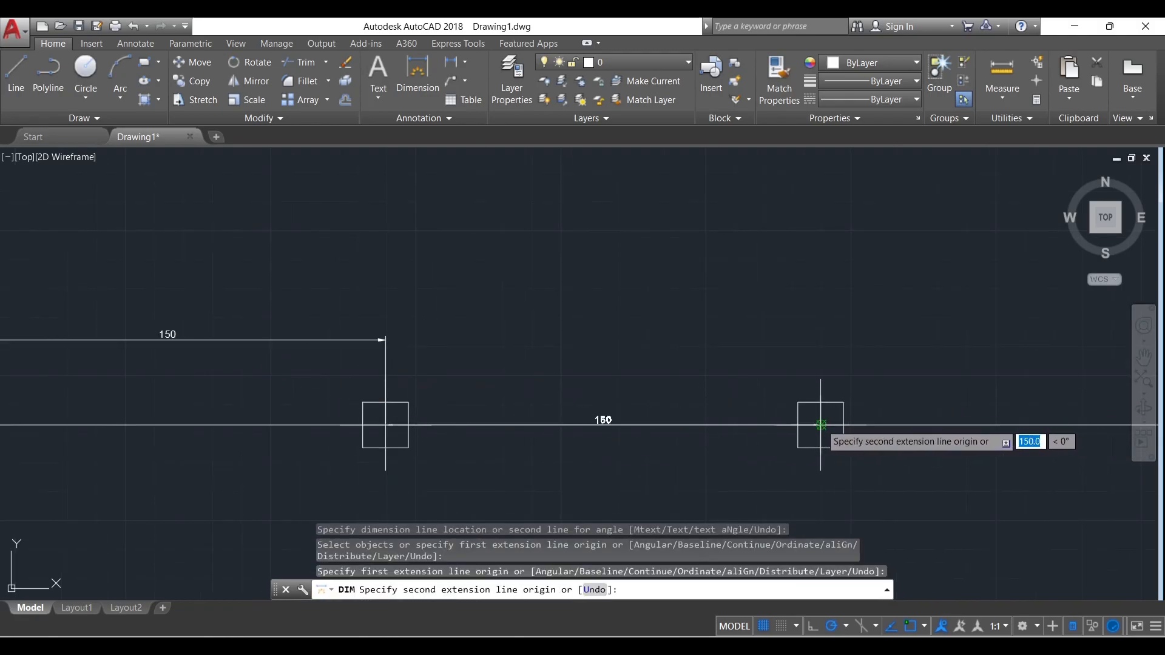
pyautogui.click(820, 425)
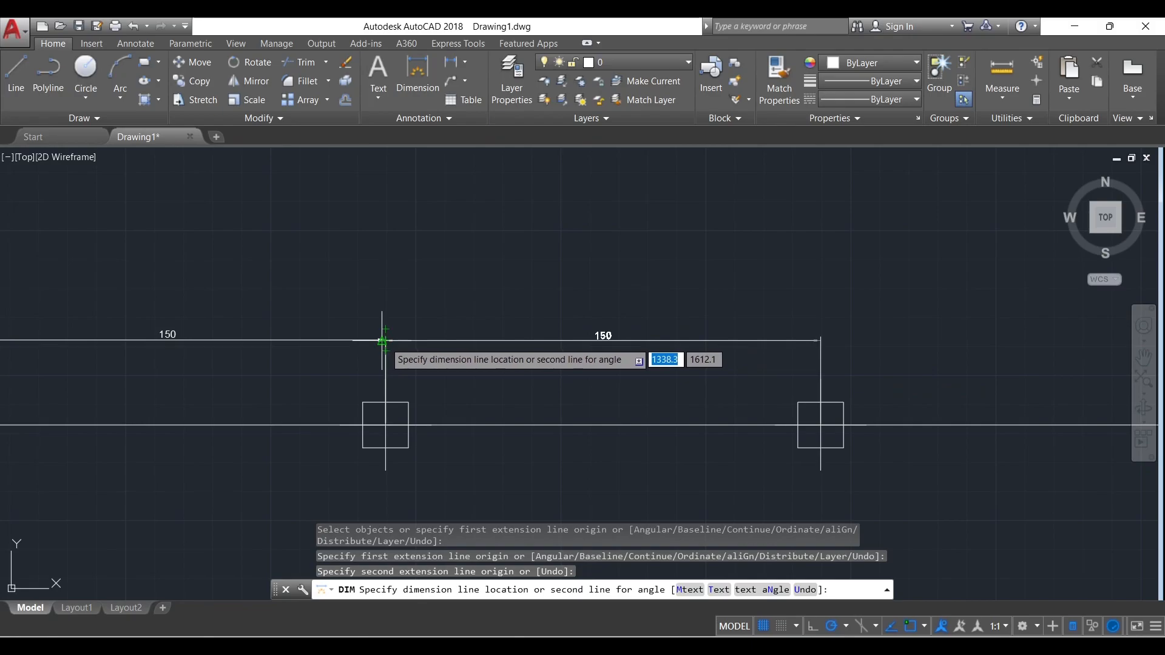
pyautogui.click(386, 340)
# Dimension the segment between the second and third points, level with the neighbouring dimensions.
pyautogui.scroll(-4, 351, 335)
pyautogui.scroll(6, 529, 378)
pyautogui.press('Return')
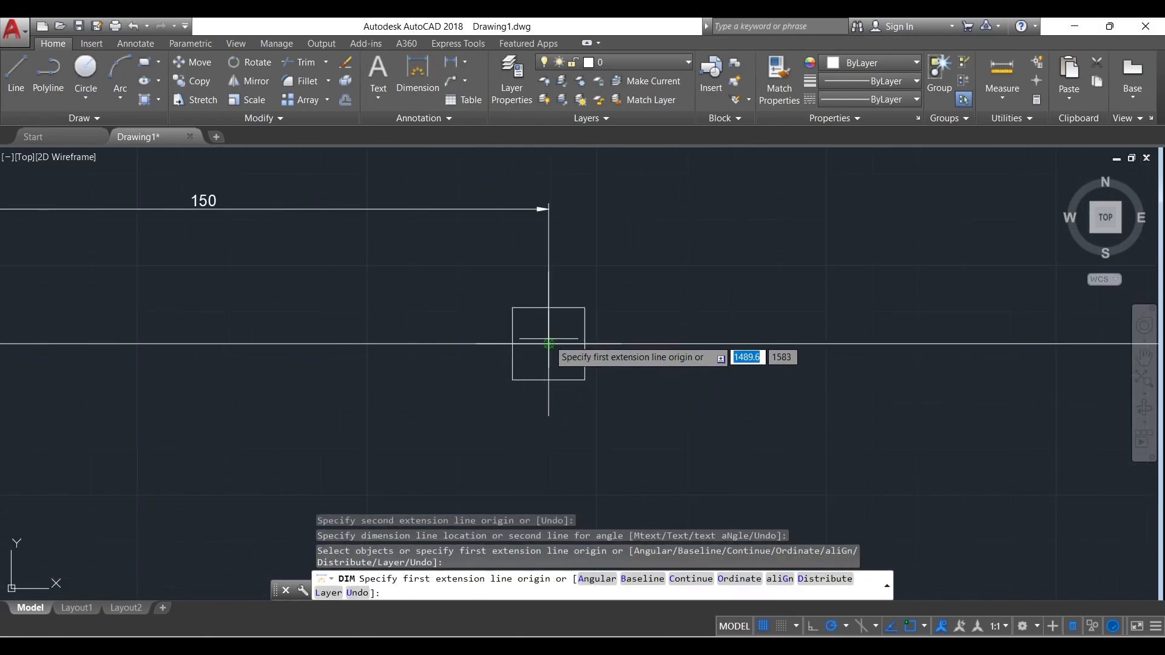
pyautogui.click(548, 344)
pyautogui.scroll(-2, 430, 337)
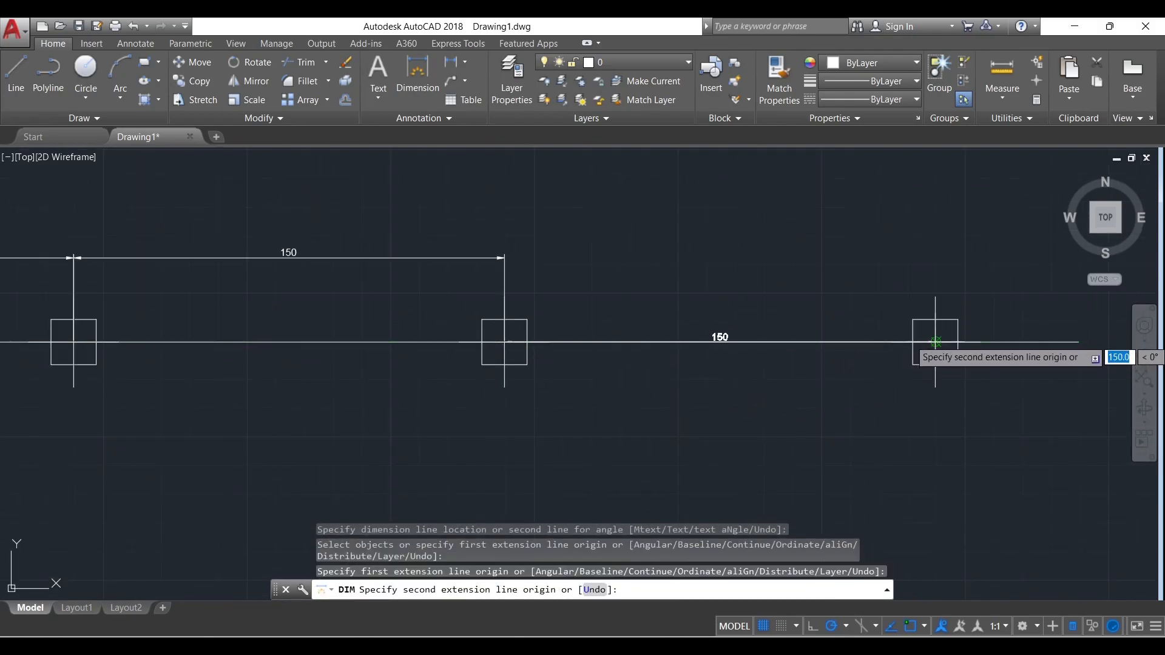
pyautogui.click(935, 343)
pyautogui.click(504, 257)
# Dimension the remaining piece between the third point and the line's right end, level with the other dimensions.
pyautogui.scroll(-4, 528, 333)
pyautogui.press('Return')
pyautogui.click(608, 330)
pyautogui.click(664, 329)
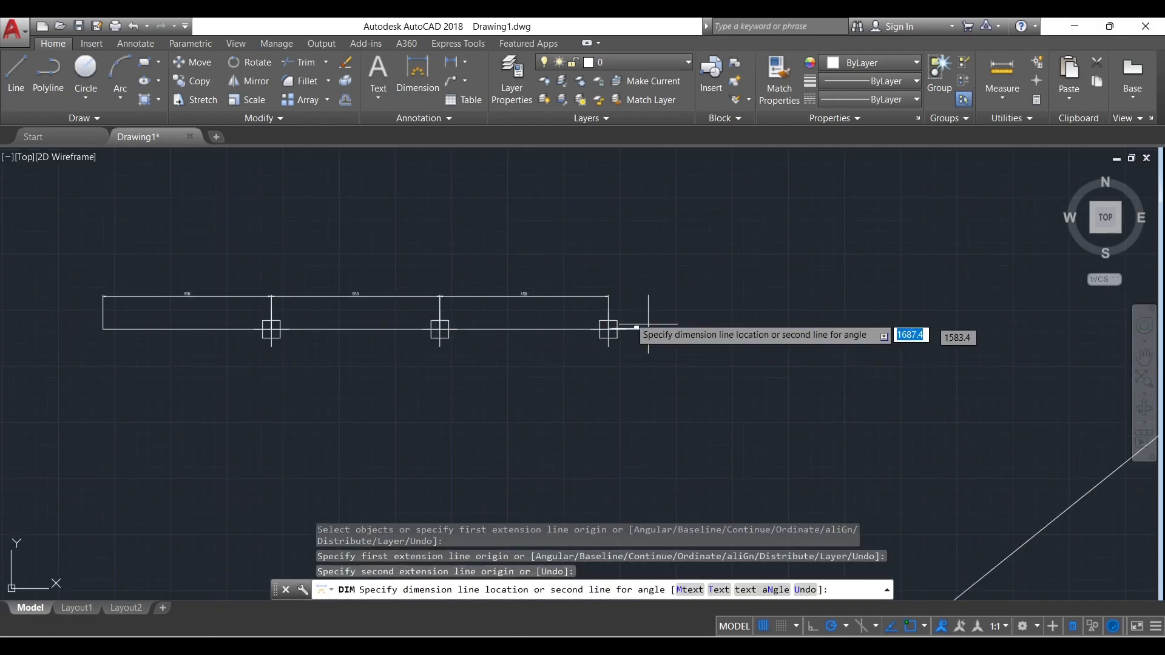
pyautogui.click(603, 298)
# Examine the dimension texts of the measured segments and the remaining end piece, and end the dimension command.
pyautogui.scroll(3, 596, 300)
pyautogui.scroll(2, 597, 301)
pyautogui.moveTo(674, 294); pyautogui.dragTo(656, 331, button='middle')
pyautogui.scroll(-3, 677, 358)
pyautogui.scroll(-2, 675, 347)
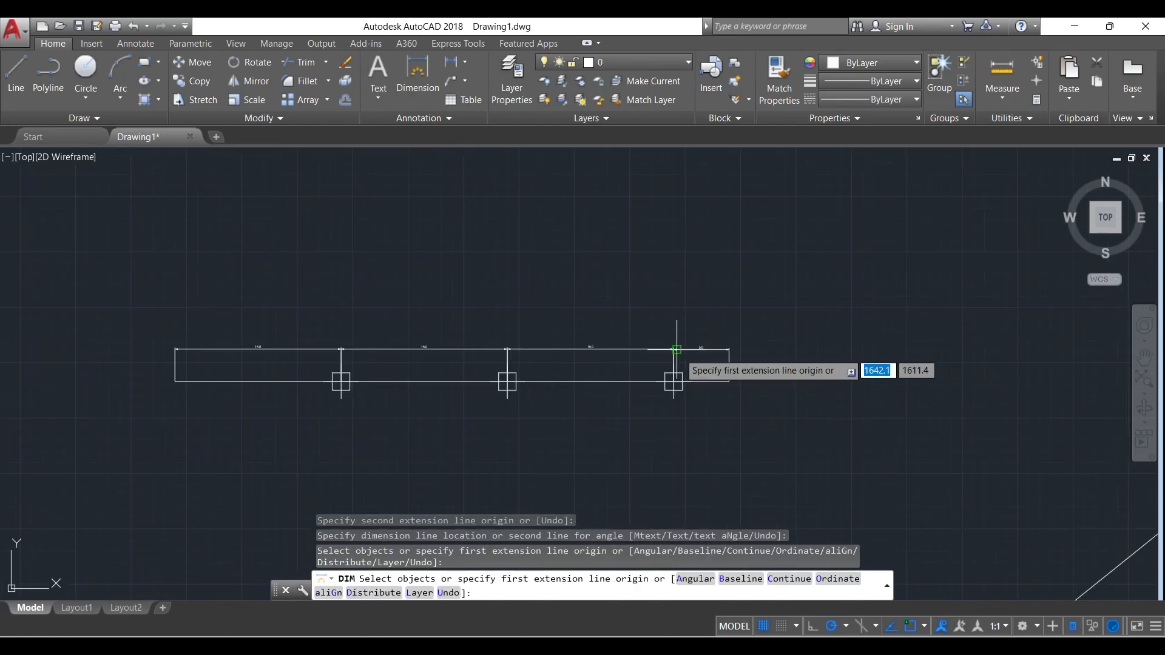
pyautogui.scroll(2, 468, 371)
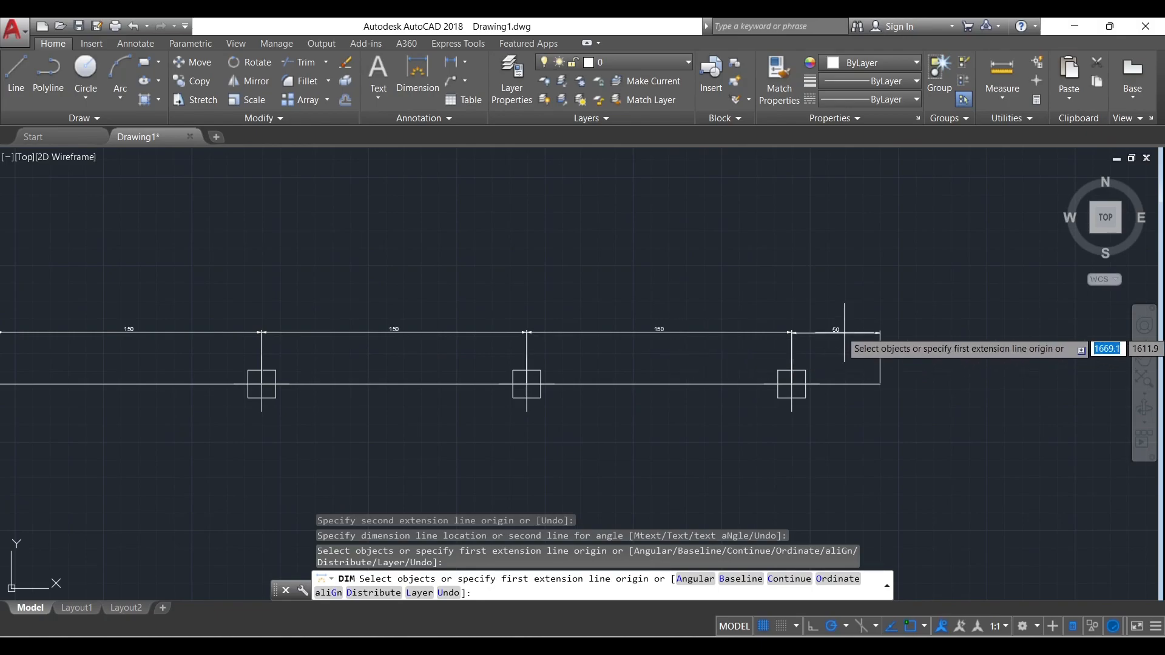
pyautogui.scroll(6, 849, 329)
pyautogui.scroll(-4, 728, 328)
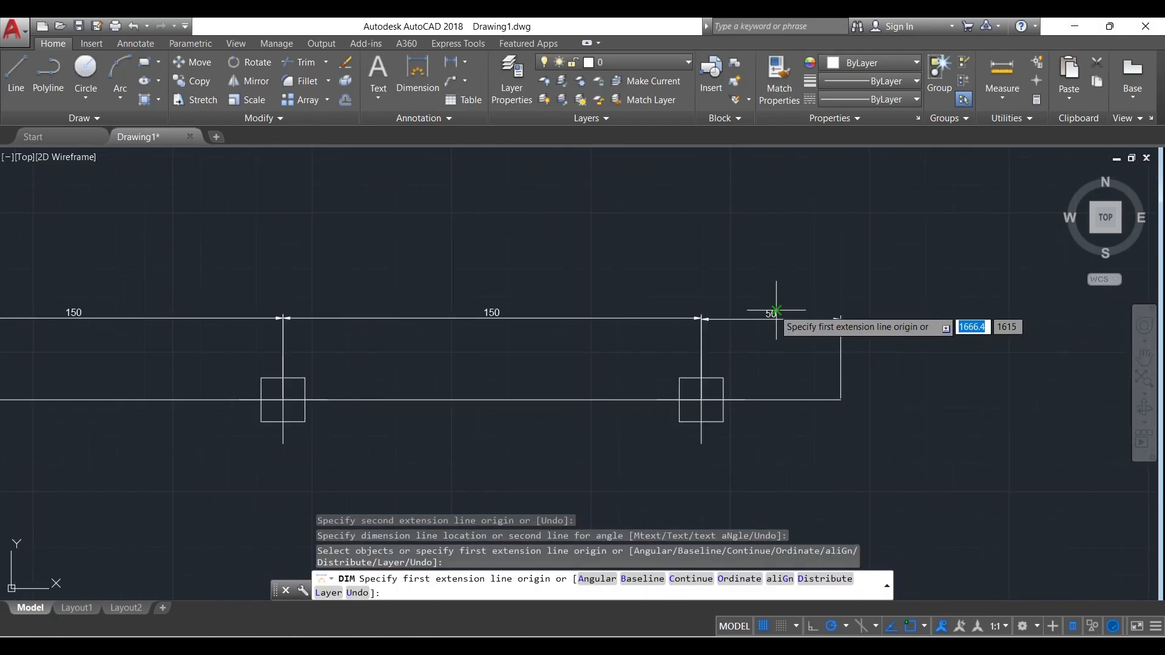
pyautogui.press('Escape')
pyautogui.scroll(-3, 759, 325)
pyautogui.scroll(8, 666, 325)
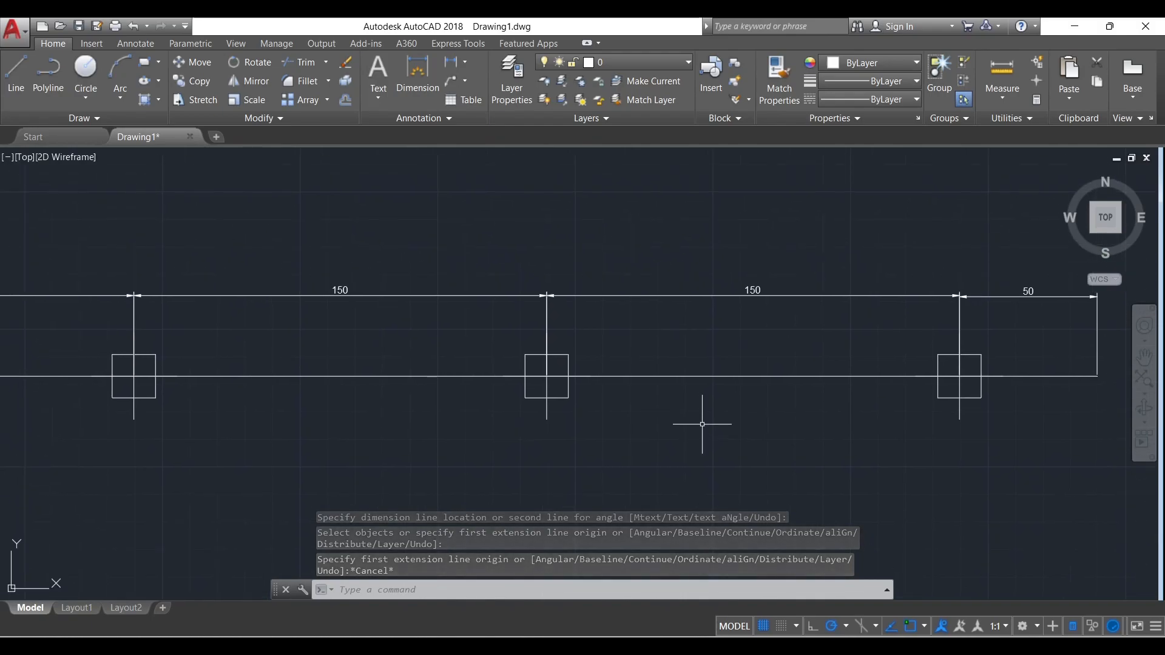
pyautogui.click(141, 119)
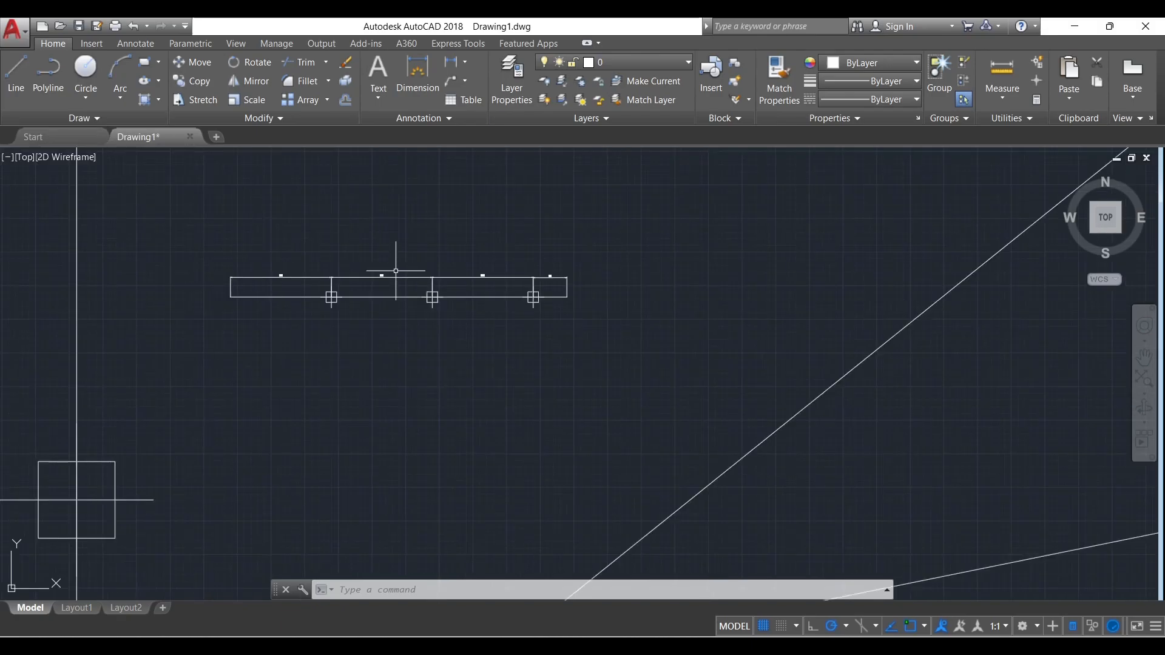
pyautogui.scroll(-3, 356, 372)
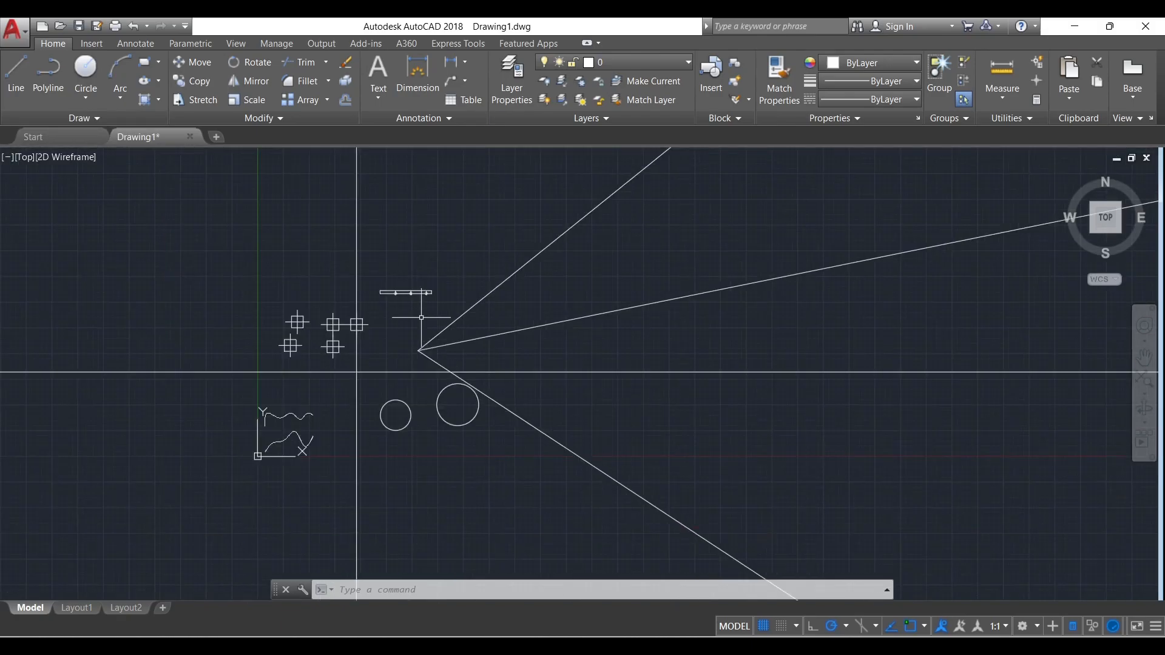
pyautogui.press('Escape')
pyautogui.scroll(2, 405, 337)
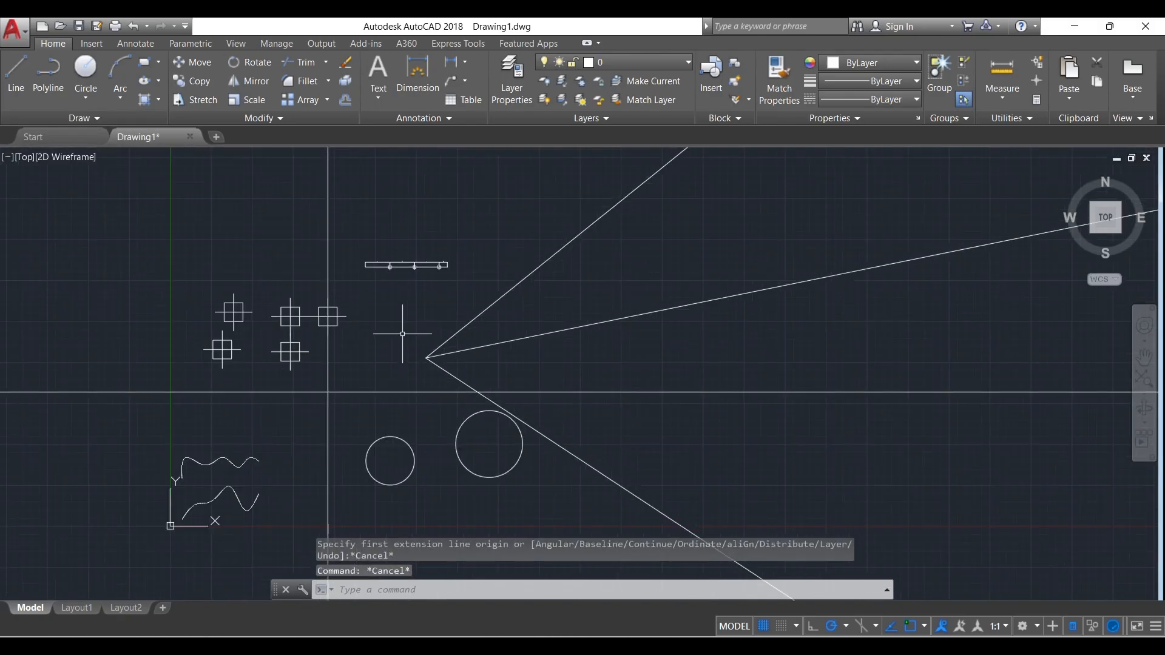
pyautogui.scroll(-2, 402, 334)
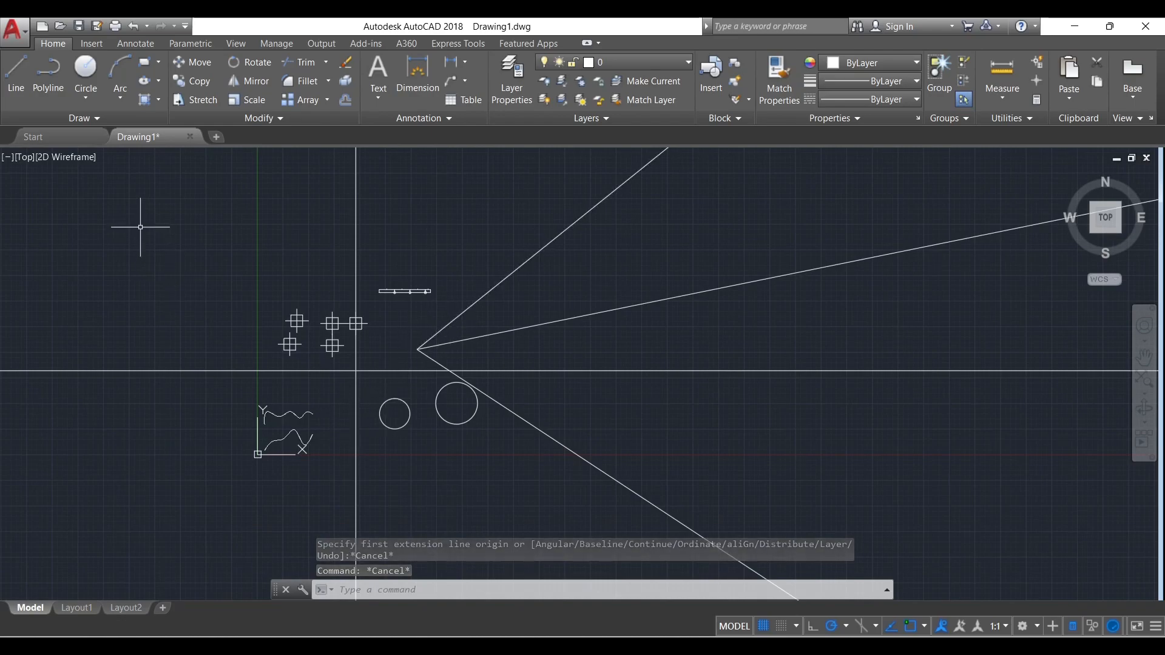
# Erase the points, splines, circles and the measured line with its dimensions using one window selection.
pyautogui.click(204, 246)
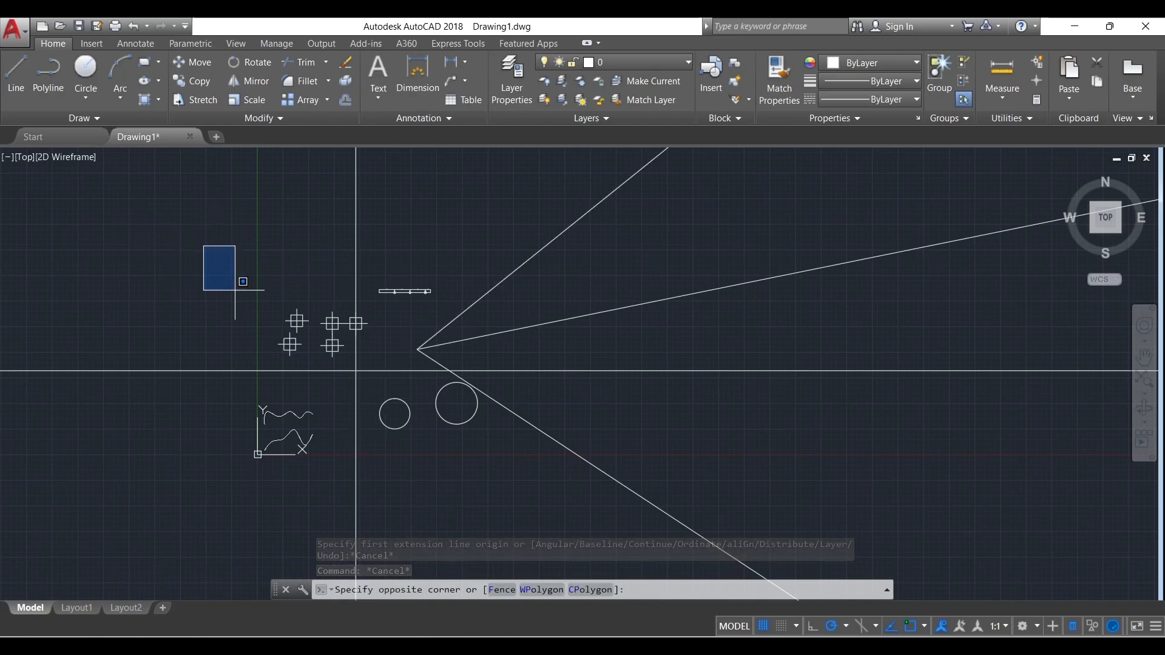
pyautogui.click(495, 460)
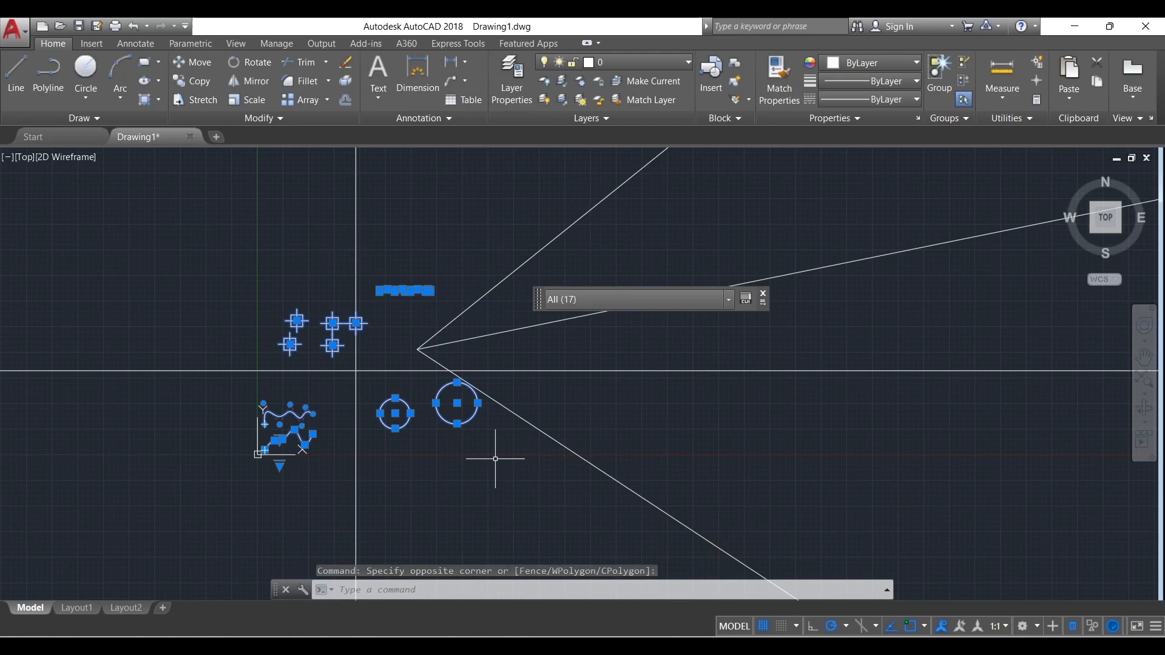
pyautogui.press('Delete')
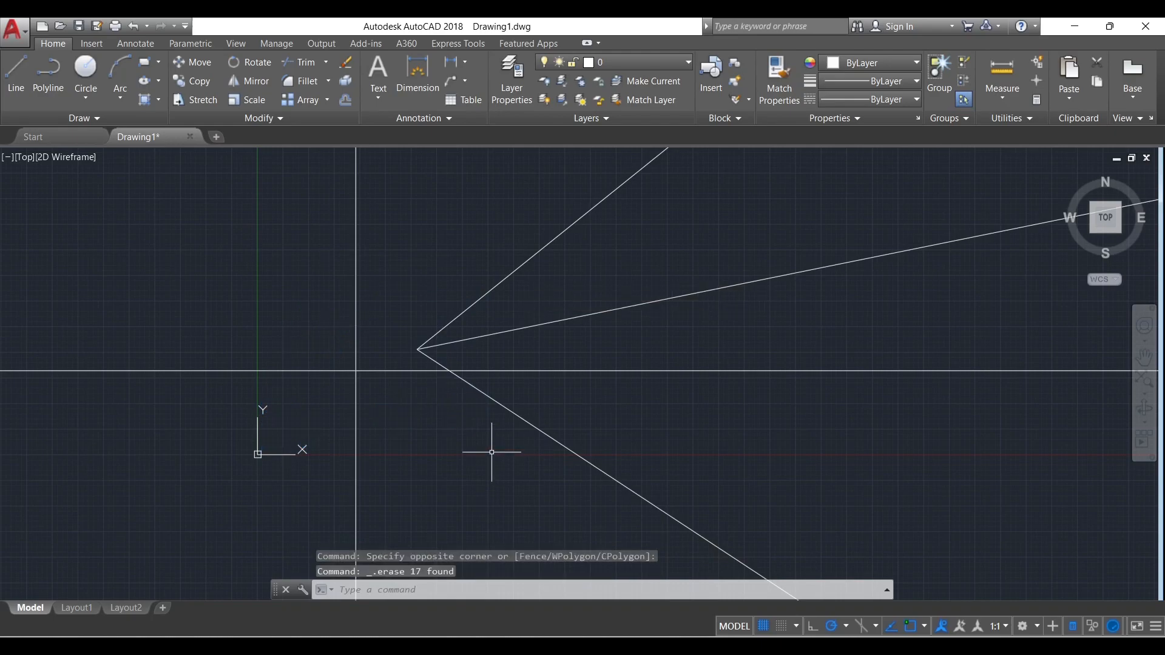
# Erase the horizontal and vertical construction lines and the three rays using one crossing selection.
pyautogui.click(491, 452)
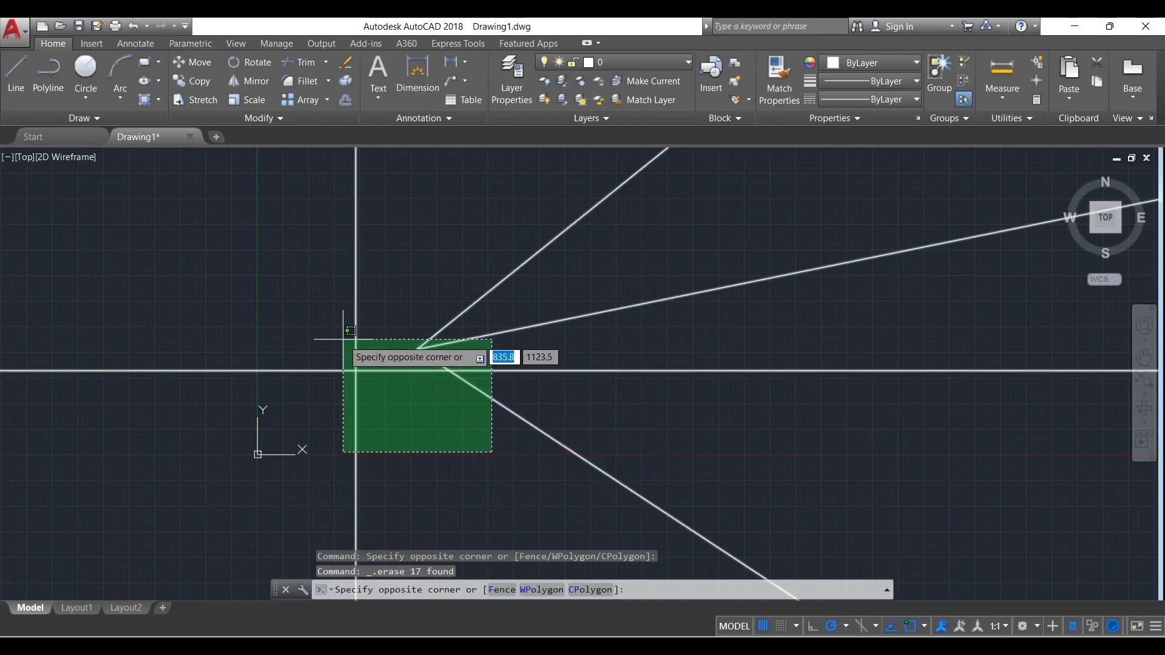
pyautogui.click(350, 329)
pyautogui.scroll(-5, 475, 366)
pyautogui.scroll(8, 471, 366)
pyautogui.scroll(-8, 634, 361)
pyautogui.scroll(4, 688, 401)
pyautogui.scroll(6, 552, 453)
pyautogui.scroll(-3, 536, 578)
pyautogui.scroll(5, 447, 521)
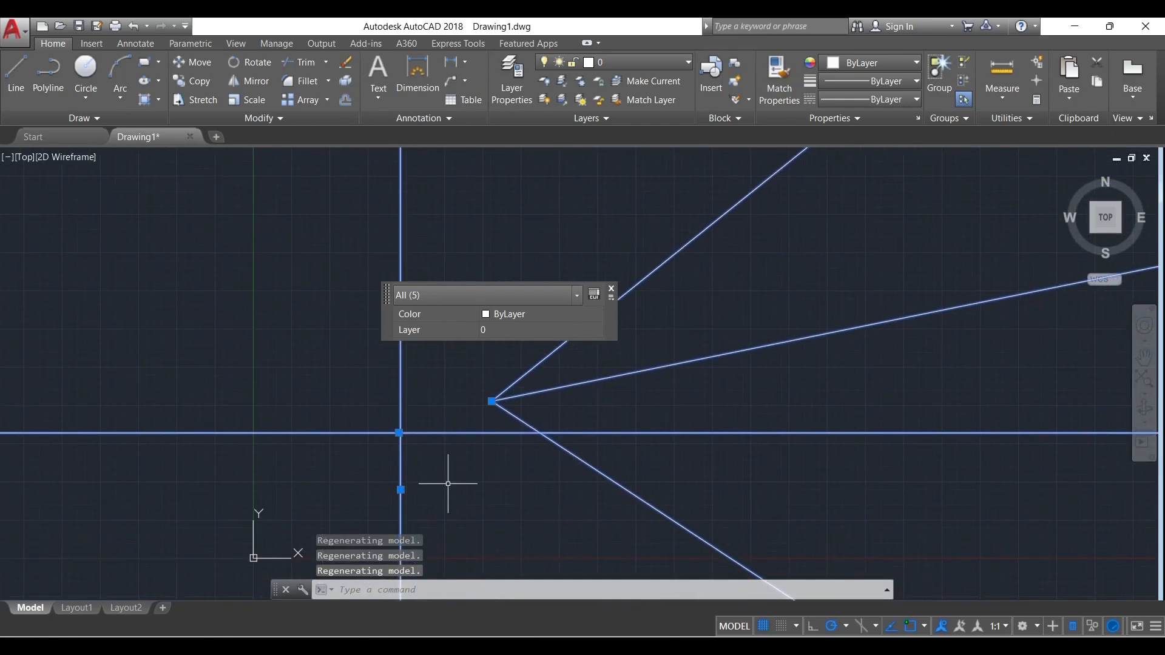
pyautogui.press('Delete')
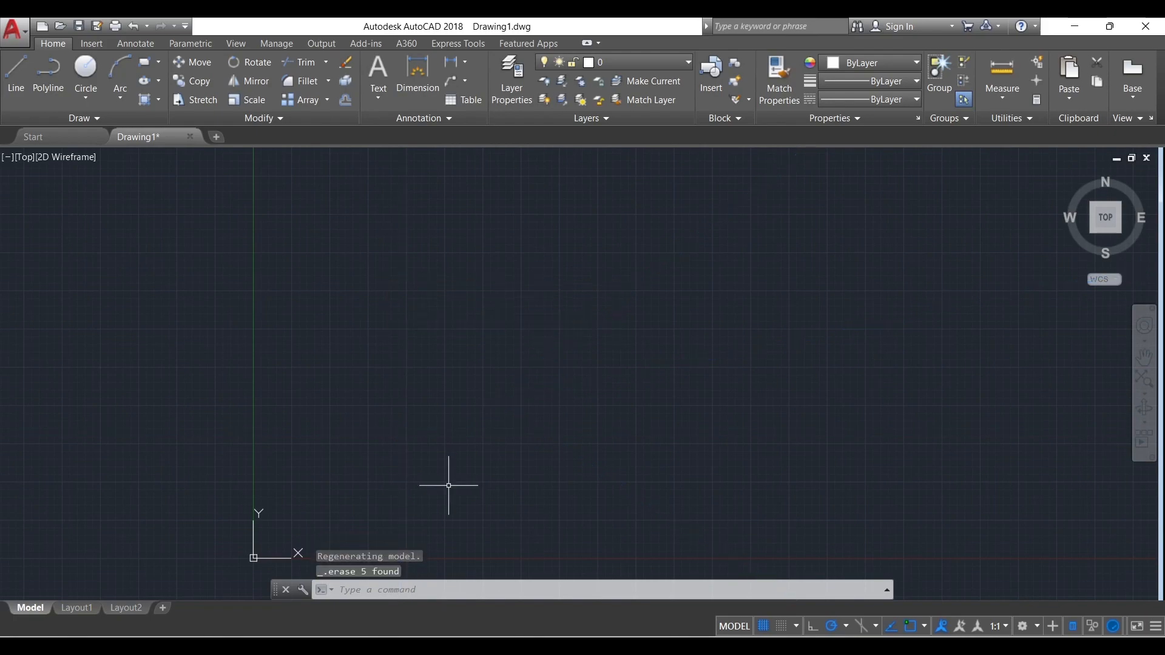